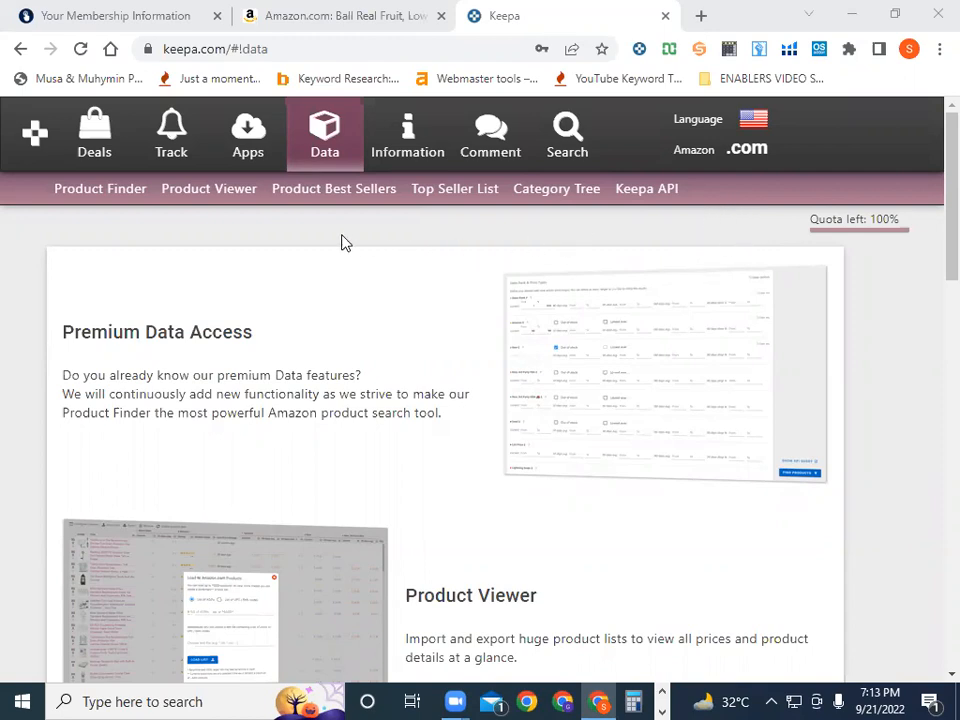
# Switch to the other Chrome window and bring up the Grow Wider spreadsheet tab
pyautogui.moveTo(820, 375)
pyautogui.click(751, 119)
pyautogui.moveTo(751, 119)
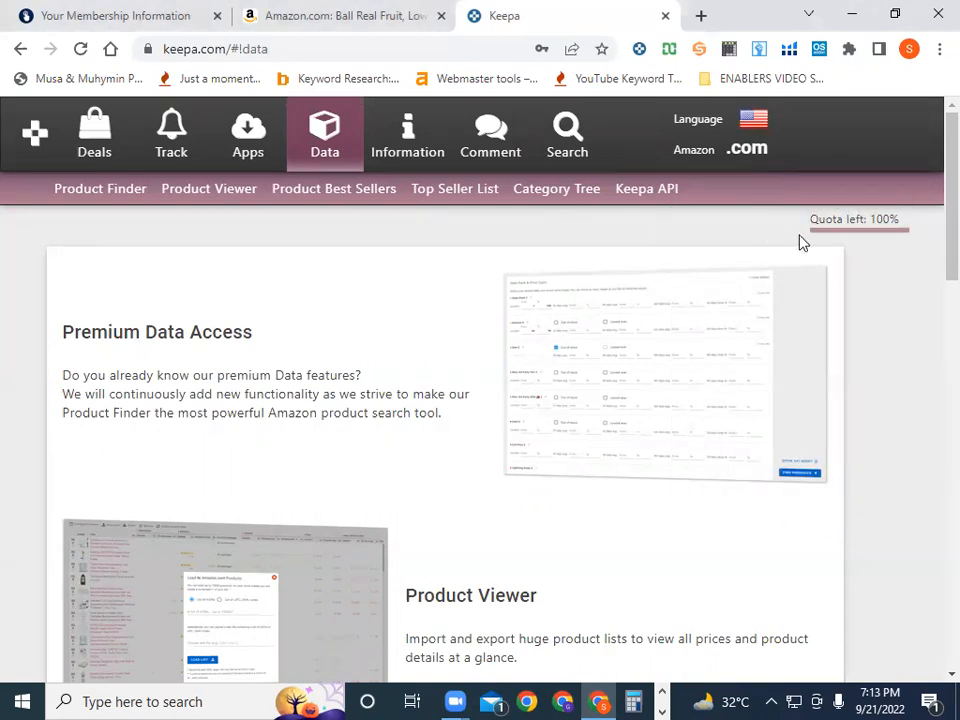
pyautogui.moveTo(783, 383)
pyautogui.click(563, 701)
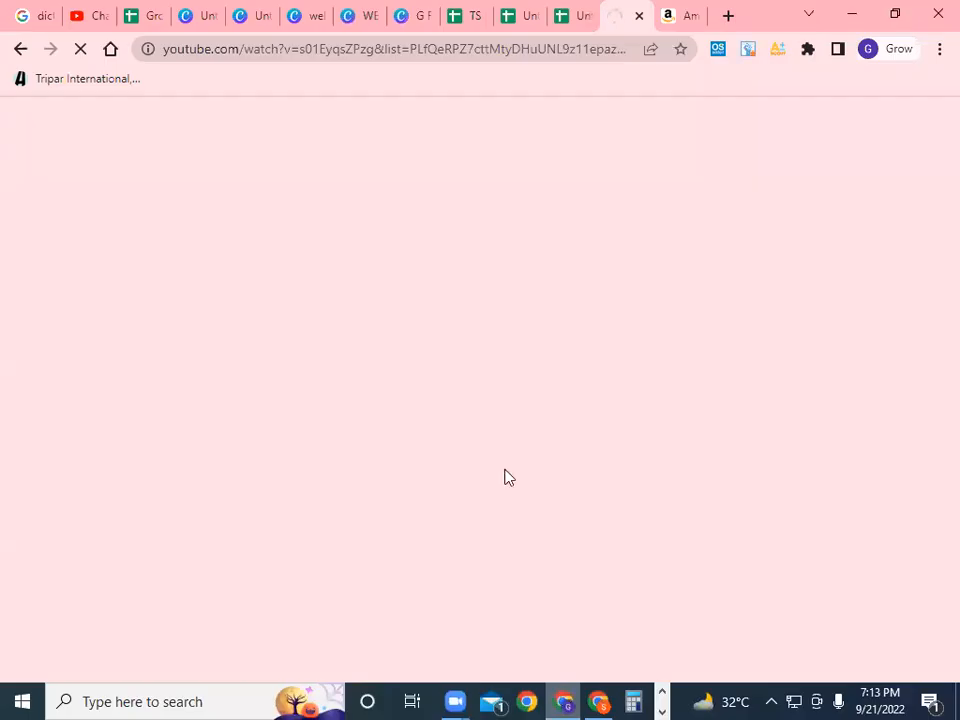
pyautogui.click(150, 20)
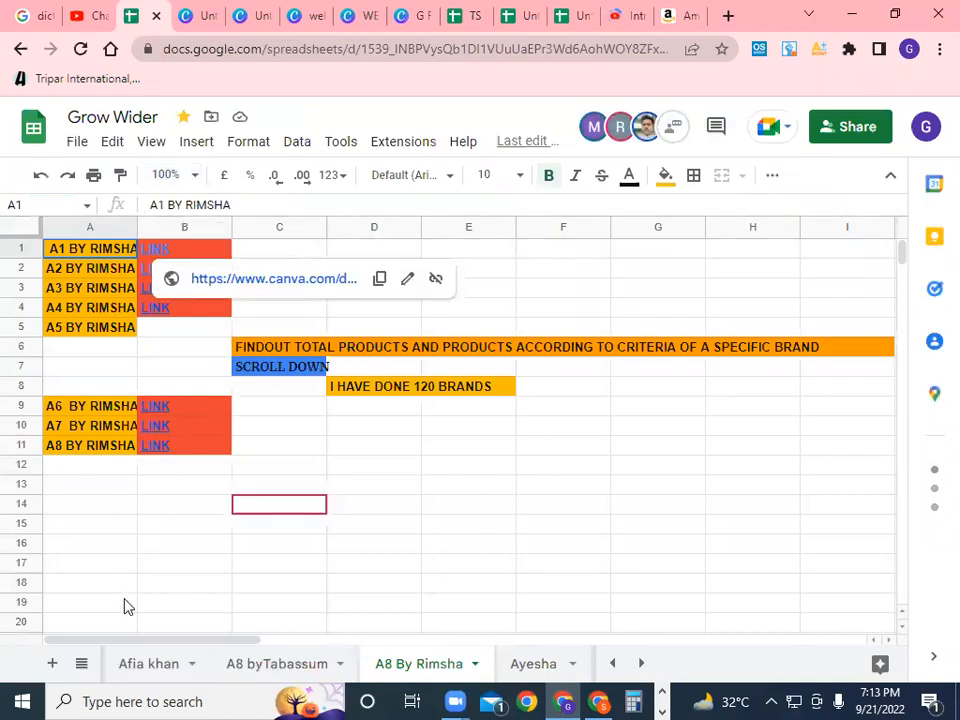
# Open the Testing Sheet from the All Sheets list
pyautogui.click(81, 663)
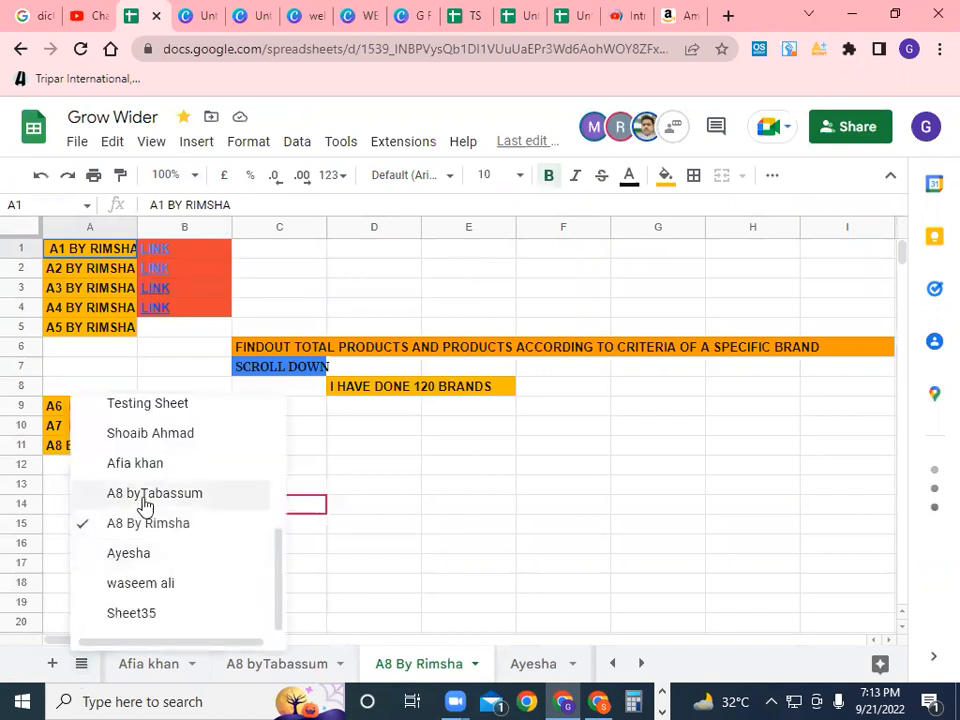
pyautogui.scroll(3, 150, 508)
pyautogui.scroll(-1, 153, 508)
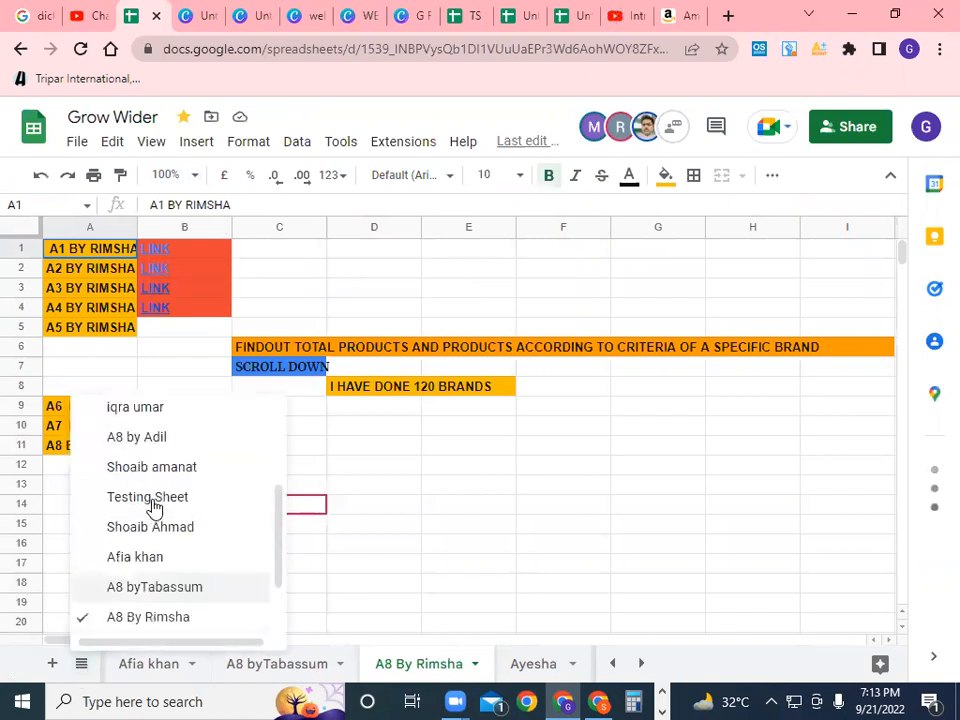
pyautogui.scroll(3, 154, 510)
pyautogui.scroll(-3, 154, 510)
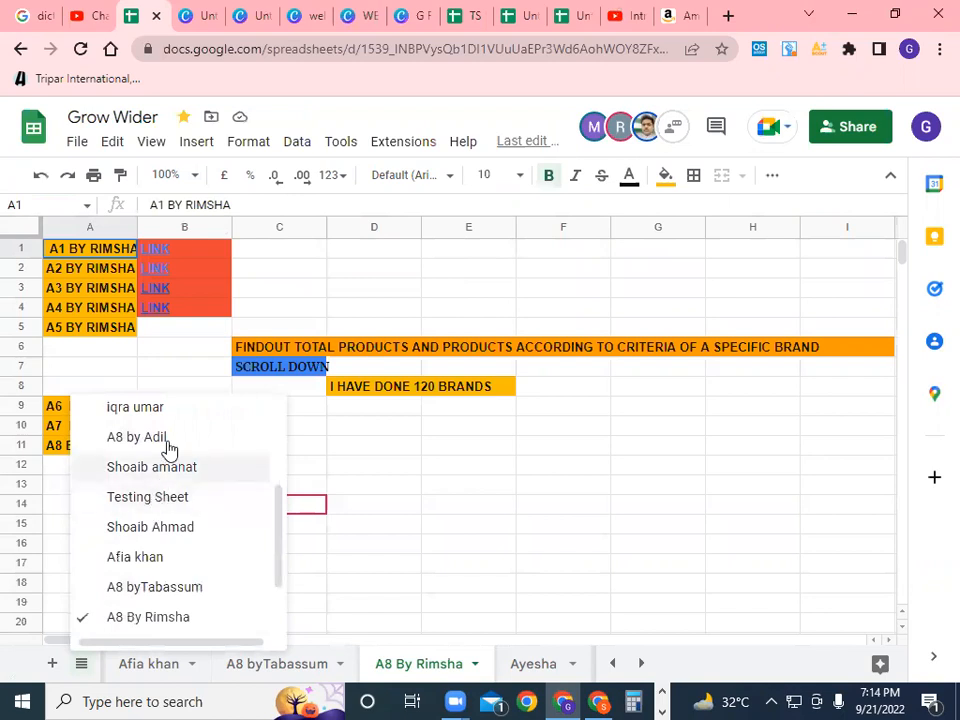
pyautogui.scroll(-2, 186, 497)
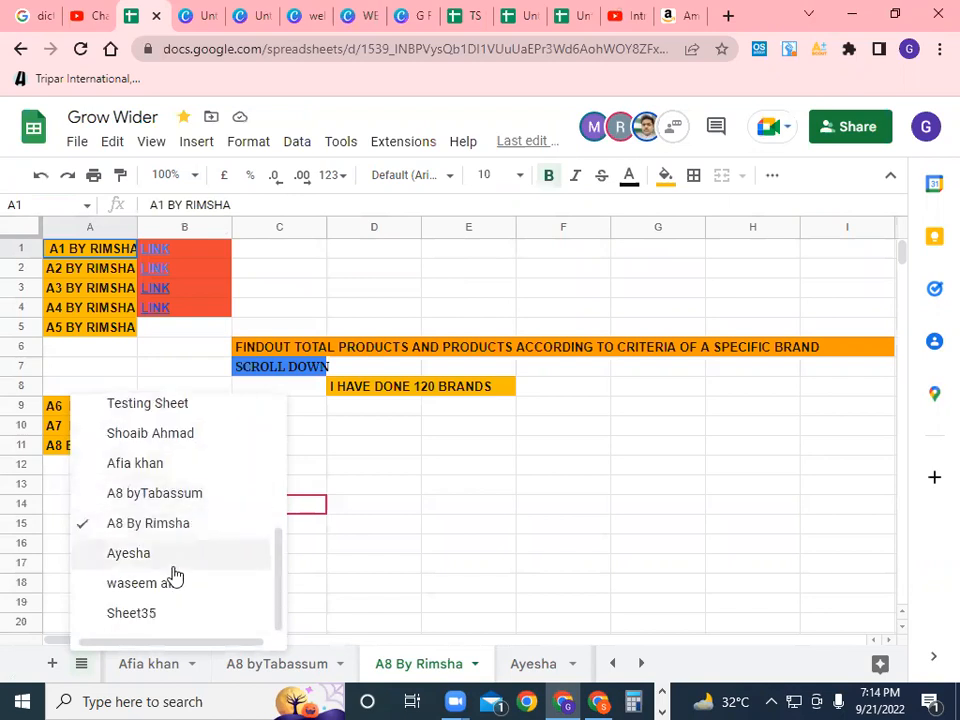
pyautogui.scroll(3, 173, 576)
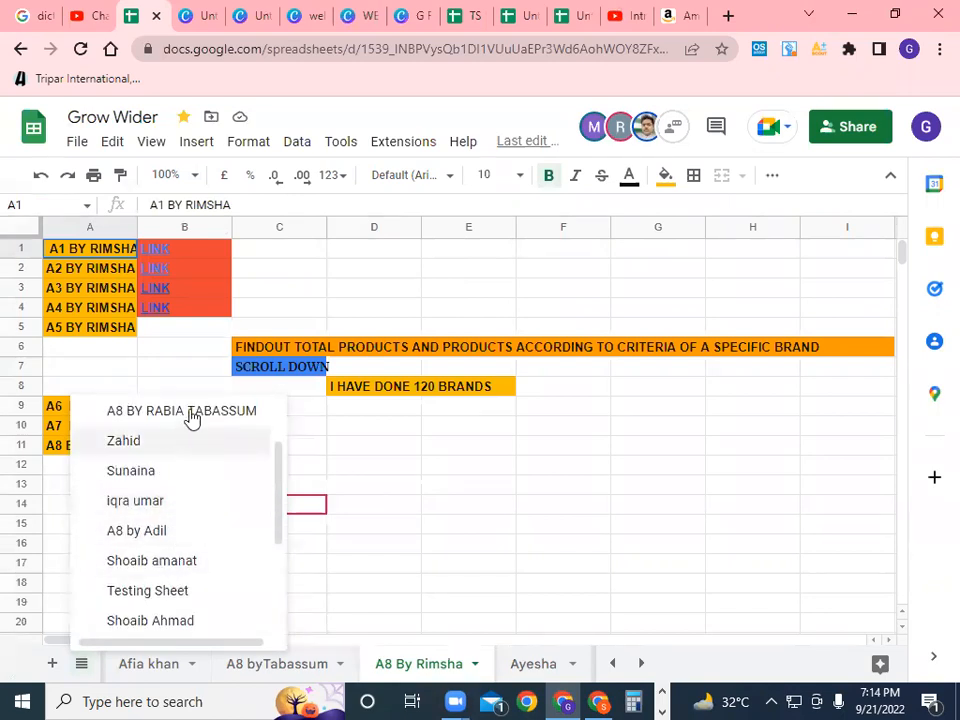
pyautogui.scroll(3, 216, 497)
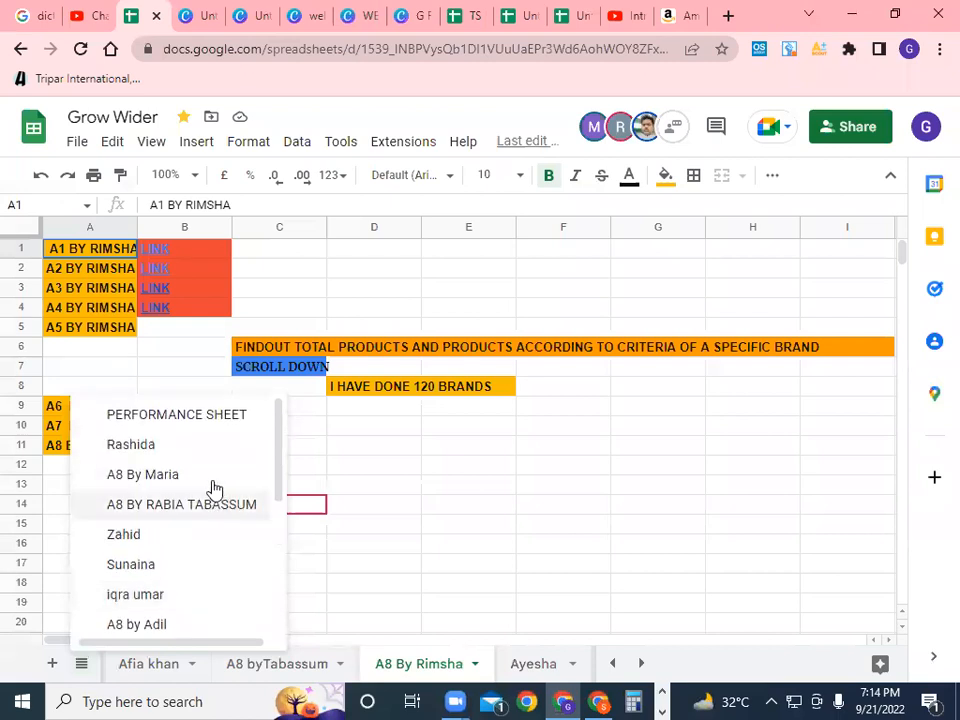
pyautogui.scroll(-3, 212, 482)
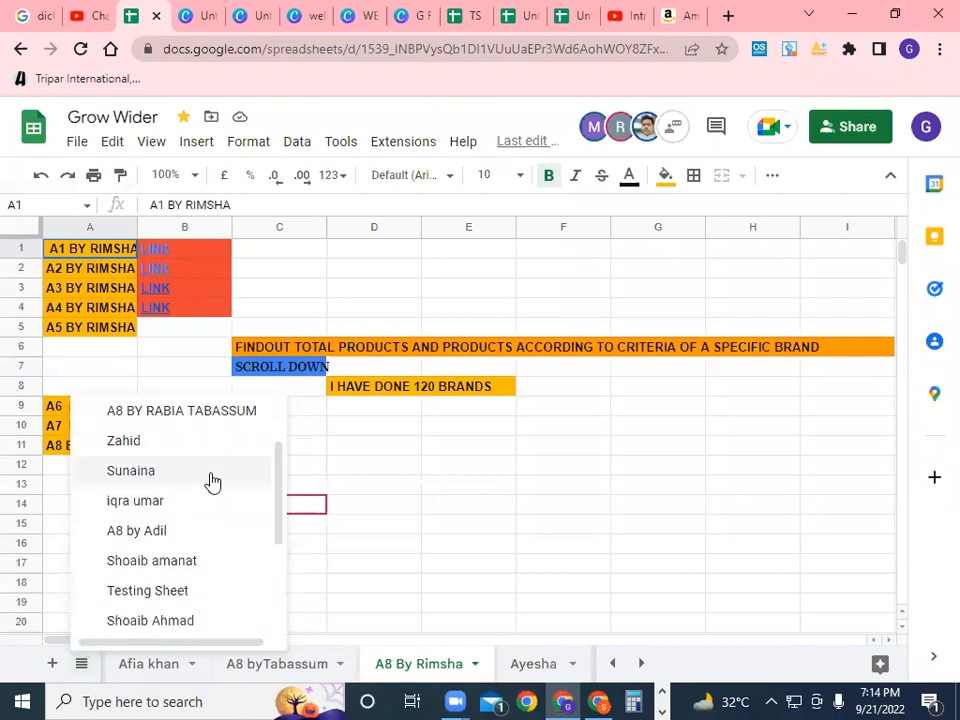
pyautogui.scroll(-3, 212, 482)
pyautogui.click(205, 505)
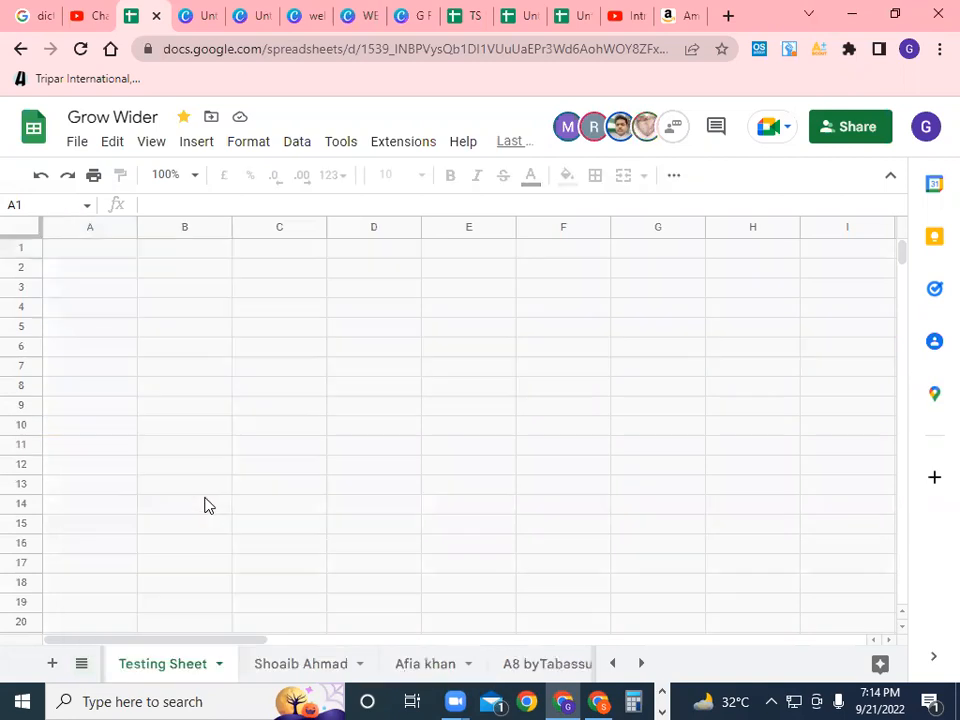
# Copy the KAL product's ASIN B09L5CCXZV from cell B30
pyautogui.scroll(-7, 519, 520)
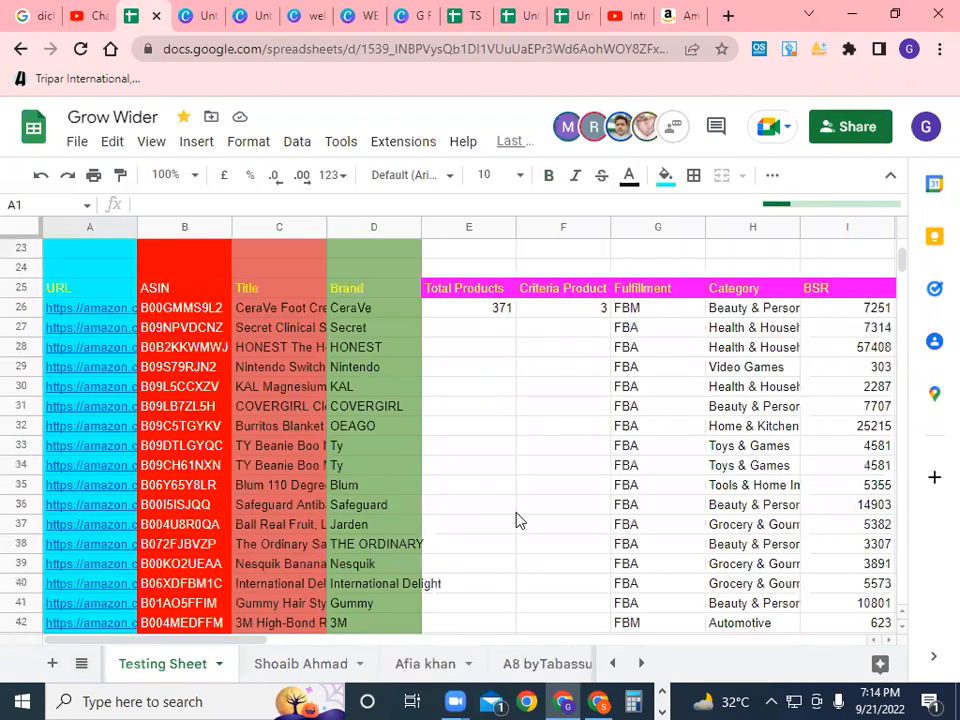
pyautogui.click(198, 390)
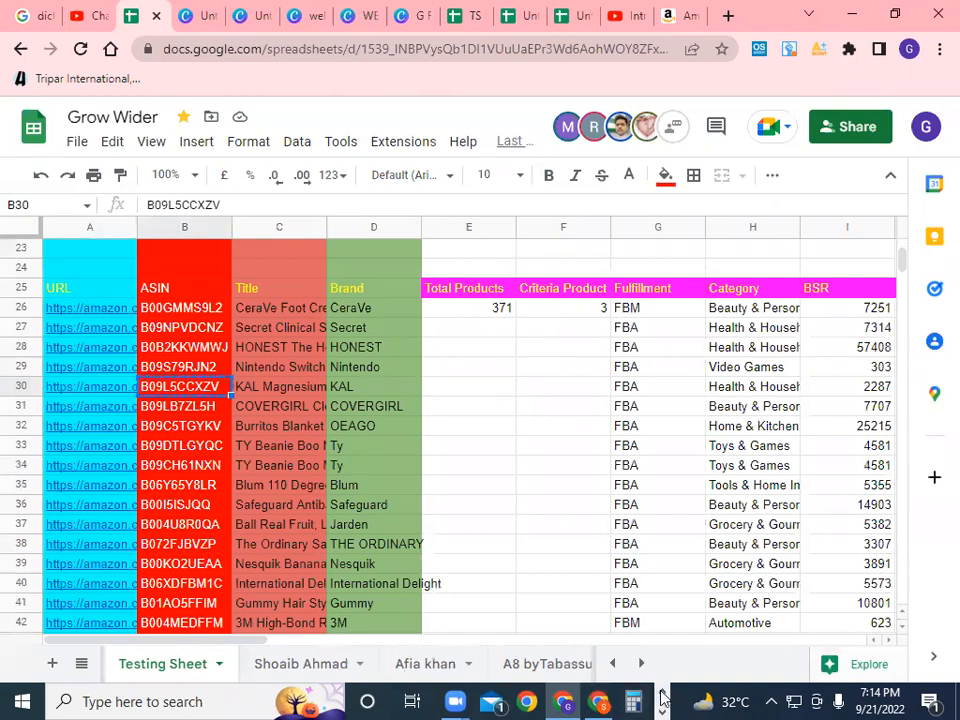
pyautogui.click(664, 692)
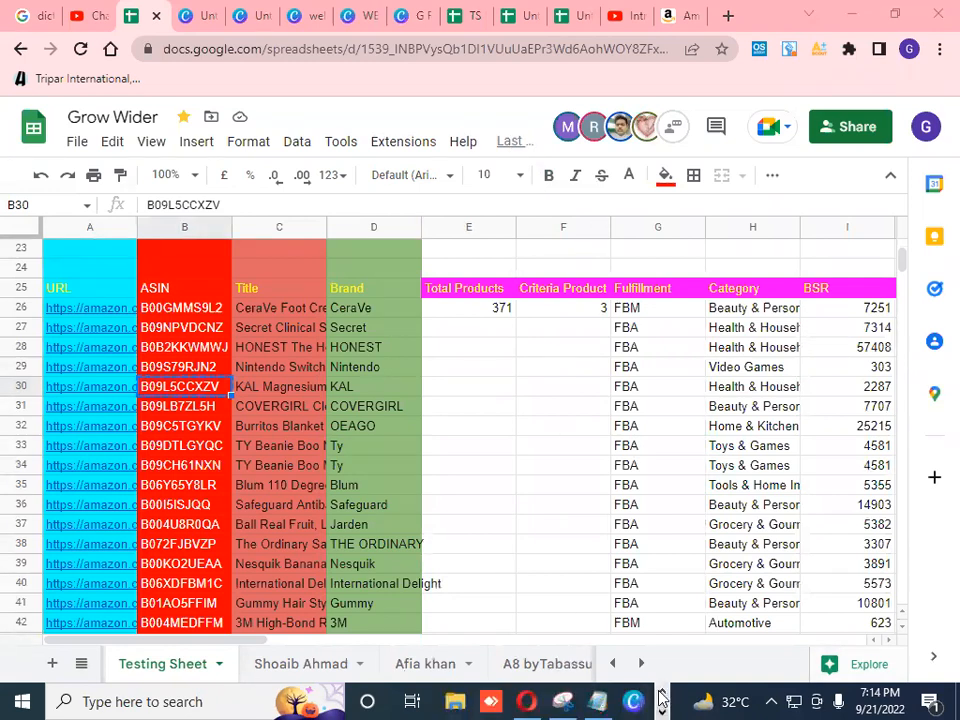
# Paste ASIN B09L5CCXZV into Keepa's search to open the KAL Magnesium Glycinate page
pyautogui.click(605, 700)
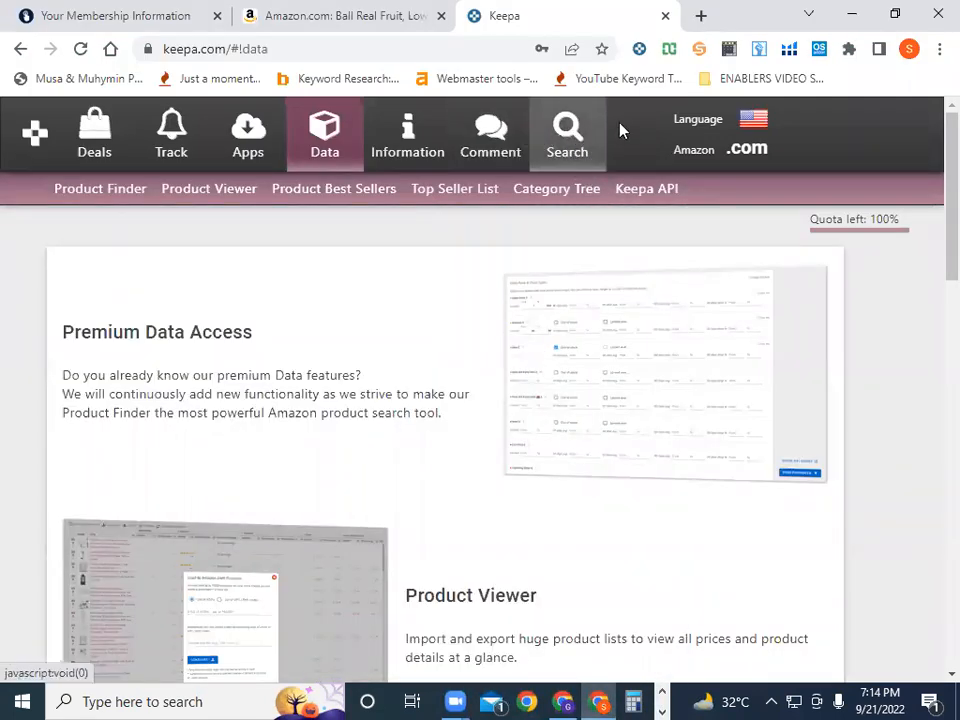
pyautogui.click(567, 128)
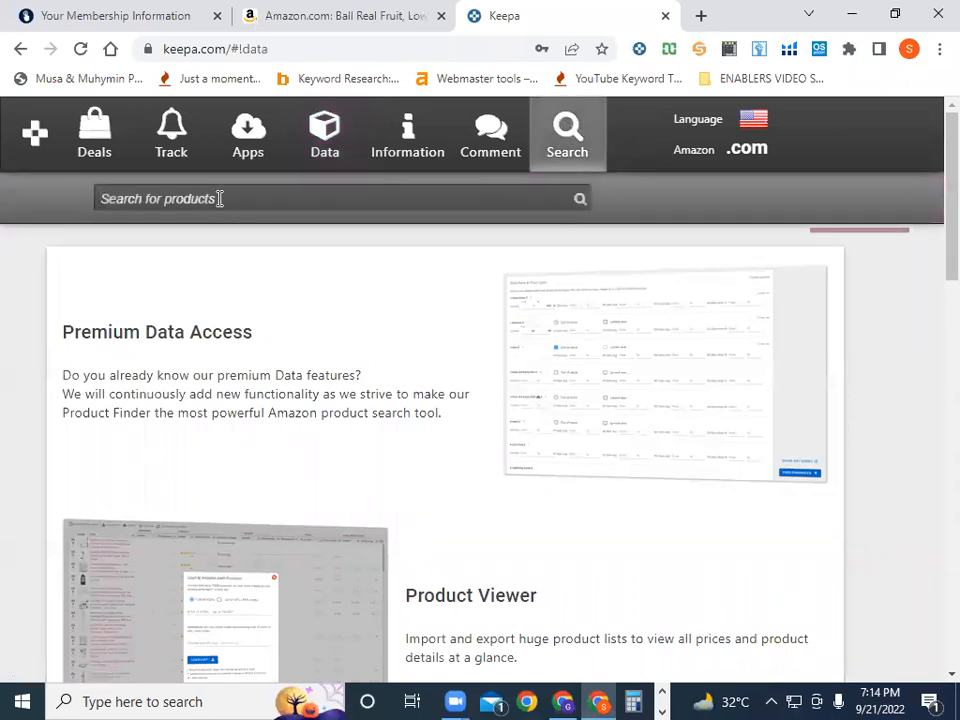
pyautogui.rightClick(219, 198)
pyautogui.click(263, 341)
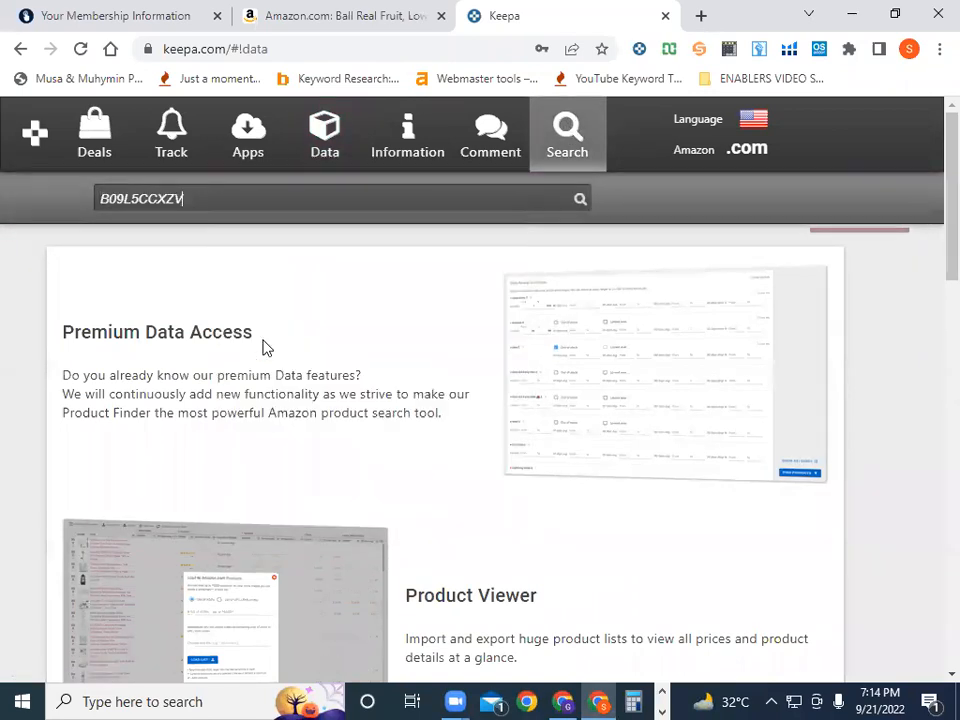
pyautogui.click(581, 202)
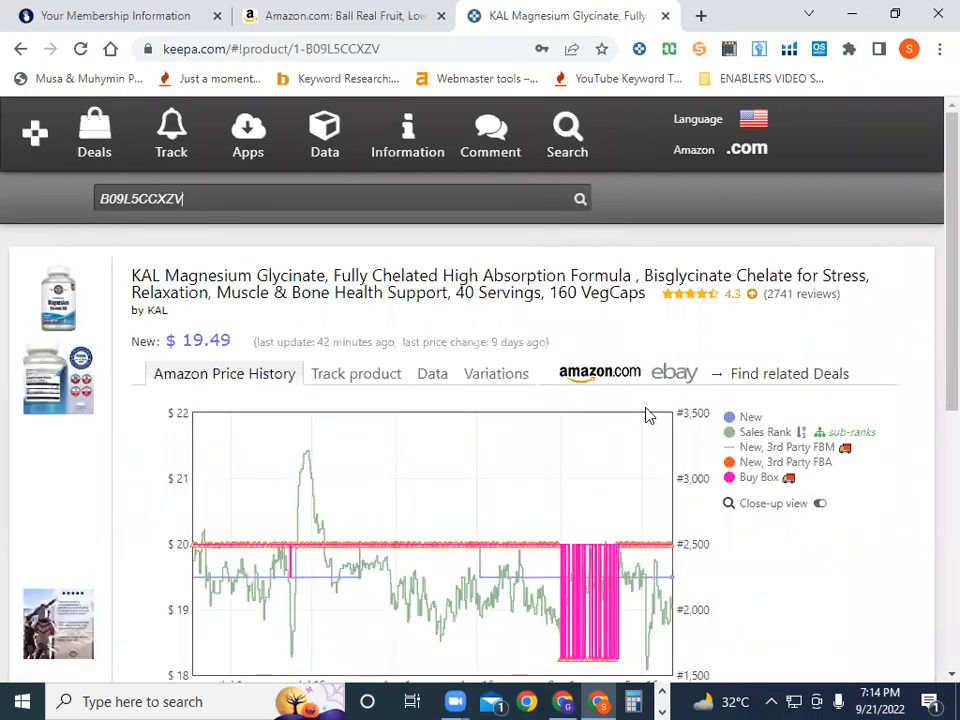
# Hide, then re-show, the New, Sales Rank, FBM, FBA and Buy Box chart series
pyautogui.scroll(-1, 648, 415)
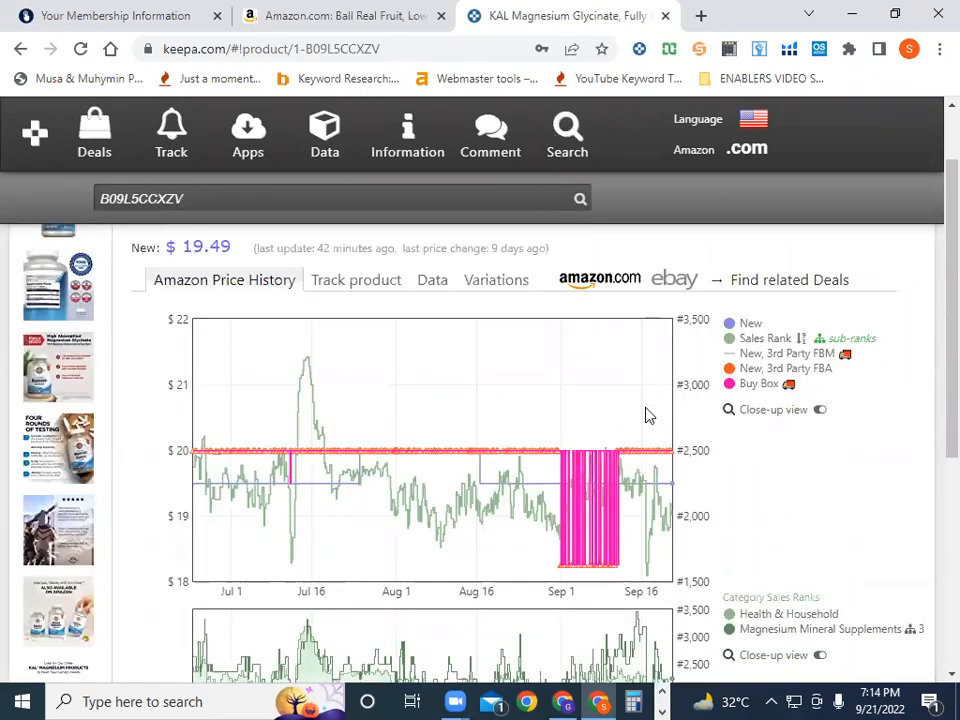
pyautogui.moveTo(731, 326)
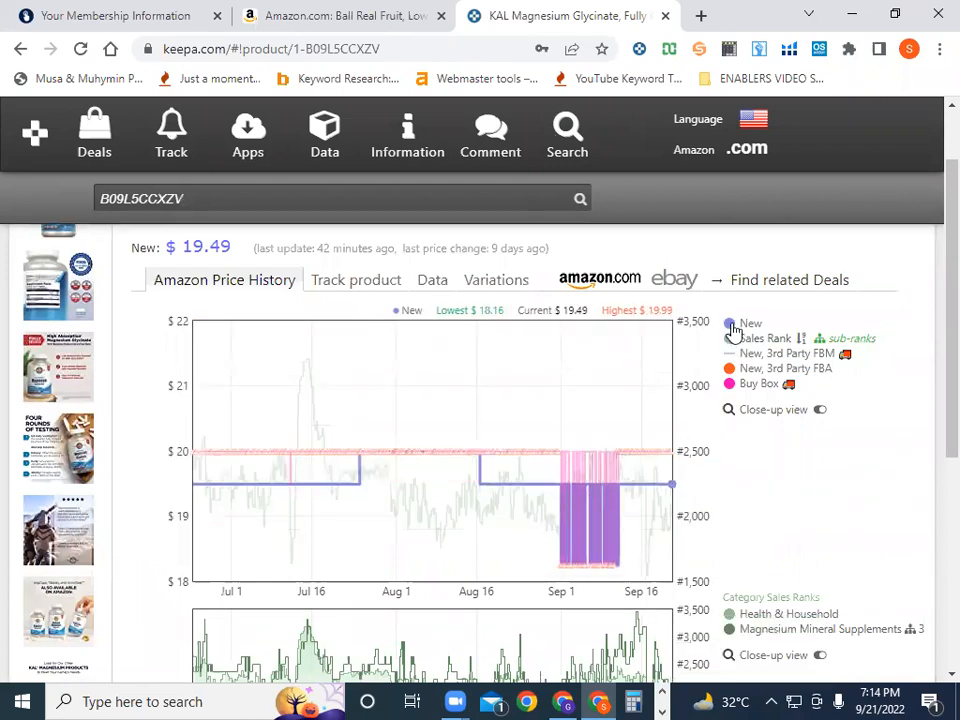
pyautogui.click(732, 328)
pyautogui.click(730, 341)
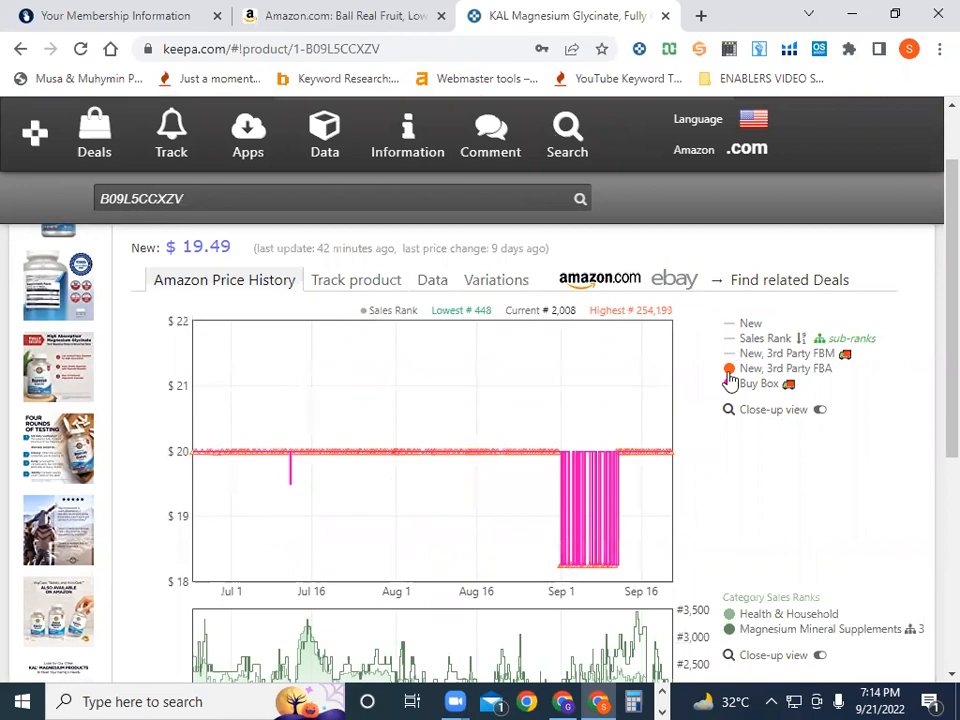
pyautogui.click(730, 369)
pyautogui.click(731, 388)
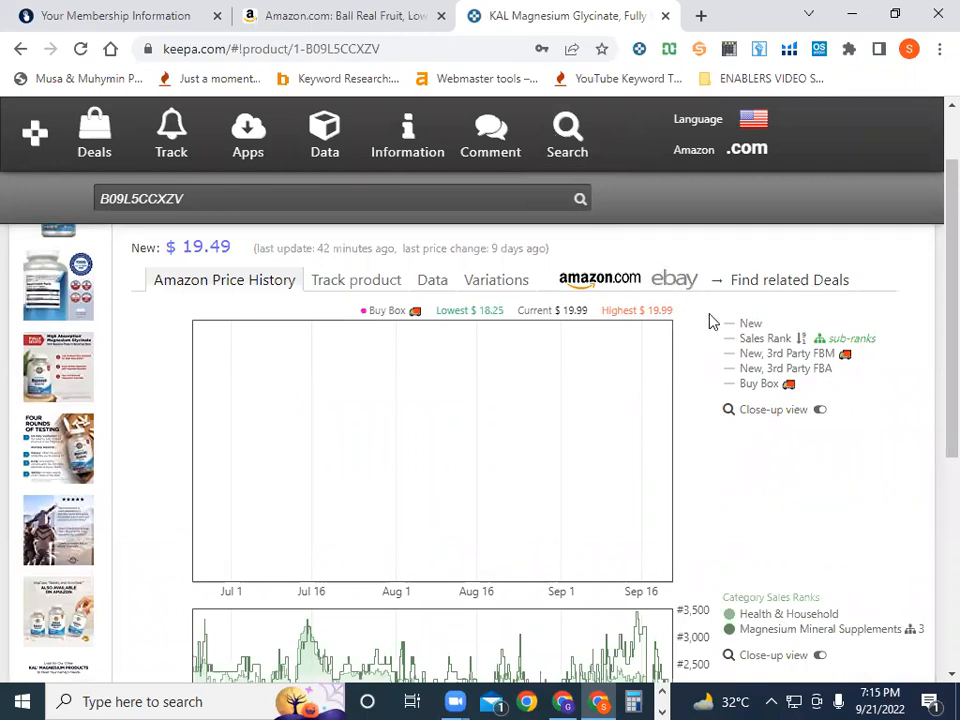
pyautogui.click(735, 327)
pyautogui.click(735, 341)
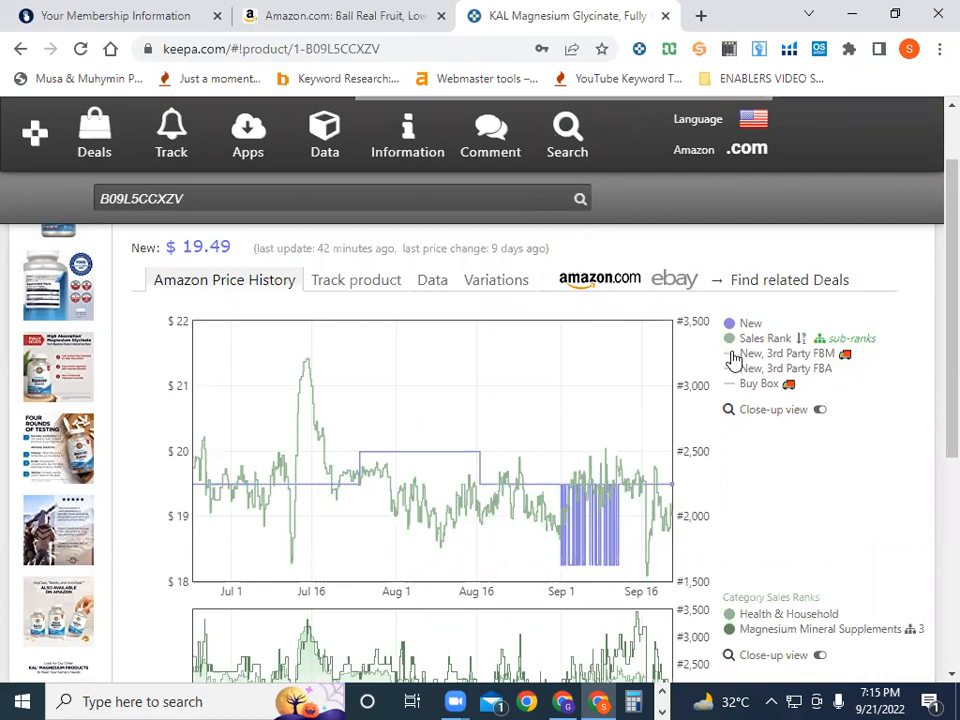
pyautogui.click(735, 355)
pyautogui.click(731, 370)
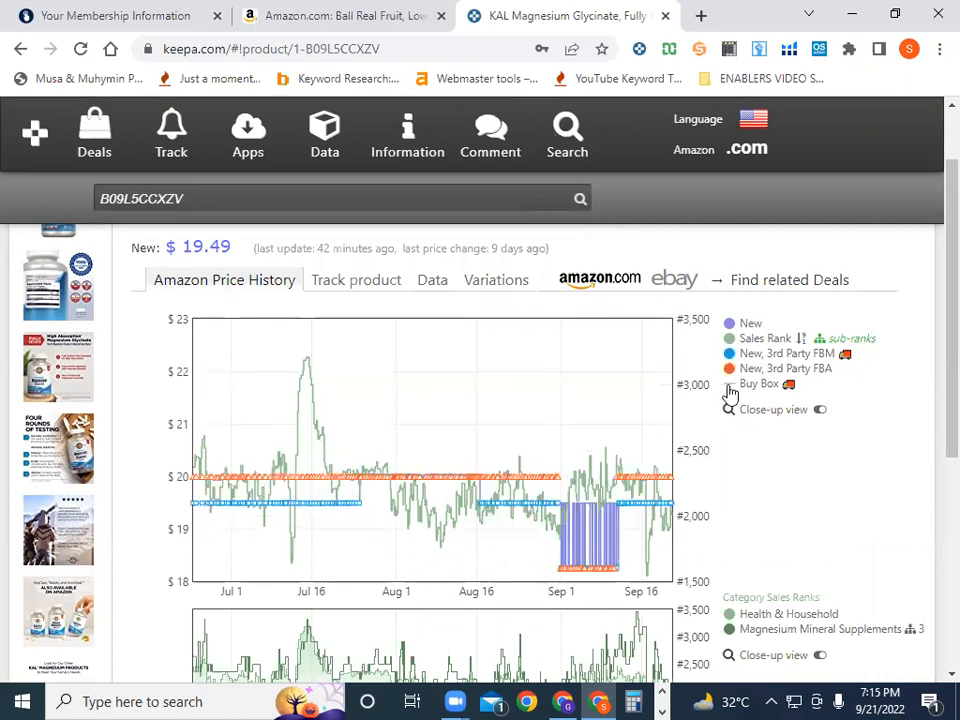
pyautogui.click(730, 385)
# Hide all five series again, then turn only the New price line back on
pyautogui.click(729, 325)
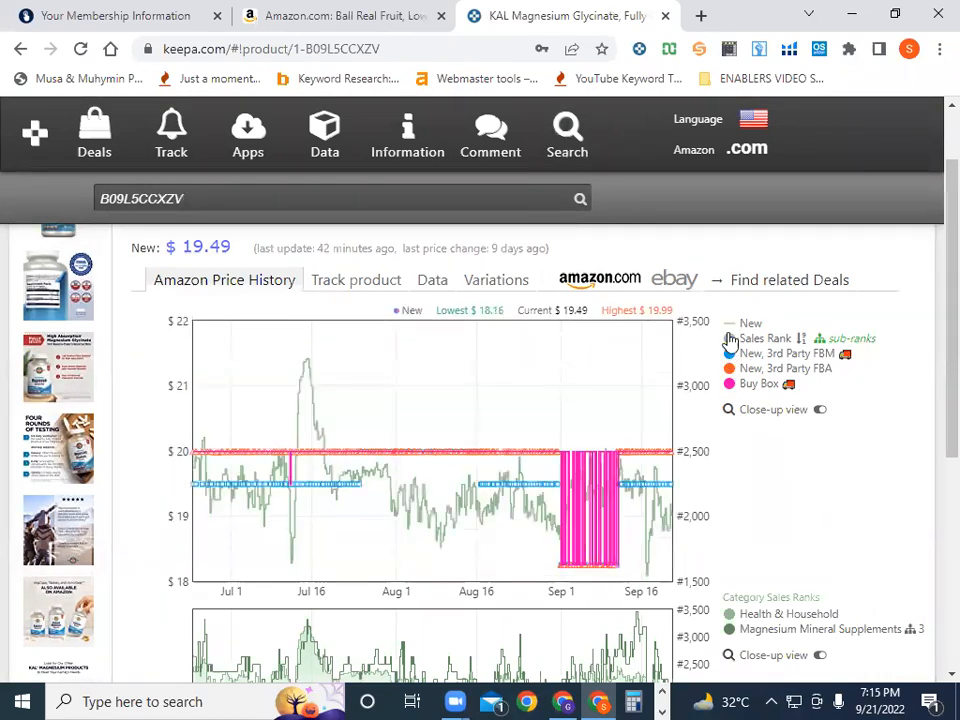
pyautogui.click(731, 340)
pyautogui.click(733, 357)
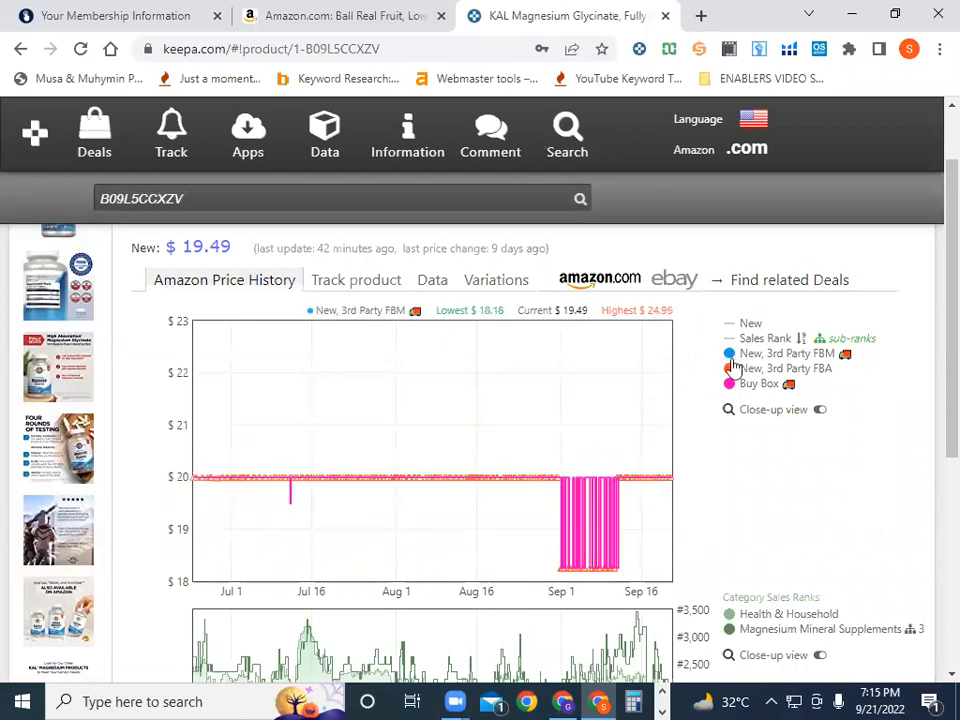
pyautogui.click(731, 373)
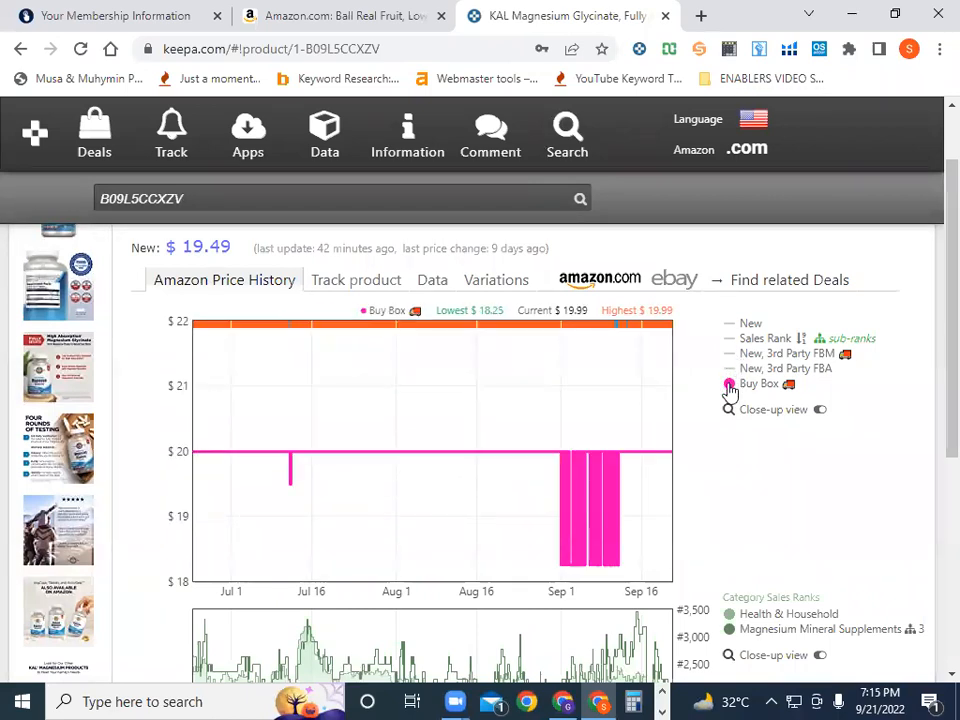
pyautogui.click(731, 385)
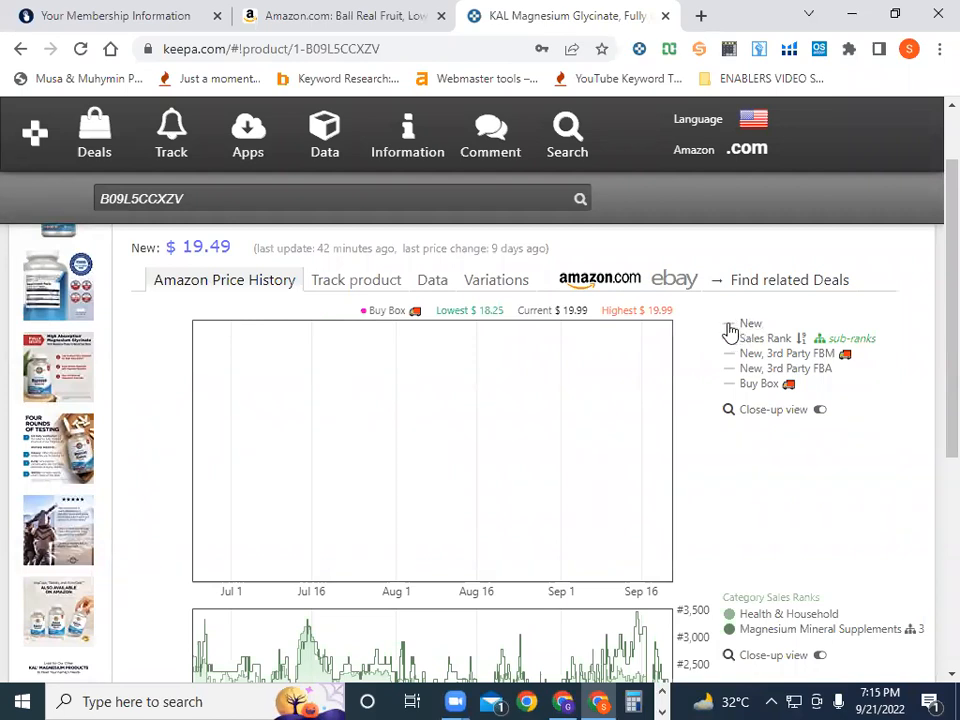
pyautogui.click(729, 330)
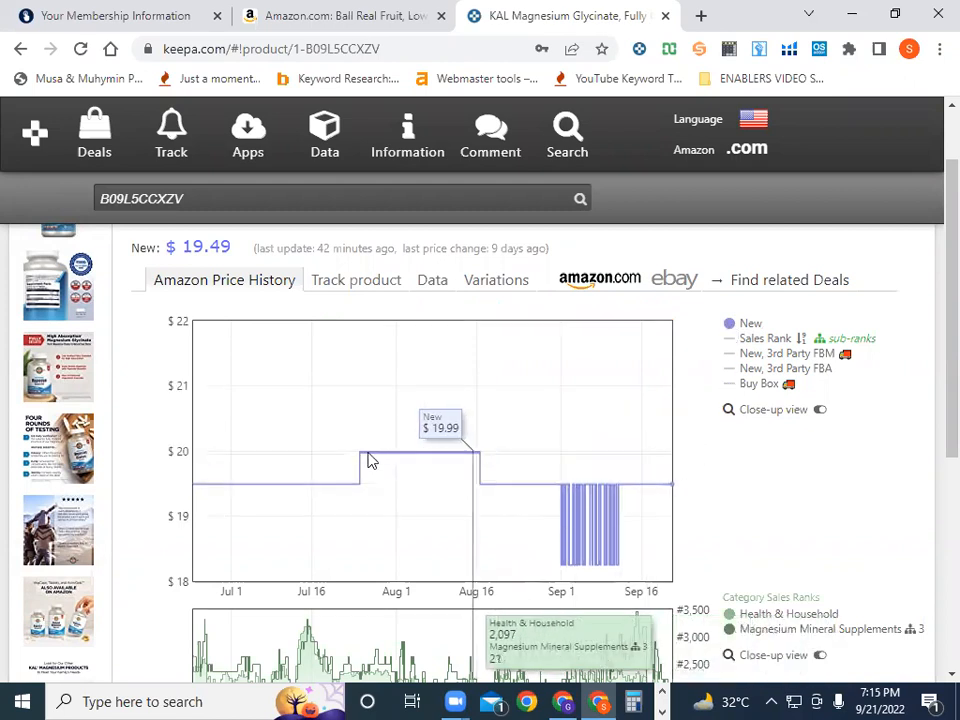
pyautogui.scroll(-3, 735, 499)
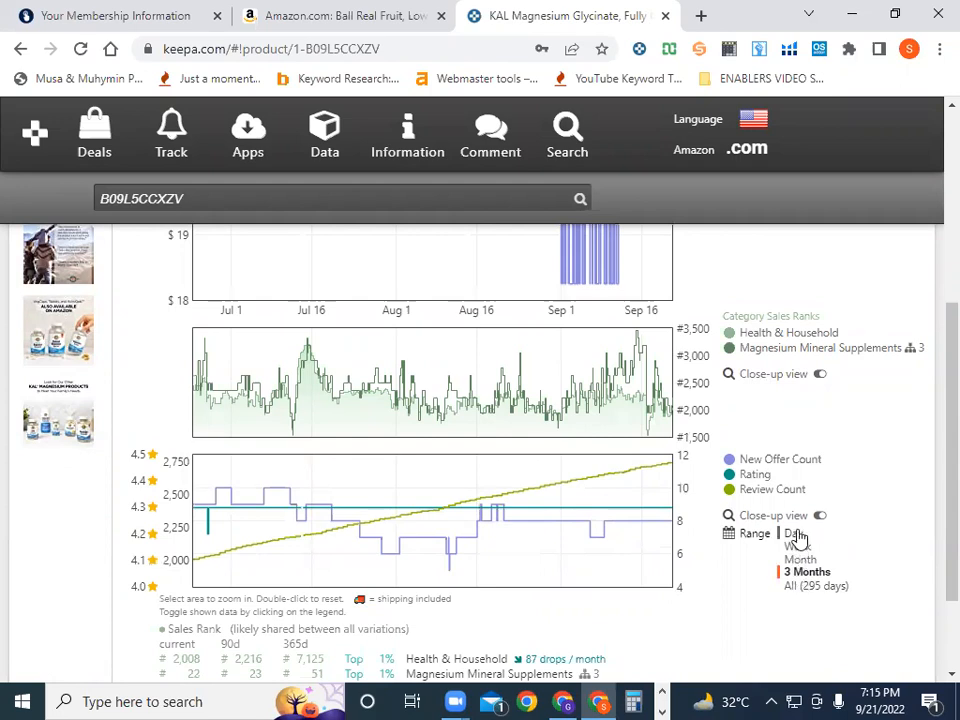
pyautogui.click(795, 588)
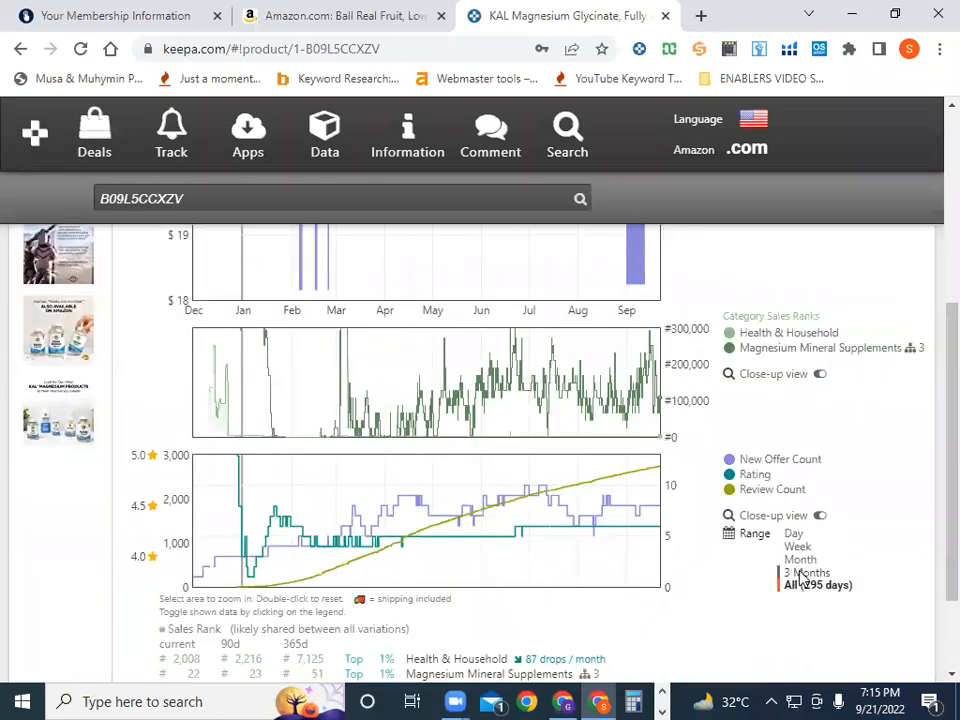
pyautogui.click(805, 573)
pyautogui.scroll(4, 800, 576)
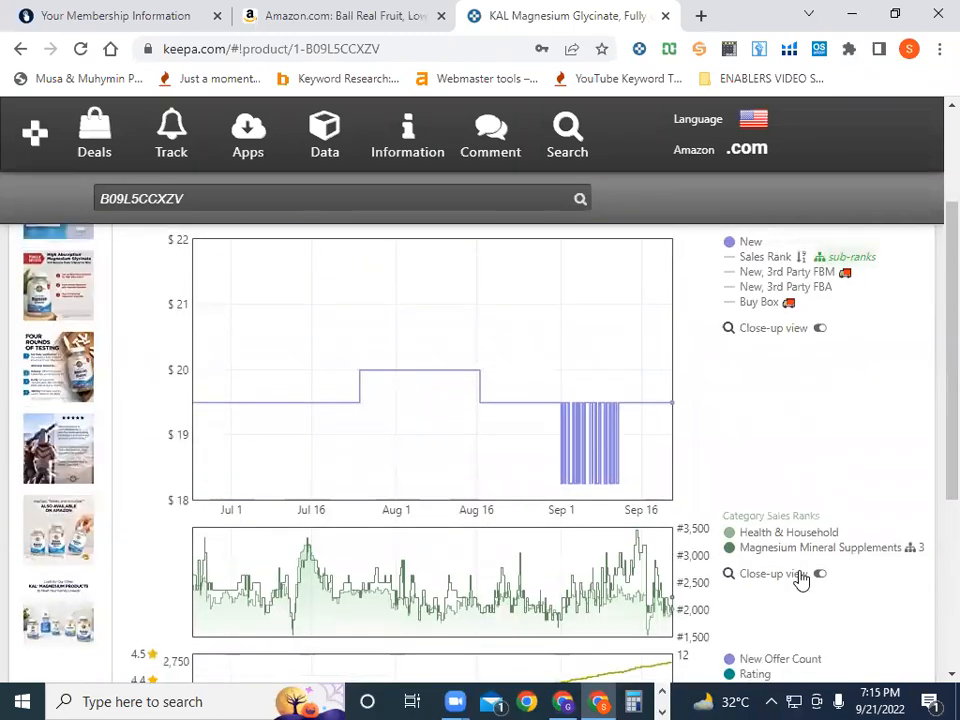
pyautogui.scroll(1, 800, 578)
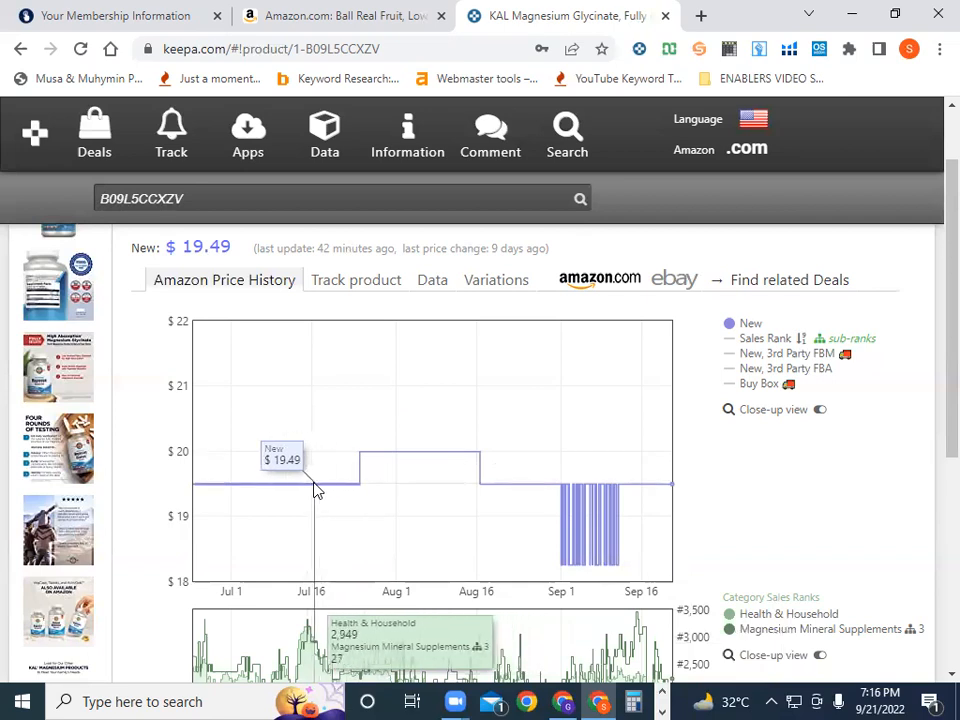
# Set the range to All (295 days), showing Sales Rank and hiding the New price line
pyautogui.scroll(-3, 900, 606)
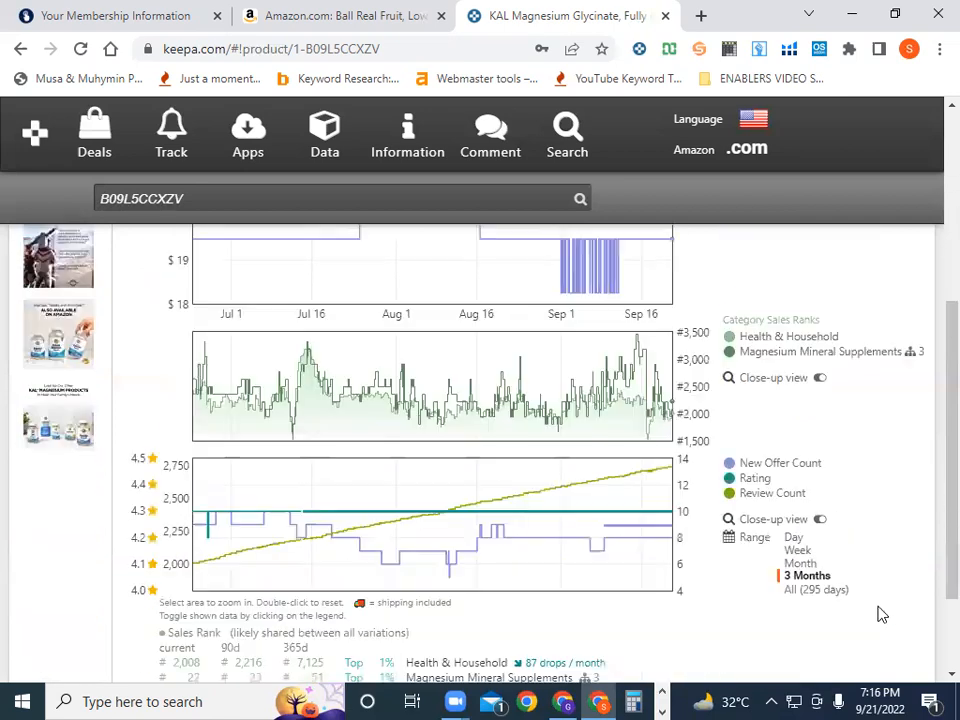
pyautogui.click(797, 589)
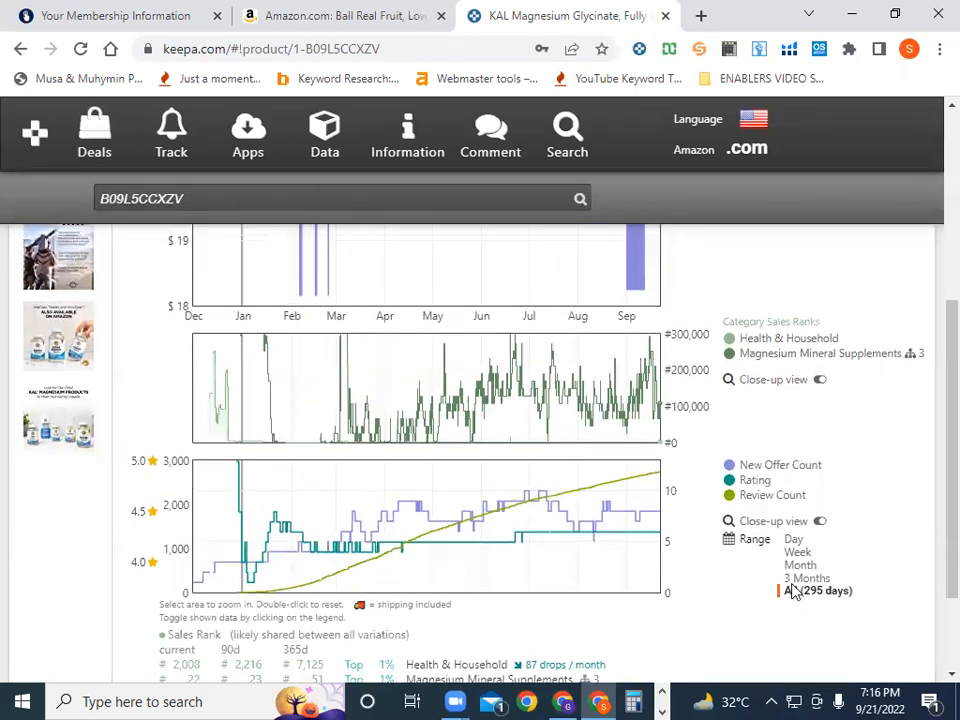
pyautogui.scroll(3, 792, 592)
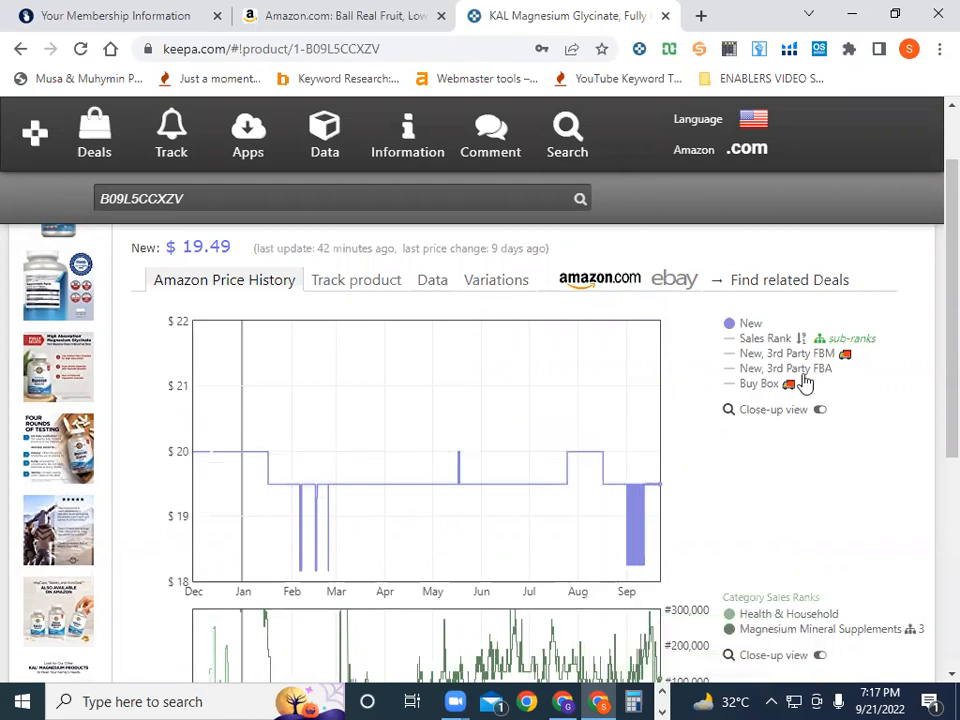
pyautogui.moveTo(731, 326)
pyautogui.click(733, 341)
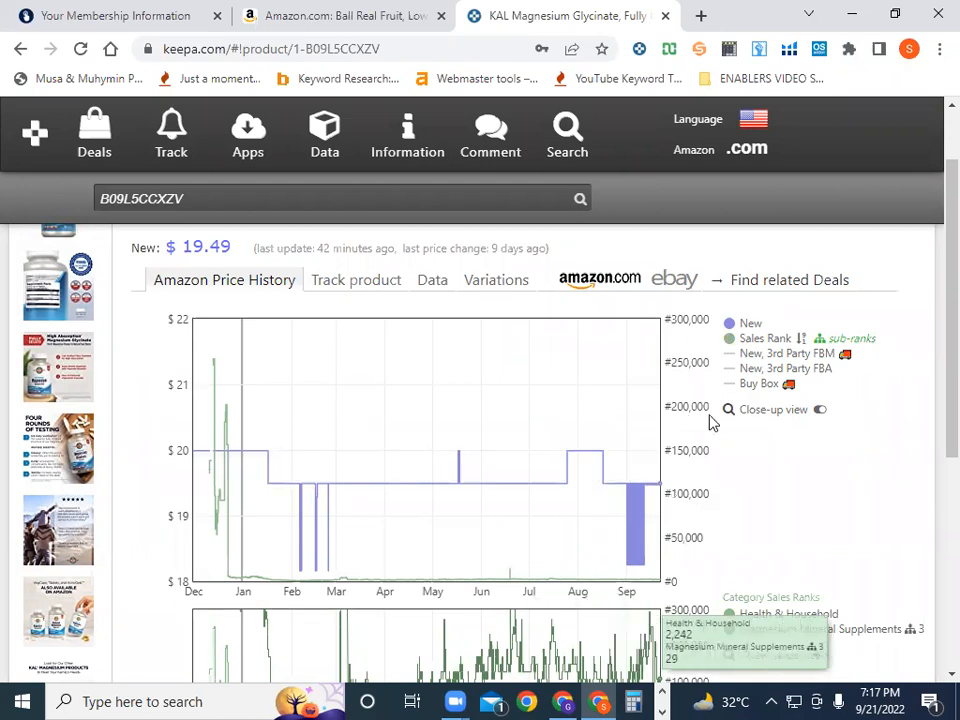
pyautogui.moveTo(729, 342)
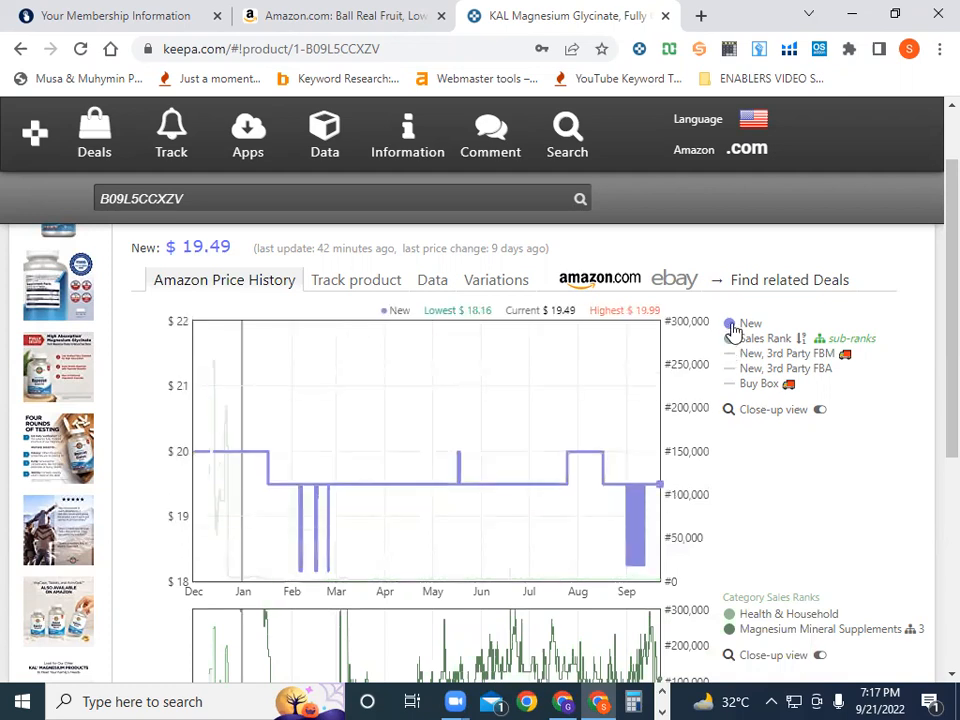
pyautogui.click(733, 326)
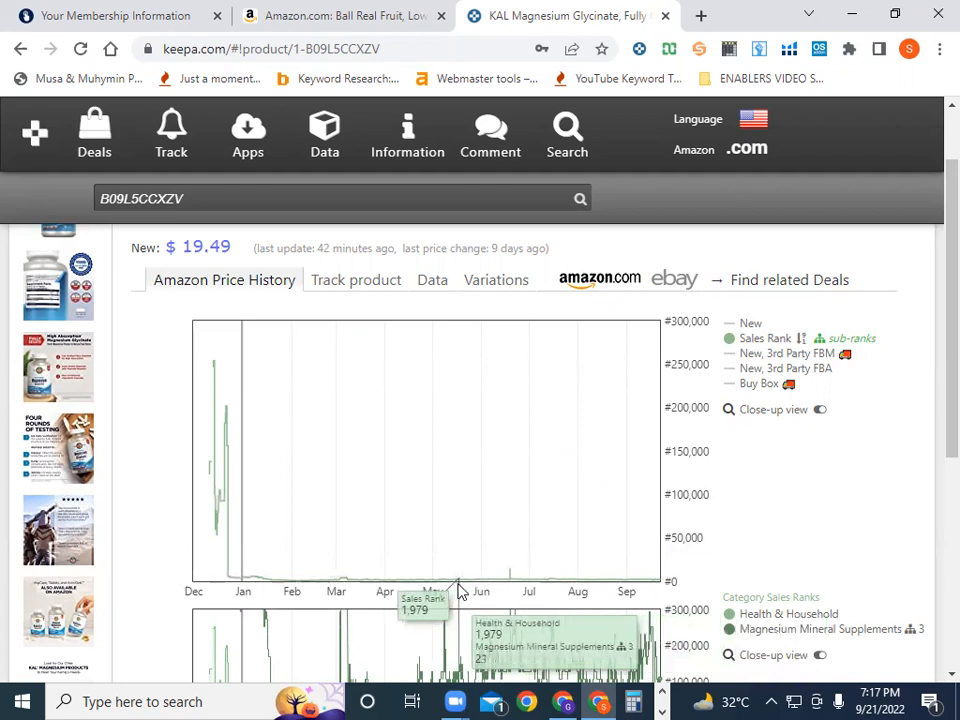
# Set the range to 3 Months and turn the New price line on beside Sales Rank
pyautogui.scroll(-1, 535, 597)
pyautogui.scroll(-3, 535, 597)
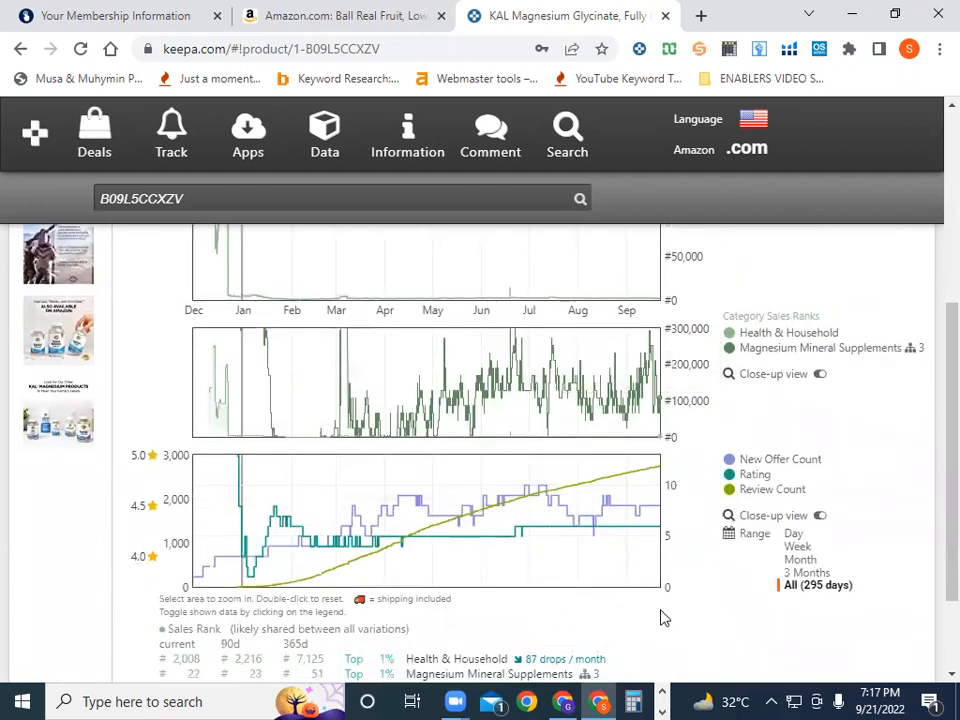
pyautogui.scroll(3, 665, 617)
pyautogui.scroll(-4, 606, 508)
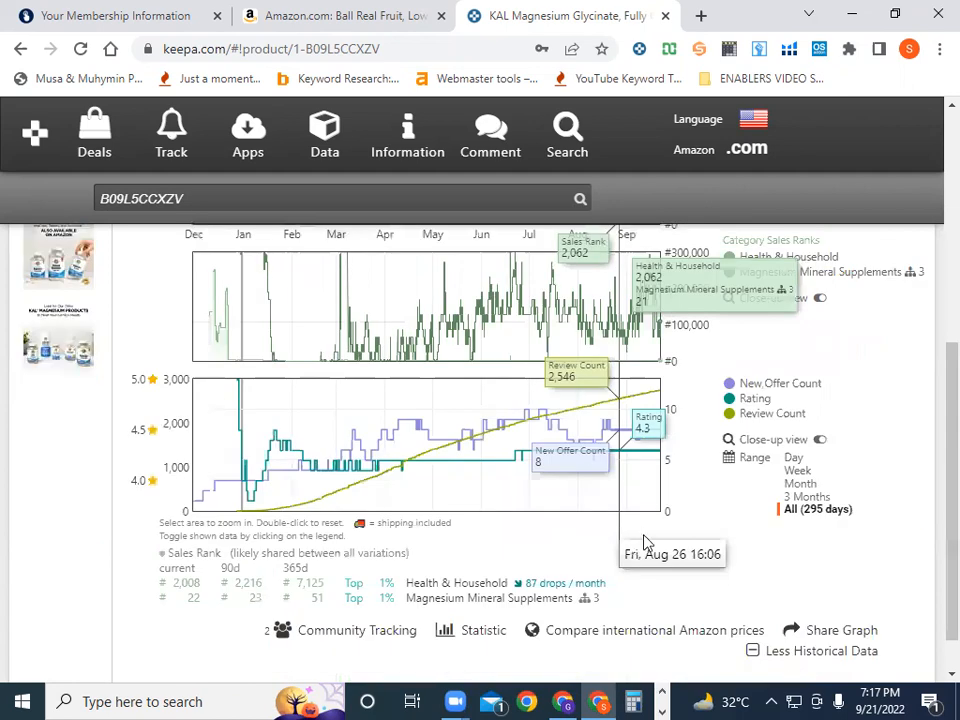
pyautogui.click(805, 480)
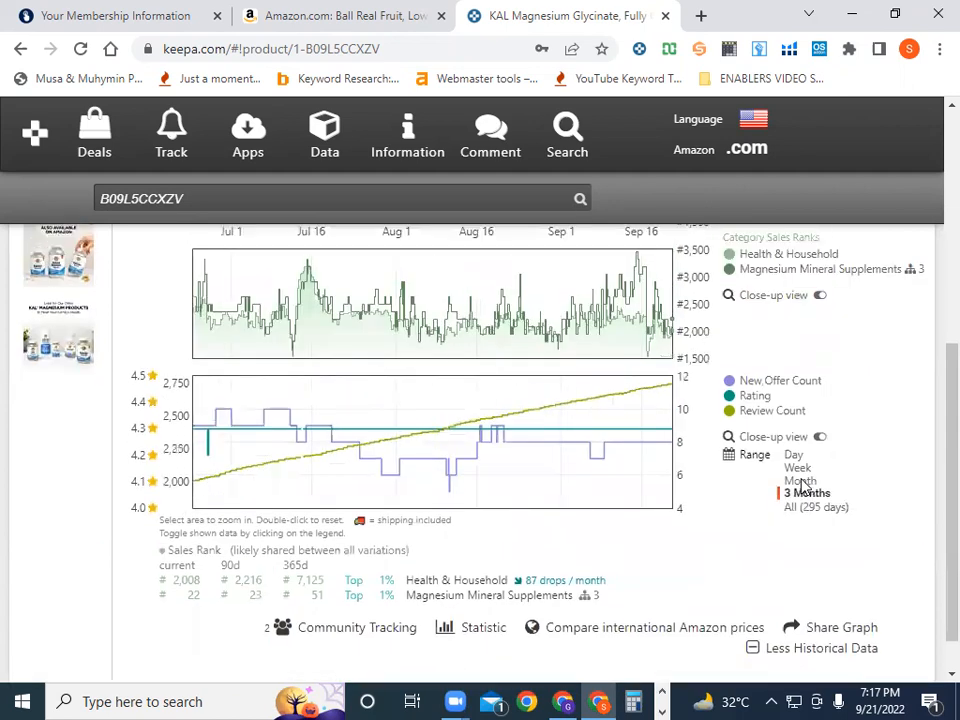
pyautogui.scroll(4, 760, 485)
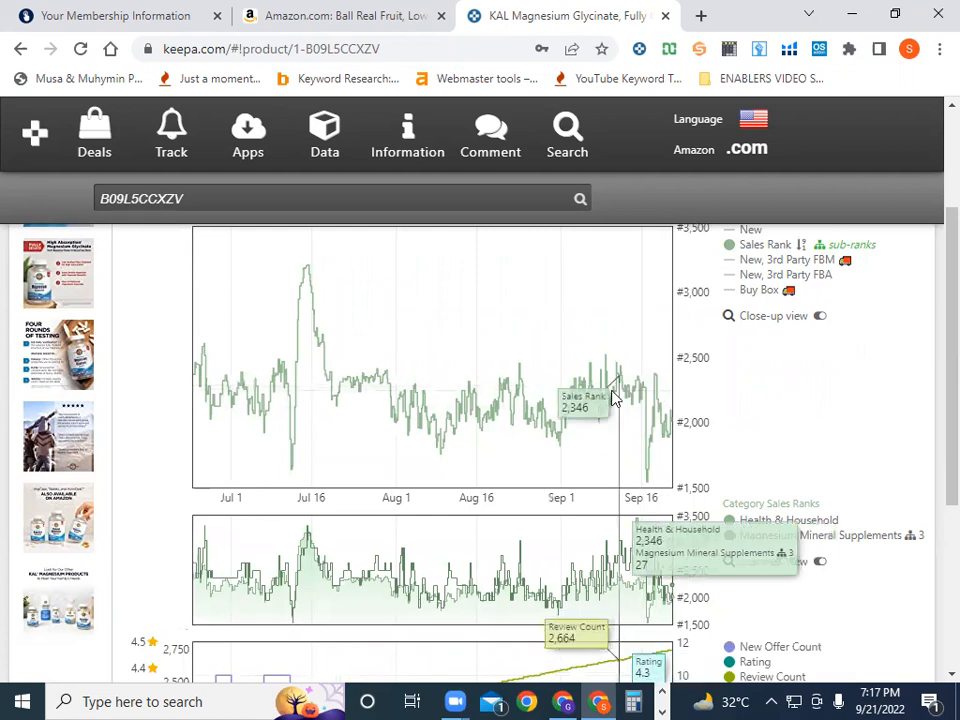
pyautogui.scroll(1, 677, 437)
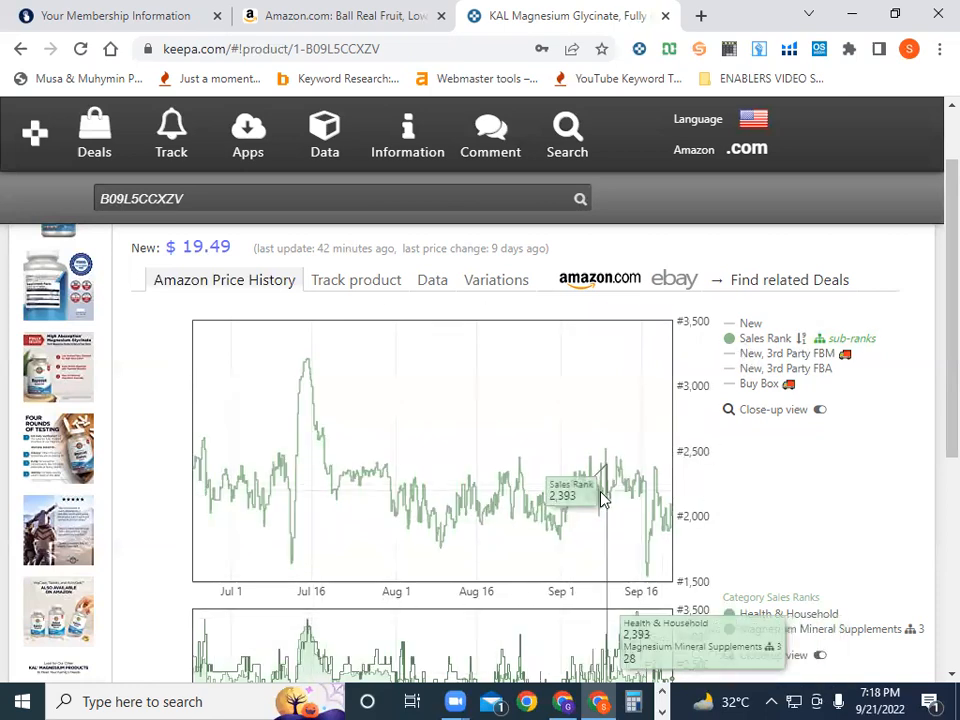
pyautogui.click(730, 330)
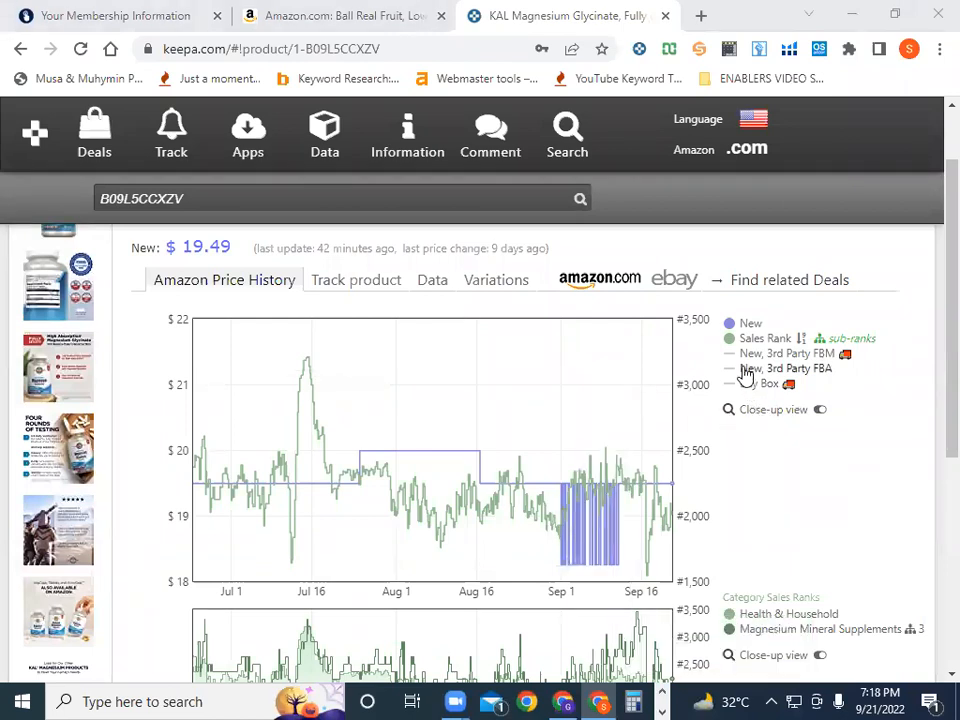
pyautogui.moveTo(733, 351)
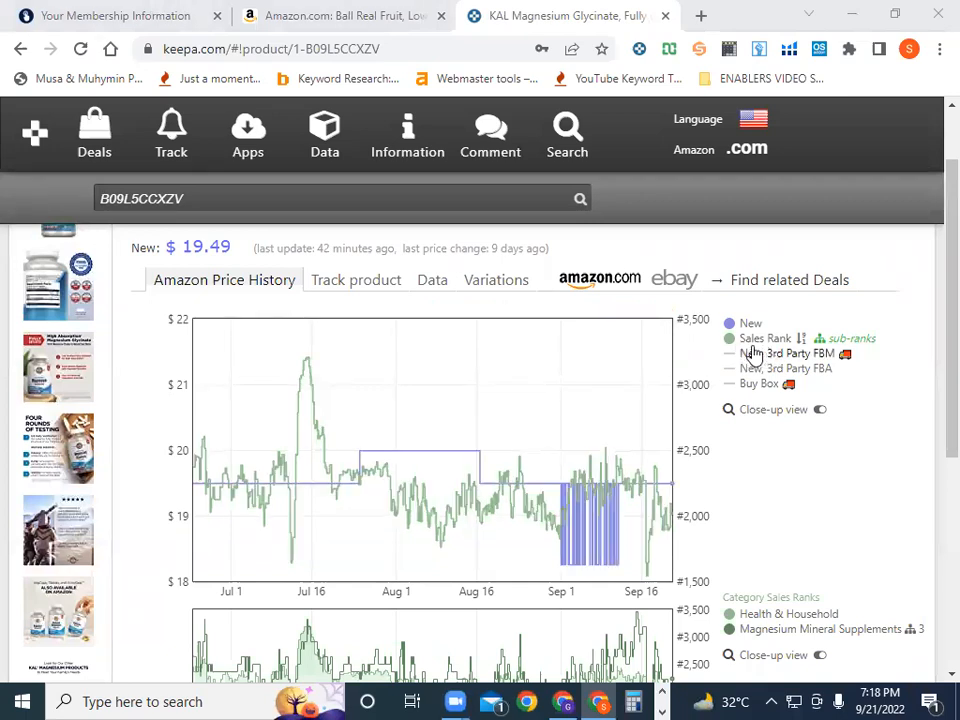
pyautogui.moveTo(770, 345)
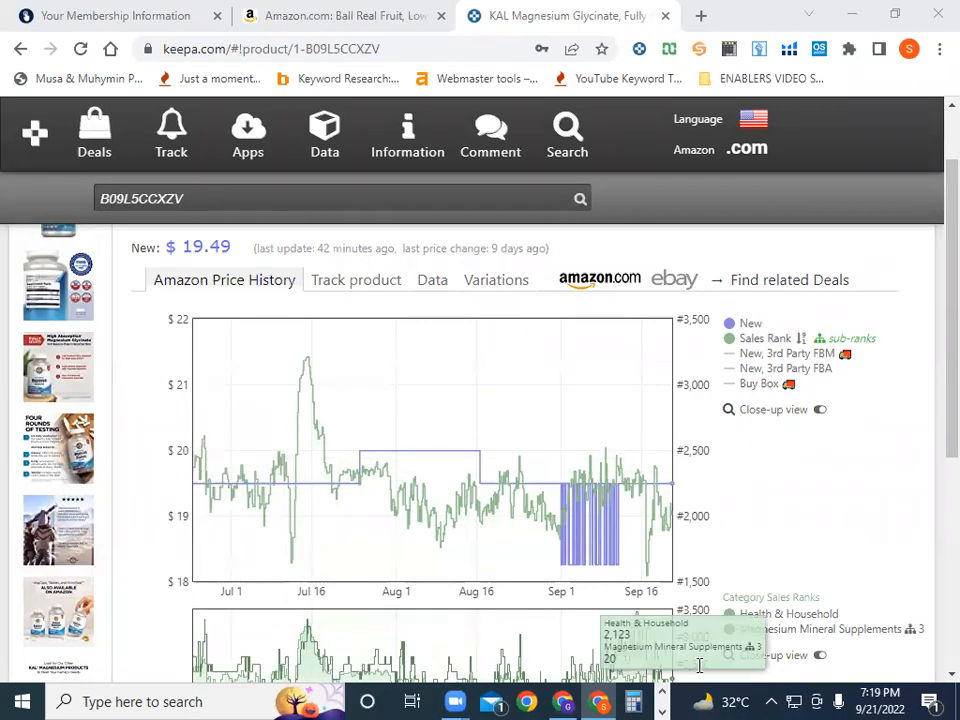
# Switch the chart range to All (295 days), then back to 3 Months
pyautogui.scroll(-4, 700, 664)
pyautogui.click(788, 494)
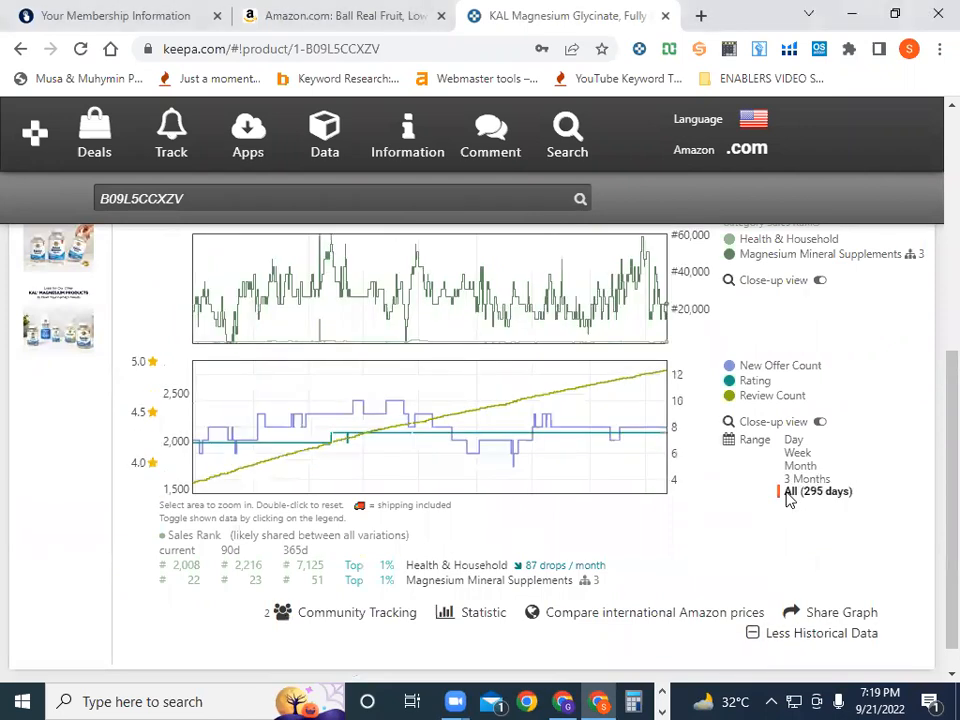
pyautogui.scroll(5, 788, 500)
pyautogui.scroll(-1, 788, 500)
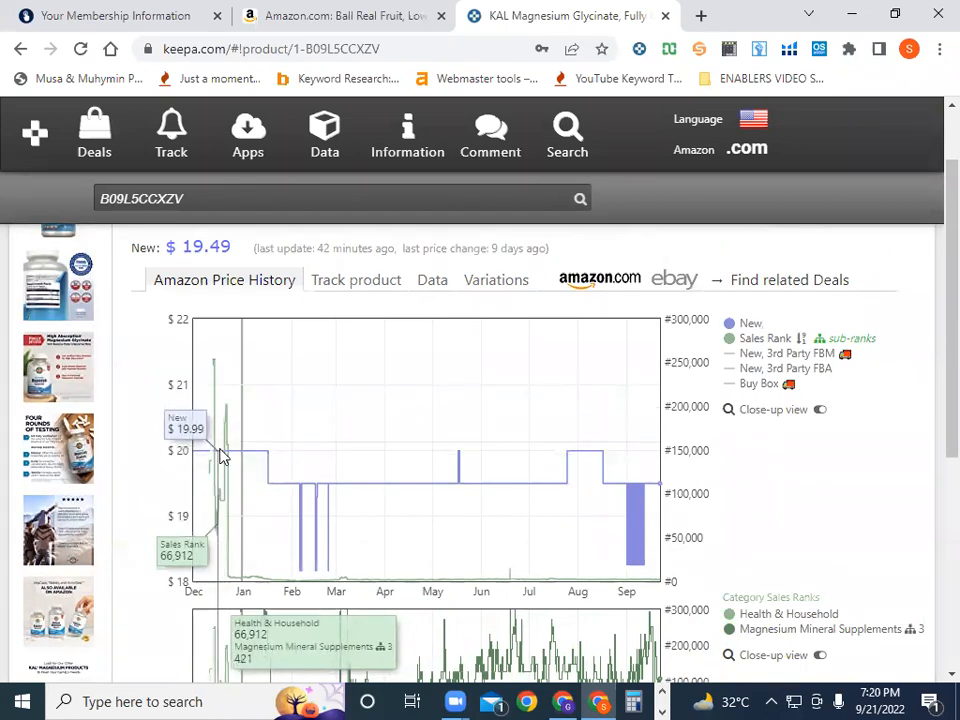
pyautogui.scroll(-5, 706, 595)
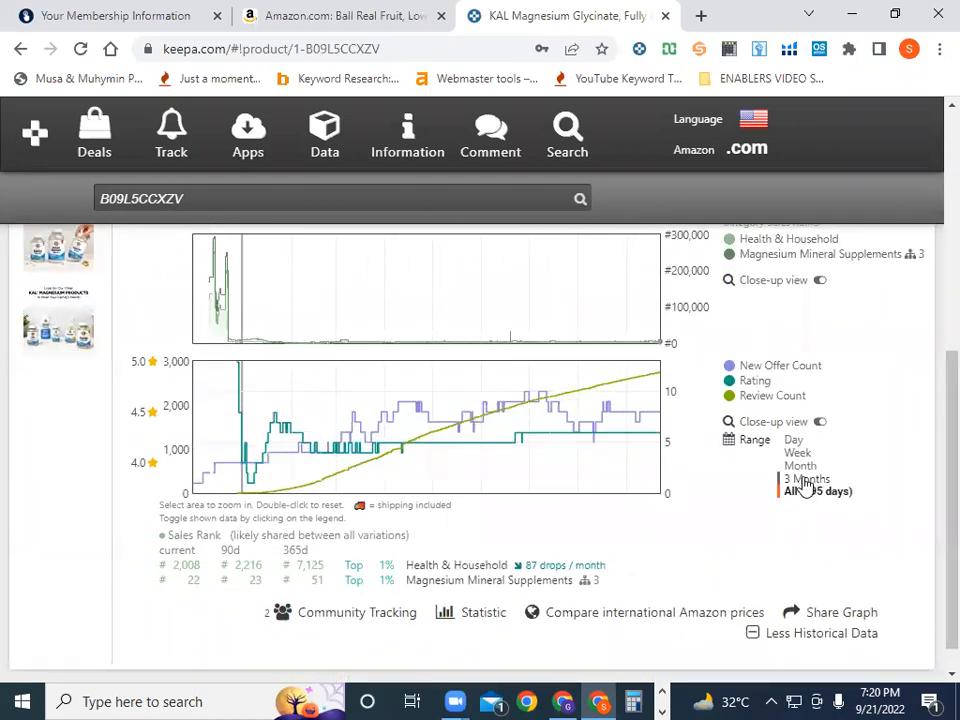
pyautogui.click(806, 479)
pyautogui.scroll(1, 806, 482)
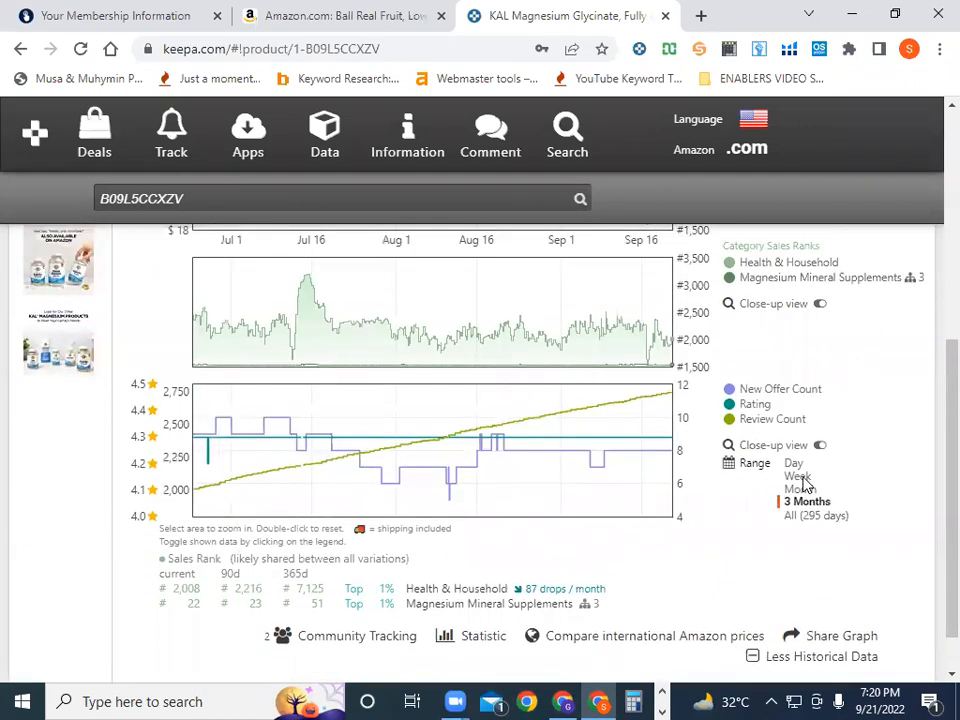
# Check the last Month of history, then set the range to All (295 days)
pyautogui.click(801, 560)
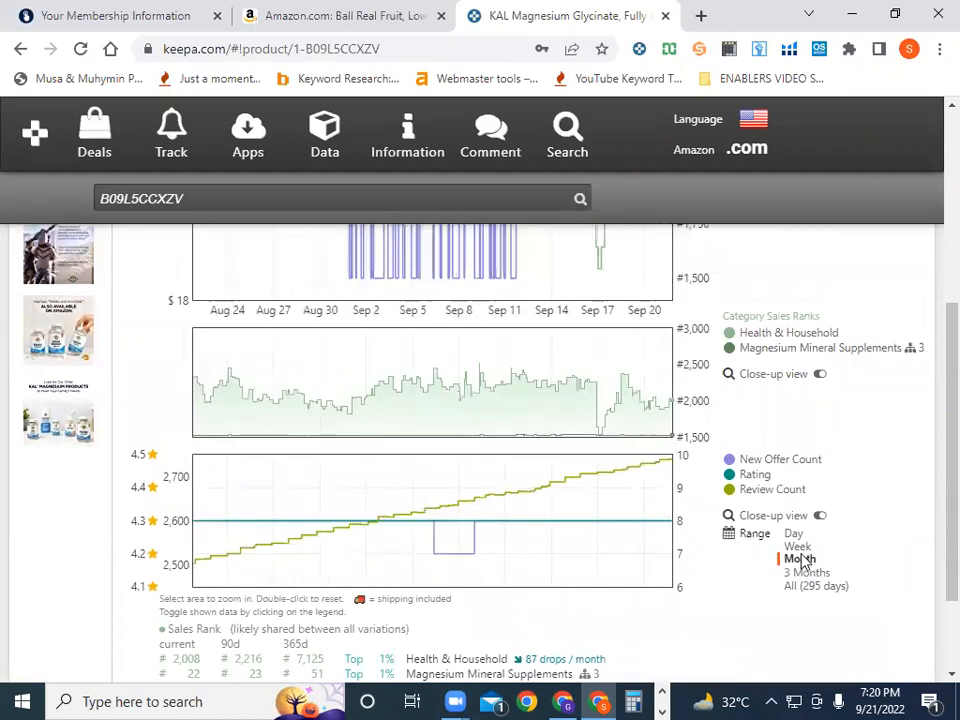
pyautogui.scroll(-1, 801, 561)
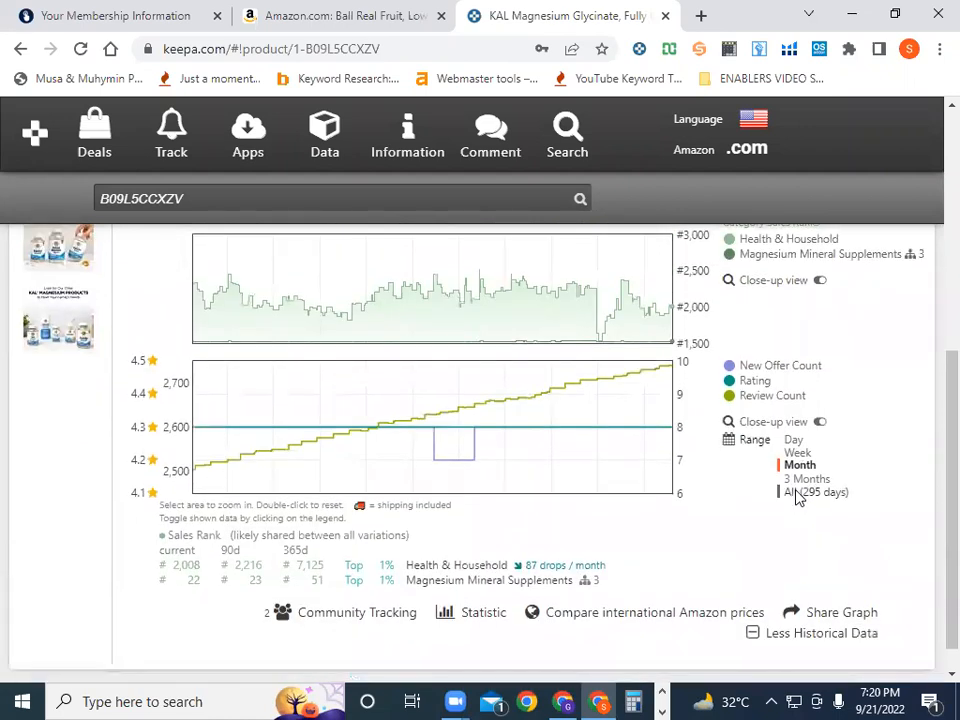
pyautogui.click(806, 492)
pyautogui.scroll(2, 798, 498)
pyautogui.scroll(1, 798, 498)
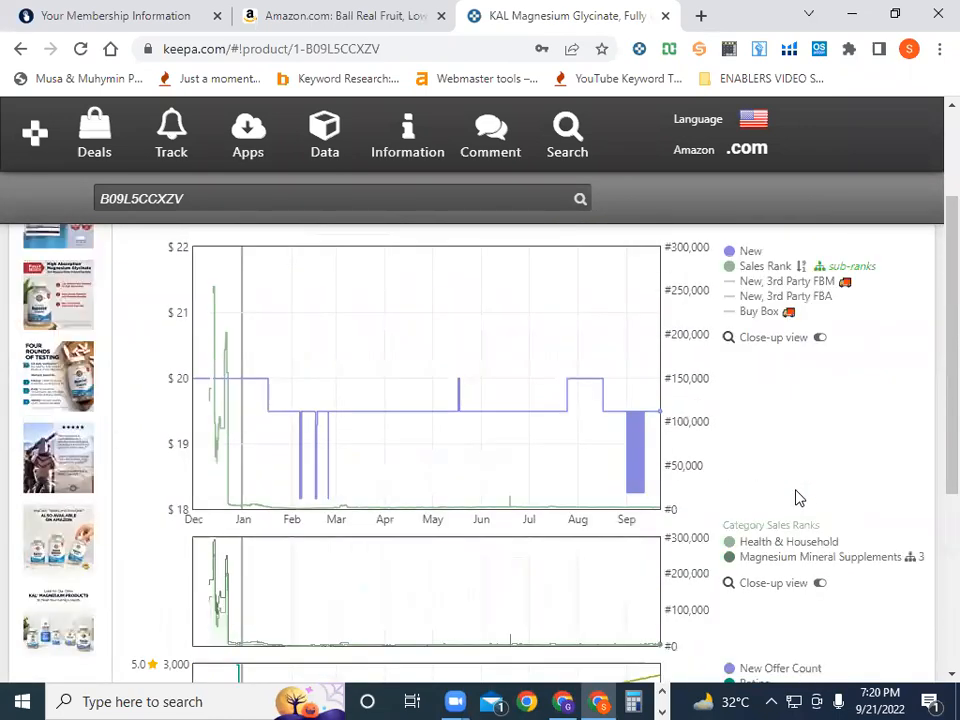
pyautogui.scroll(-3, 797, 497)
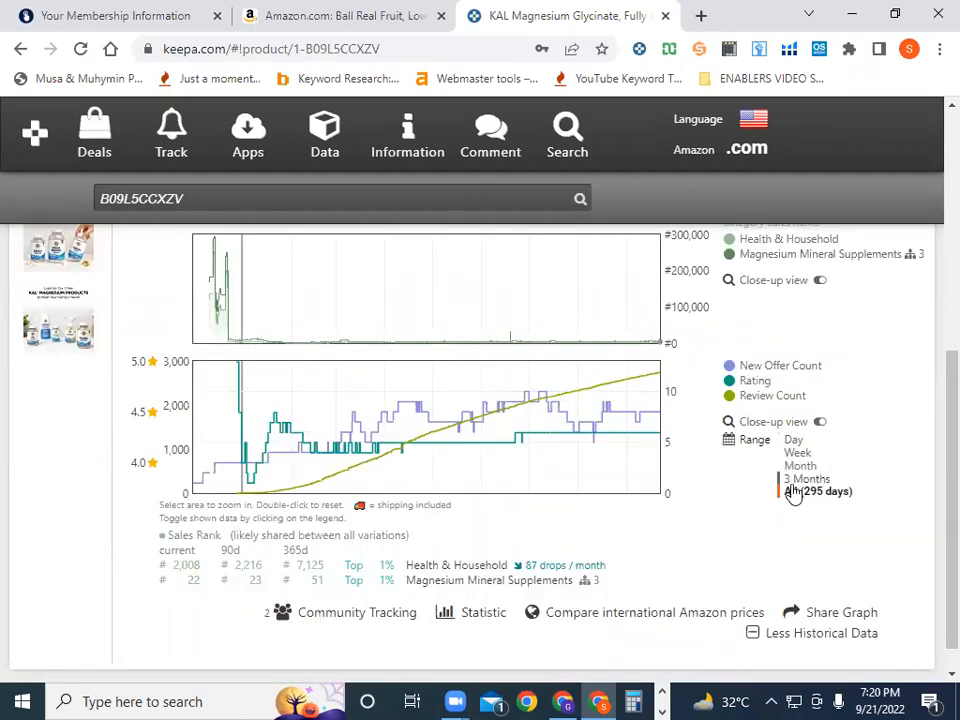
pyautogui.scroll(5, 793, 493)
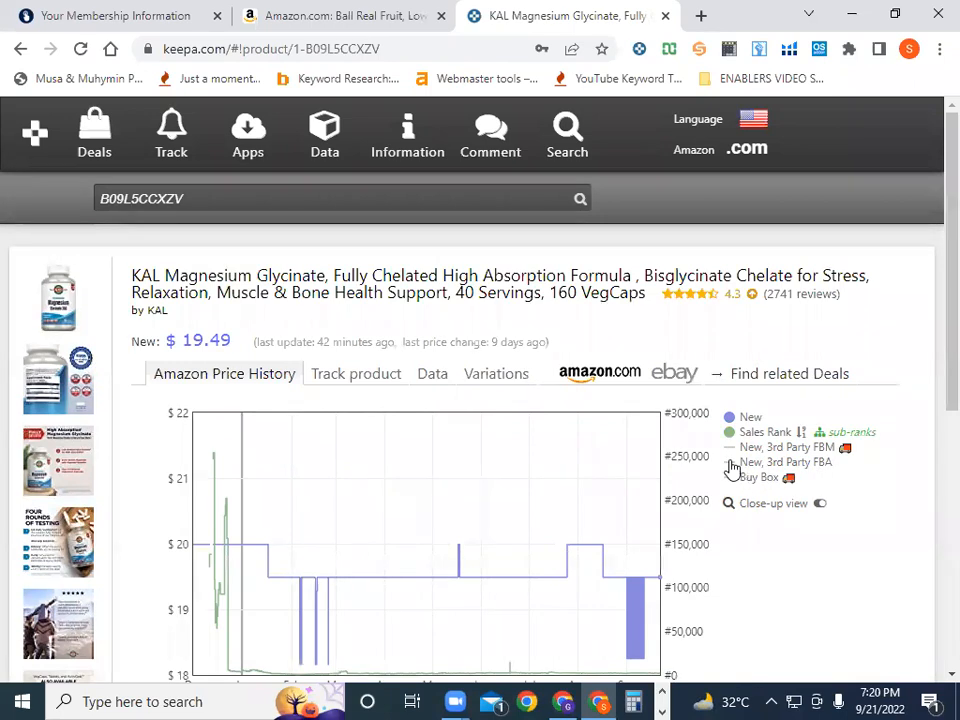
# Add the New, 3rd Party FBA line and hide the Sales Rank and New lines
pyautogui.click(733, 463)
pyautogui.scroll(-2, 735, 505)
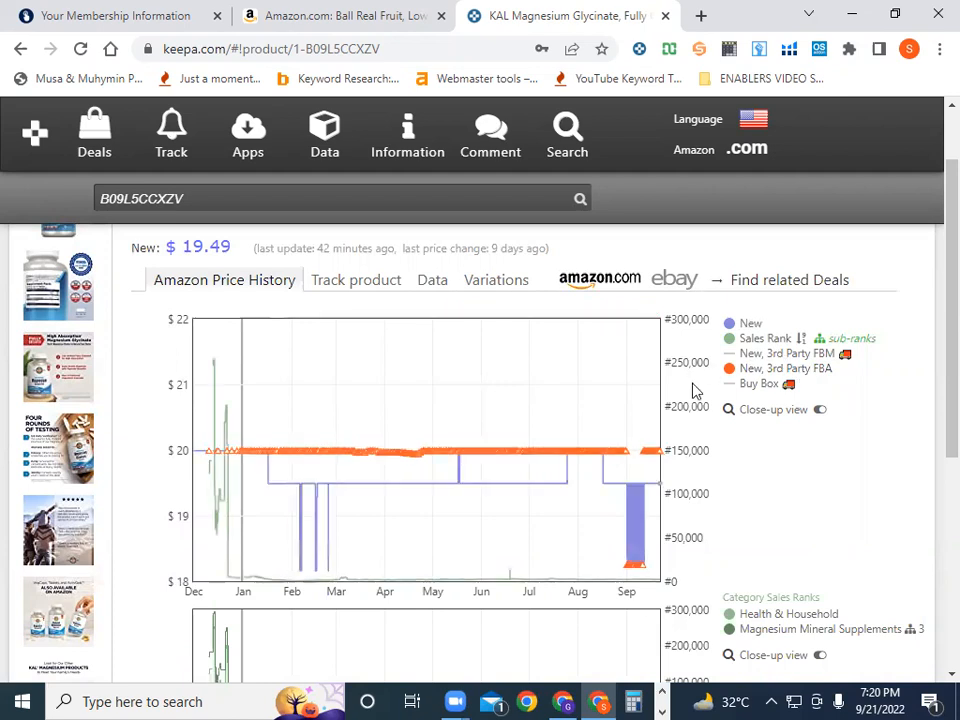
pyautogui.click(729, 339)
pyautogui.scroll(-1, 734, 330)
pyautogui.scroll(1, 724, 305)
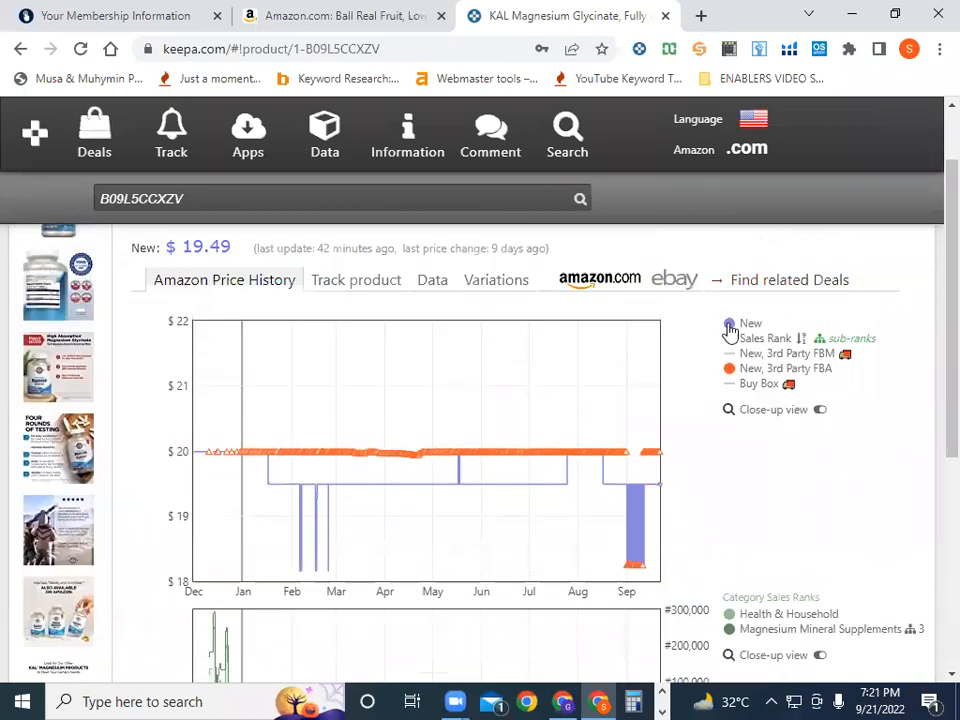
pyautogui.click(729, 325)
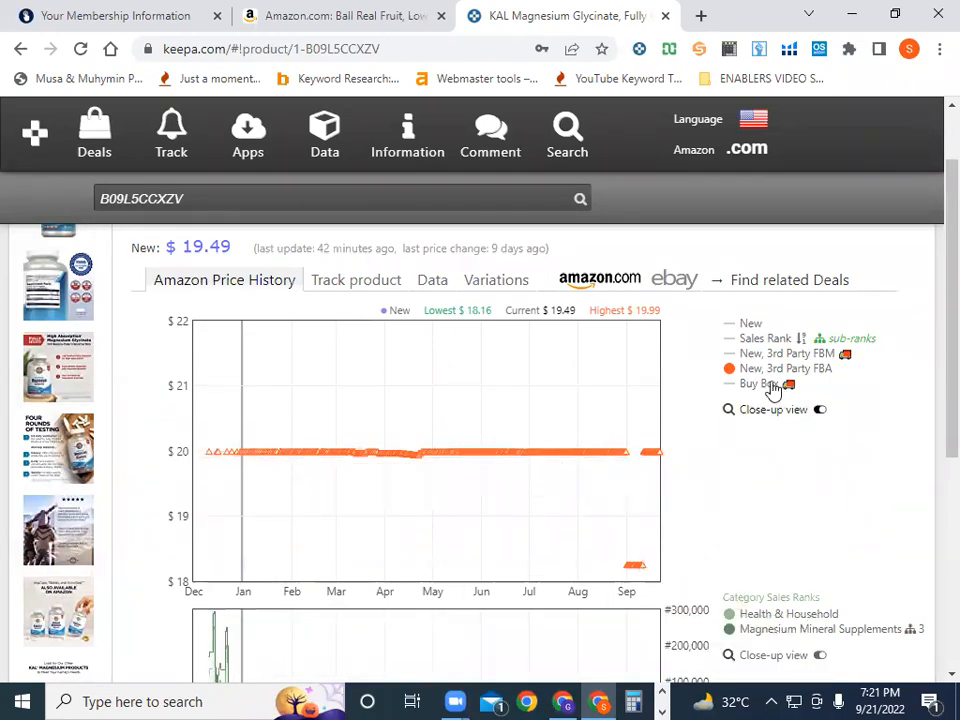
# Turn the New price, Sales Rank and Buy Box lines back on beside the FBA line
pyautogui.click(740, 324)
pyautogui.click(731, 340)
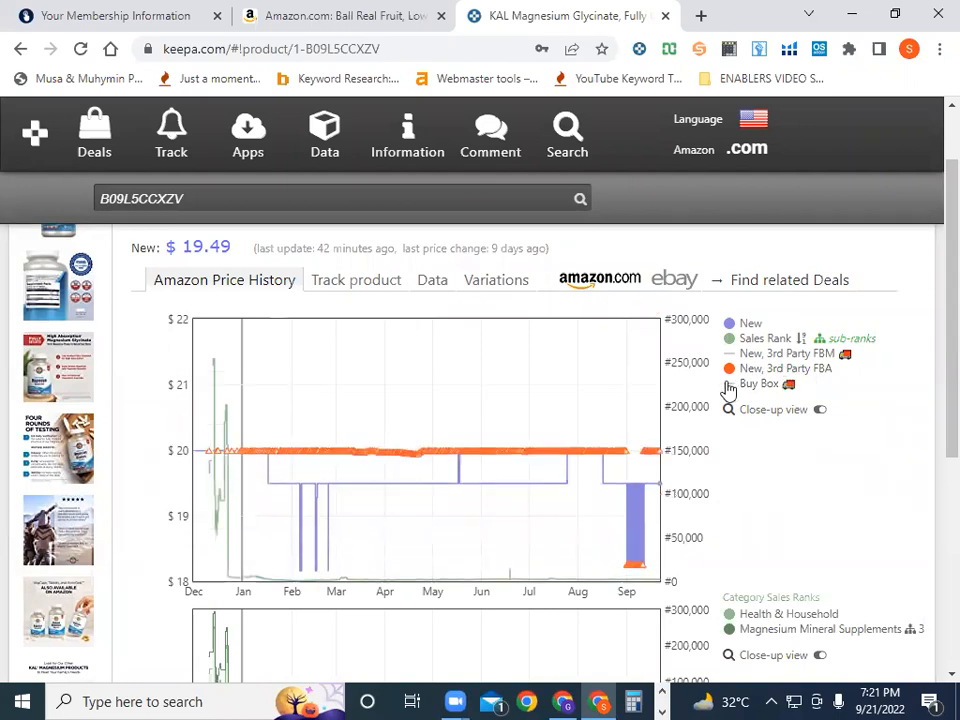
pyautogui.click(730, 387)
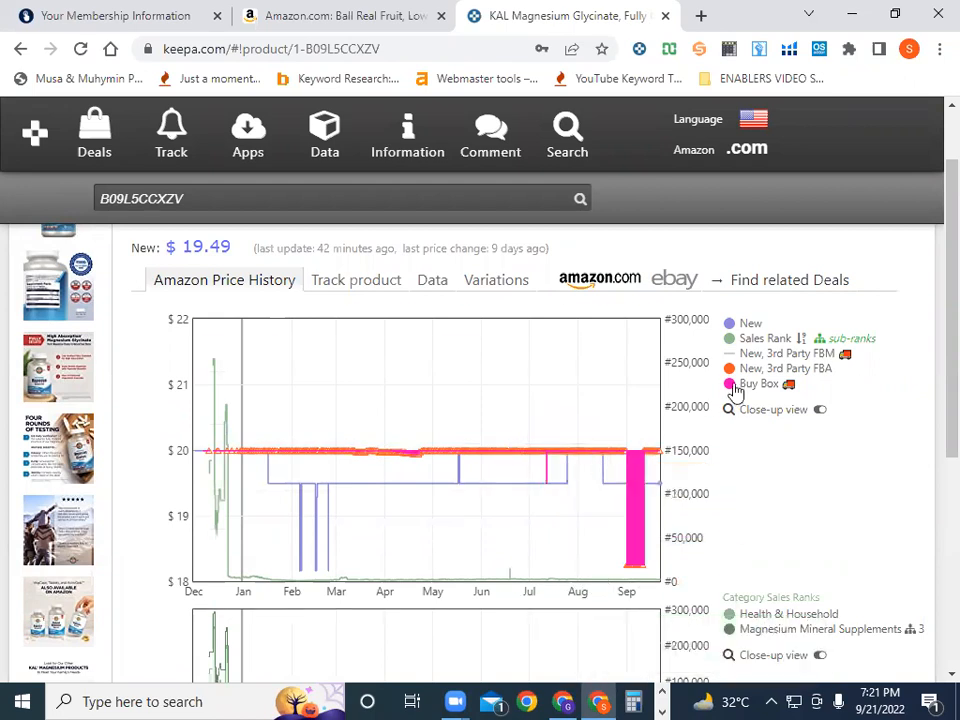
pyautogui.moveTo(733, 392)
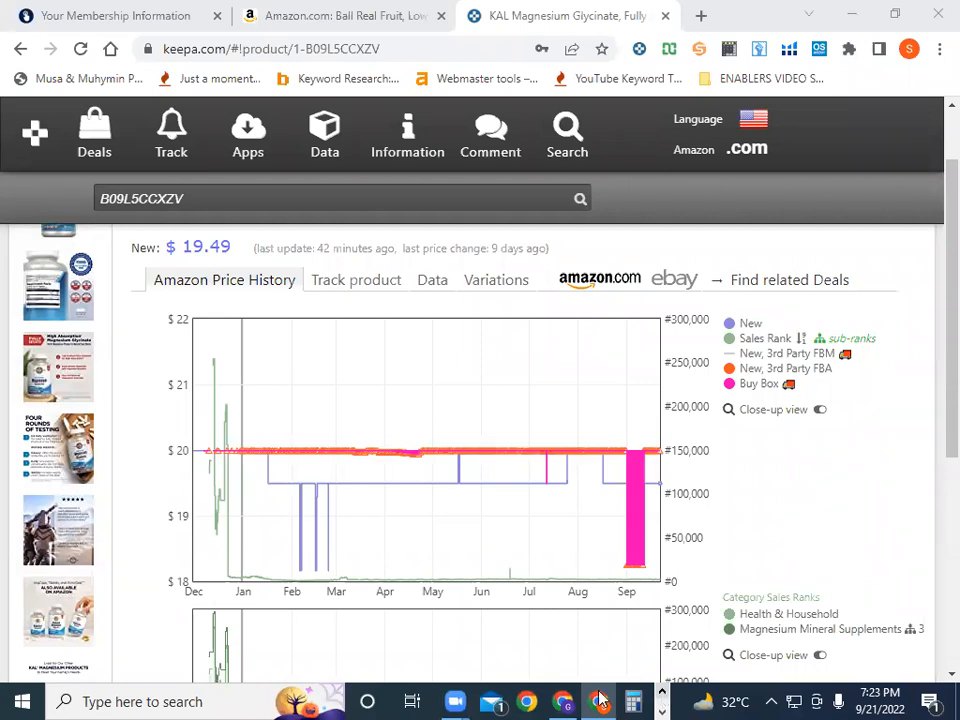
# Scroll through the Testing Sheet's product rows, then return to the Keepa window
pyautogui.click(563, 701)
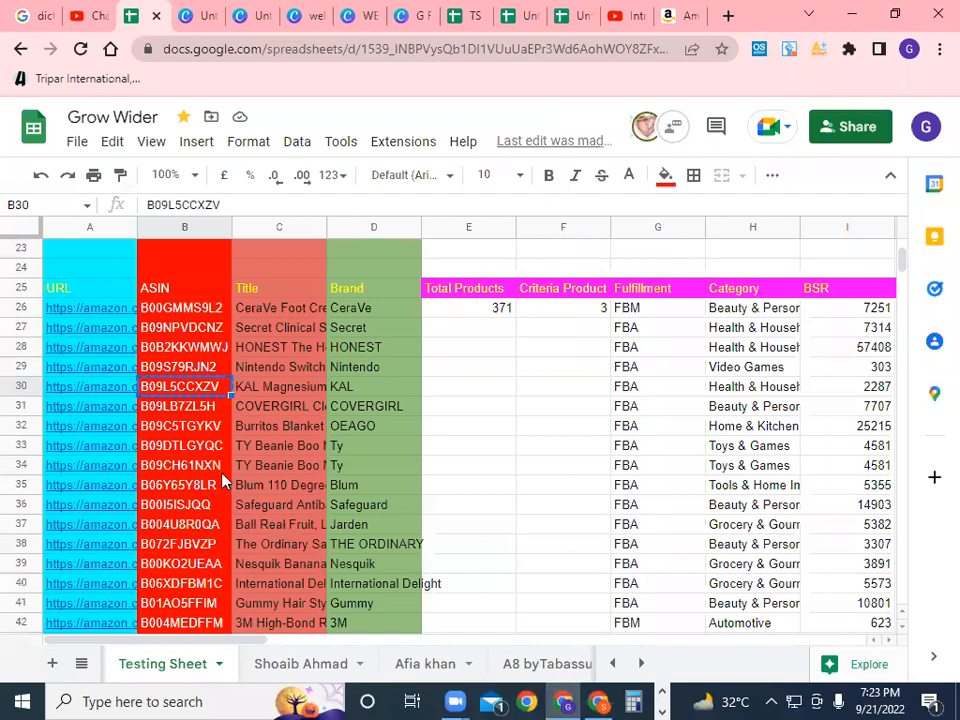
pyautogui.scroll(-8, 222, 482)
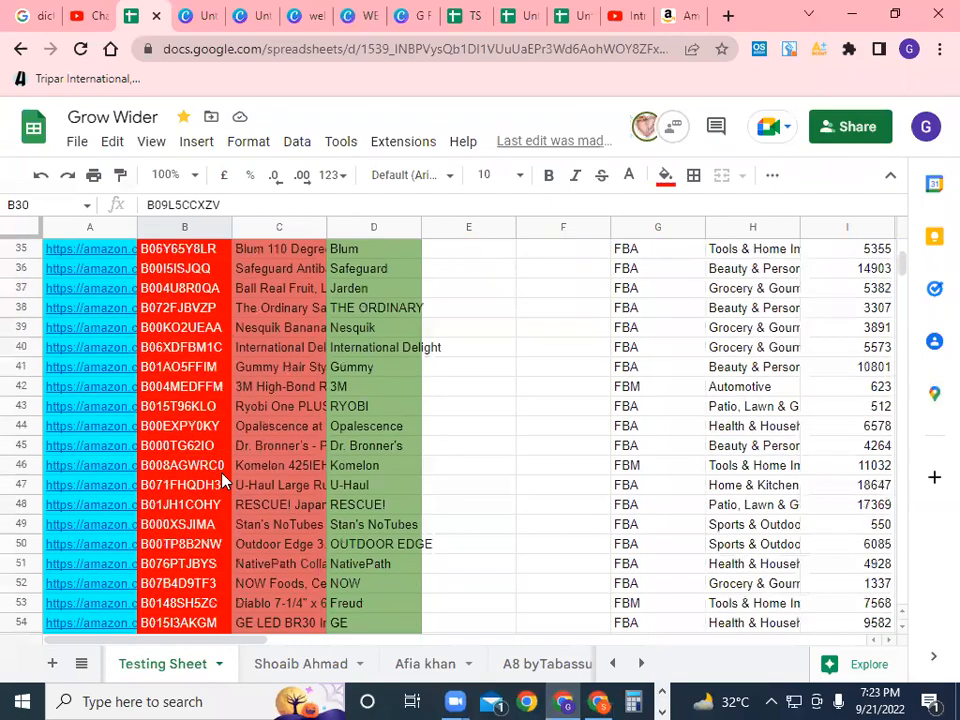
pyautogui.scroll(-17, 222, 482)
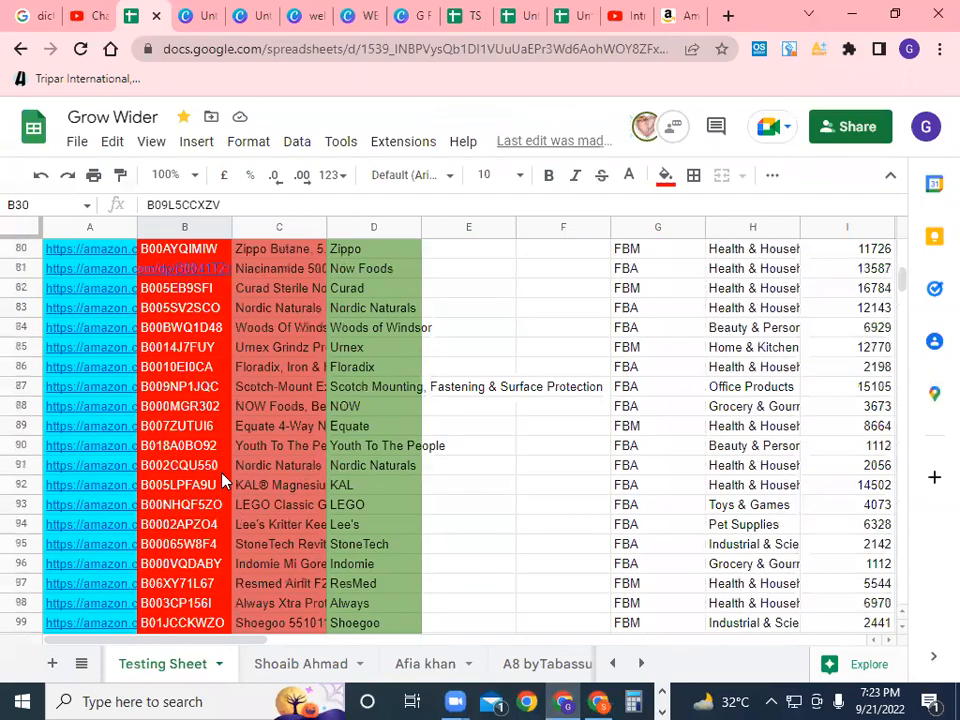
pyautogui.scroll(-18, 222, 482)
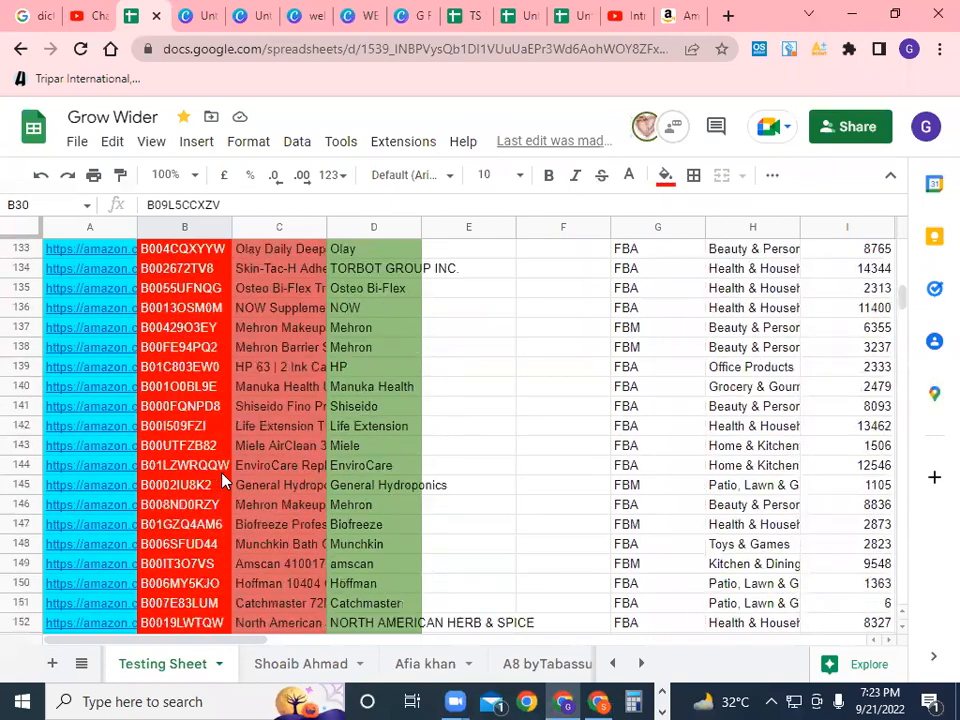
pyautogui.scroll(-17, 222, 482)
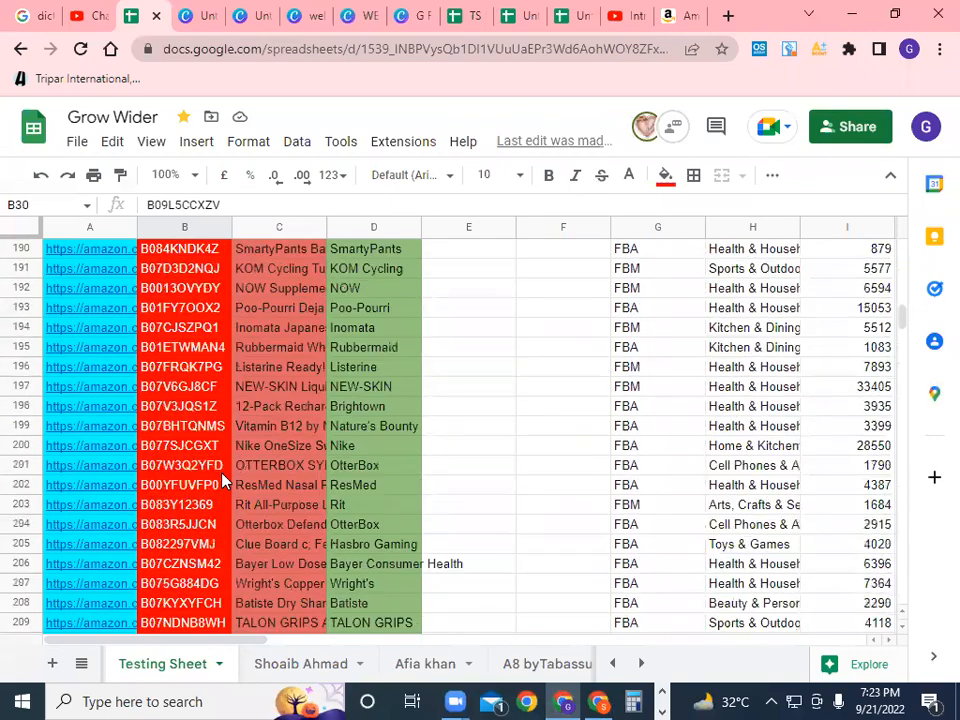
pyautogui.scroll(-5, 222, 482)
pyautogui.scroll(20, 222, 482)
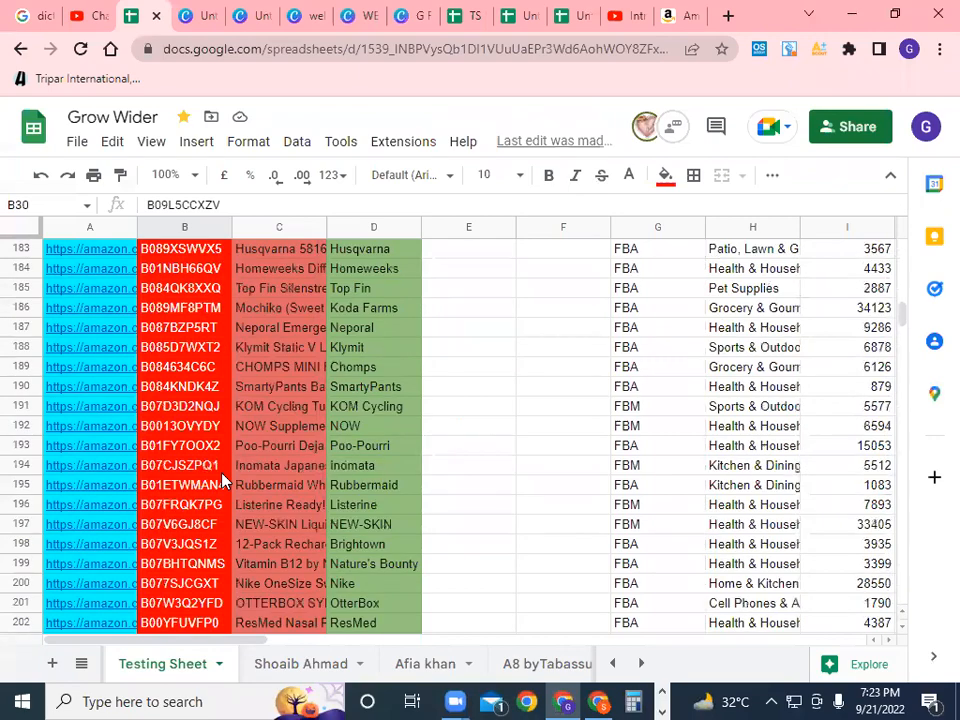
pyautogui.scroll(17, 222, 482)
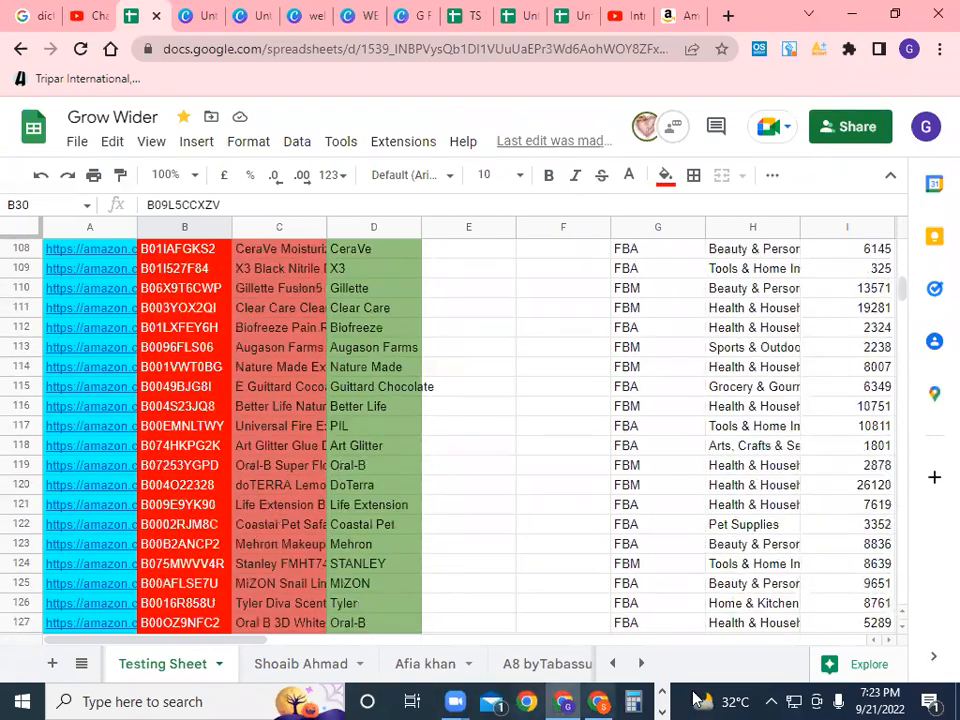
pyautogui.click(600, 700)
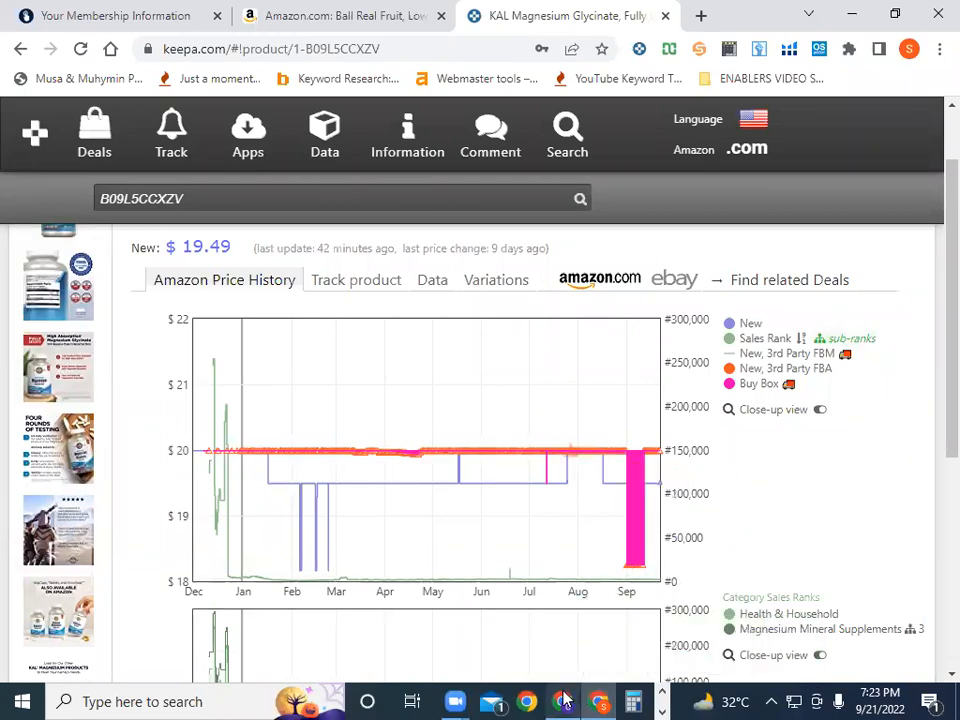
# Switch back to the Grow Wider spreadsheet window
pyautogui.click(563, 701)
# Open another team member's product sheet from the list of all sheets
pyautogui.click(82, 665)
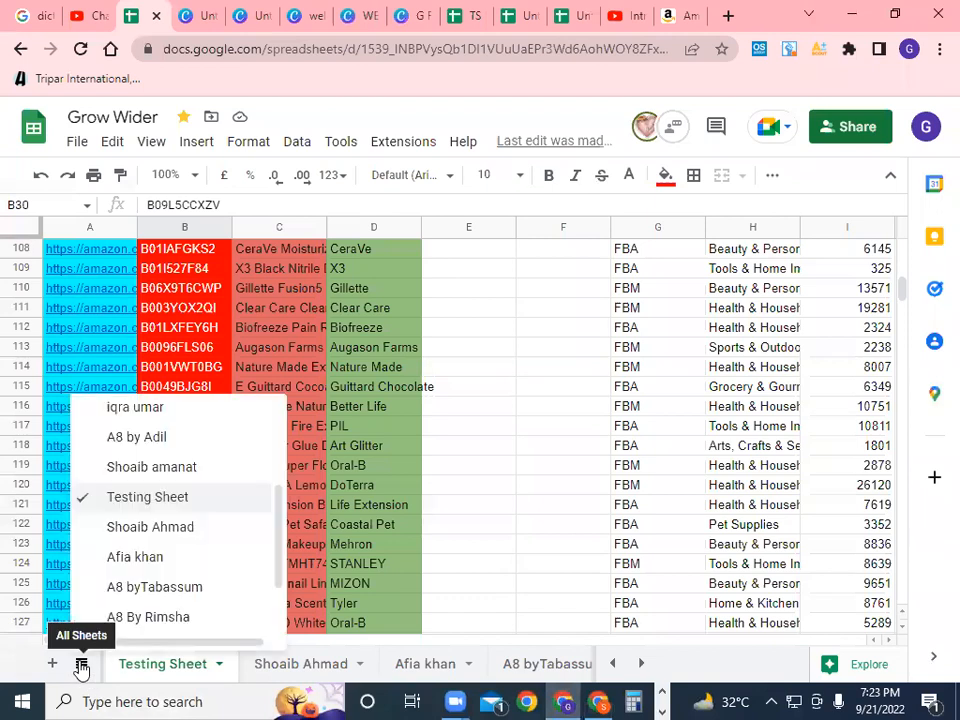
pyautogui.scroll(3, 180, 551)
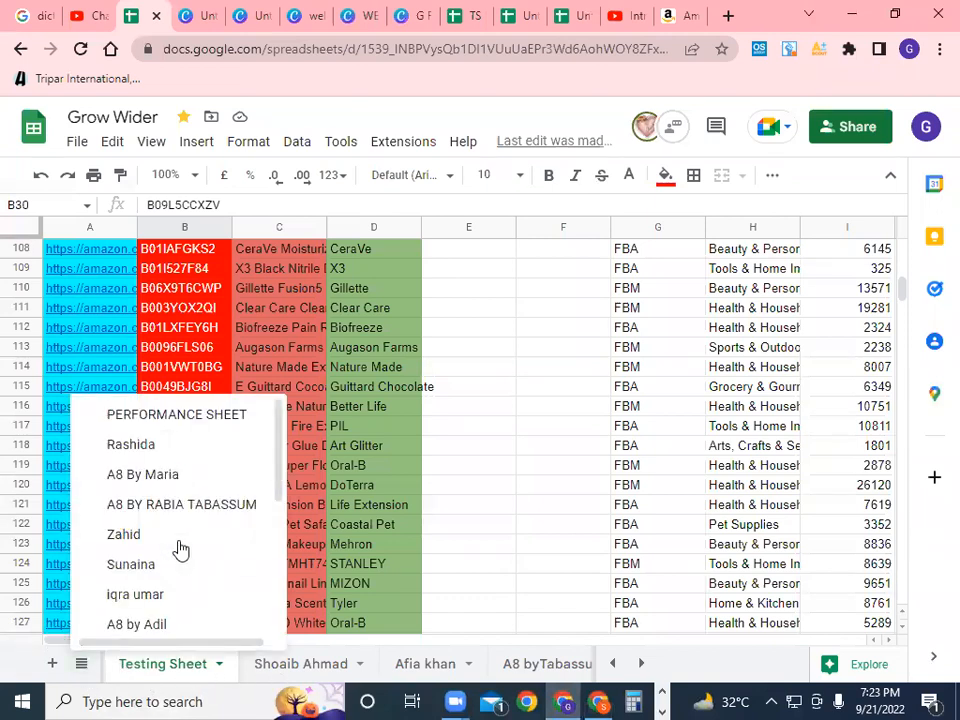
pyautogui.click(179, 450)
# Review that team member's product rows, then move on to the A8 By Maria sheet
pyautogui.scroll(-7, 221, 456)
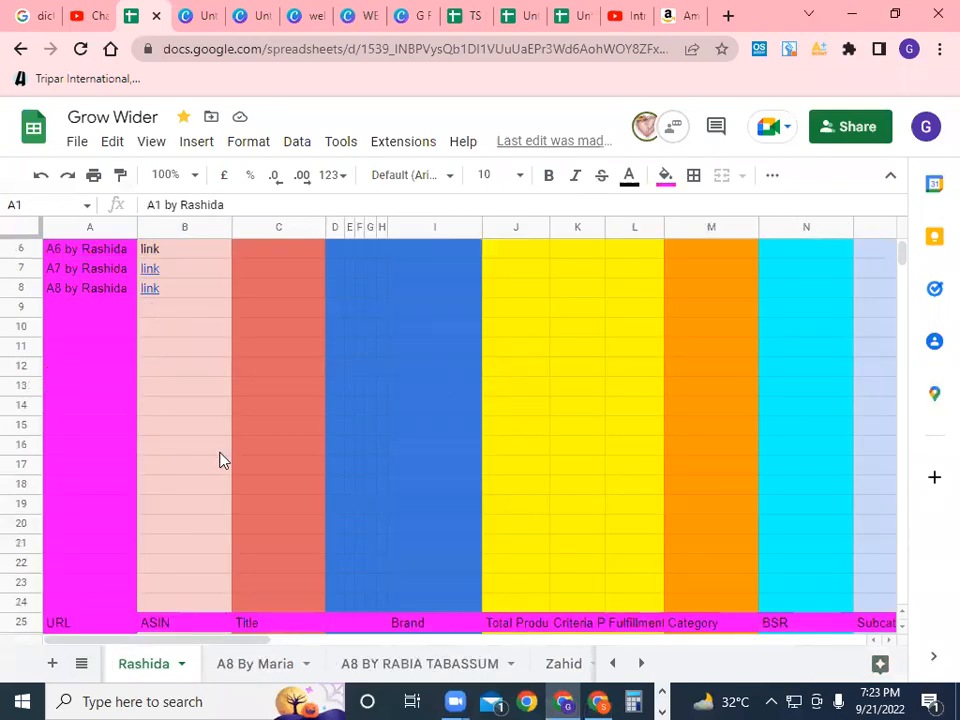
pyautogui.scroll(-3, 221, 456)
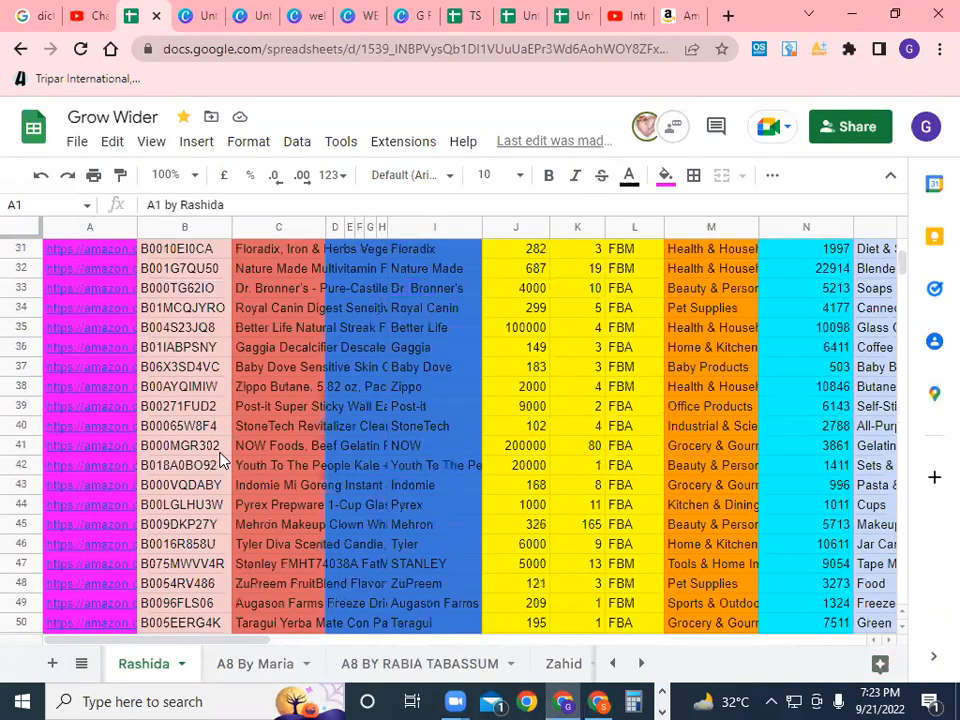
pyautogui.scroll(-14, 221, 456)
pyautogui.scroll(-10, 221, 456)
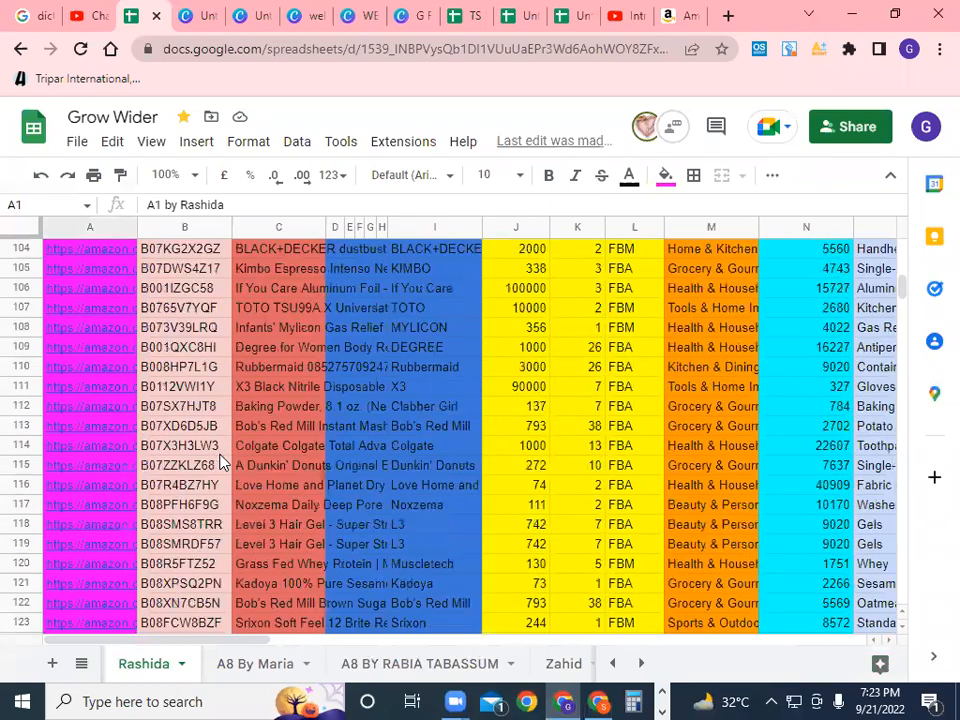
pyautogui.scroll(-6, 221, 462)
pyautogui.scroll(-20, 221, 462)
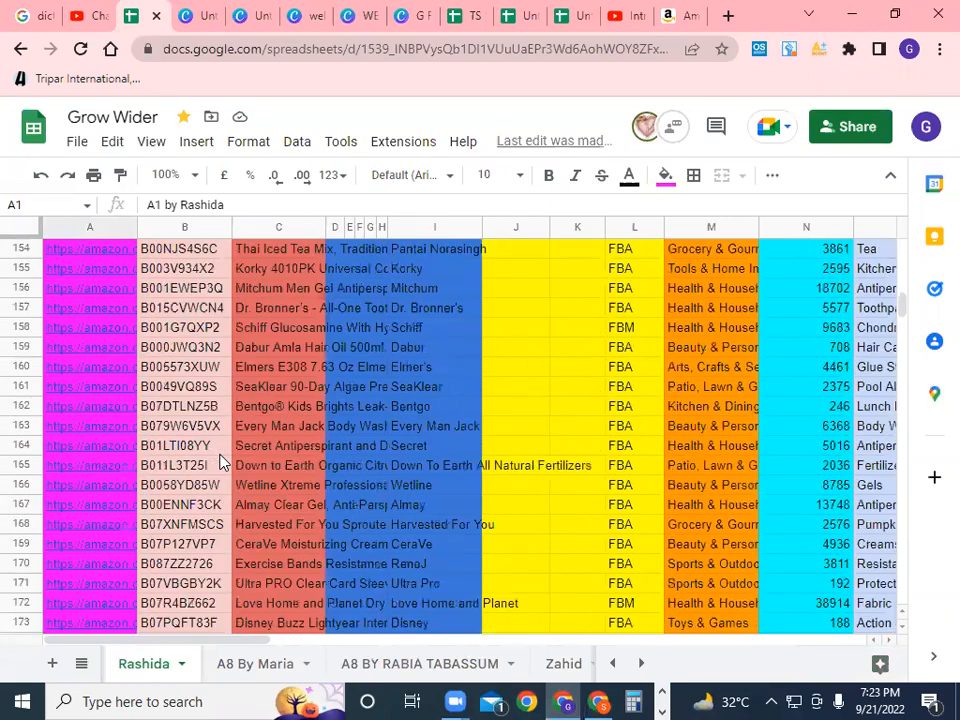
pyautogui.scroll(-11, 221, 462)
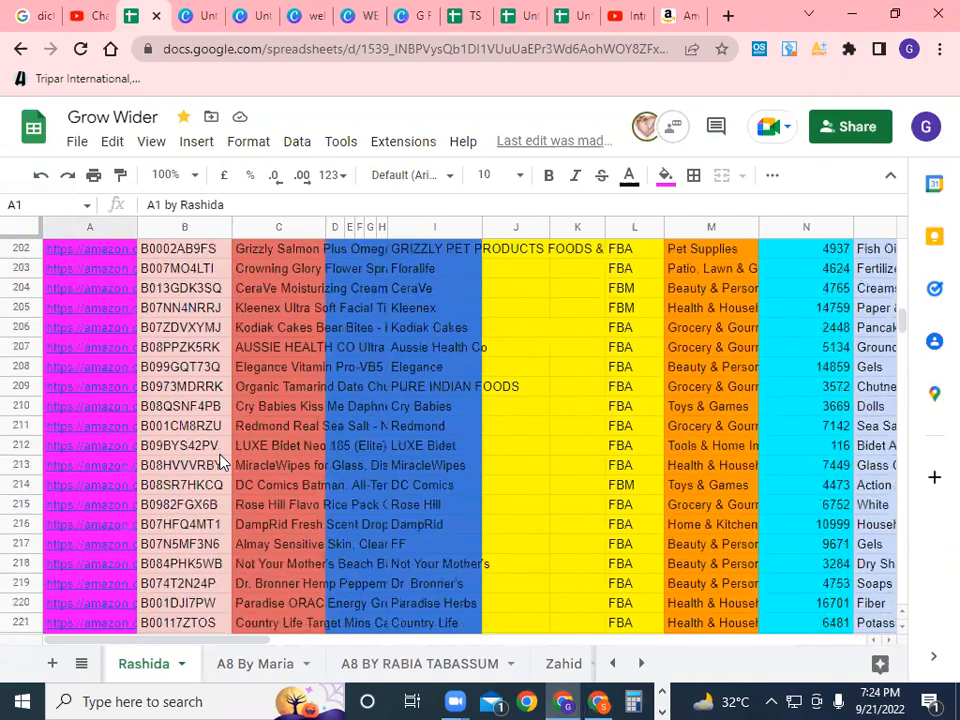
pyautogui.scroll(4, 221, 462)
pyautogui.scroll(7, 221, 462)
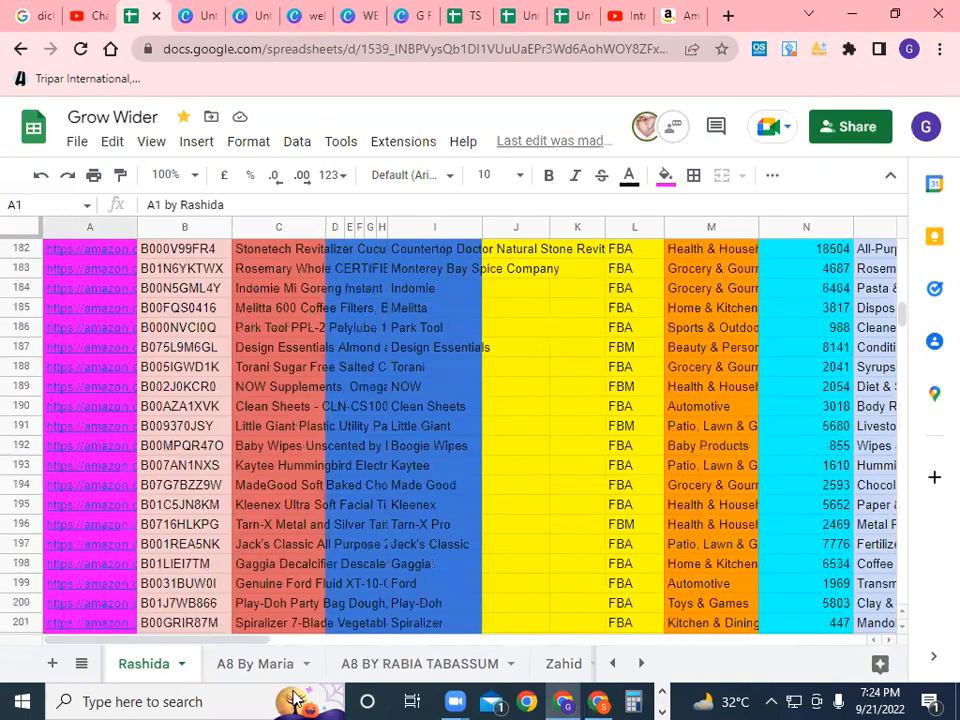
pyautogui.click(262, 666)
pyautogui.scroll(-7, 287, 582)
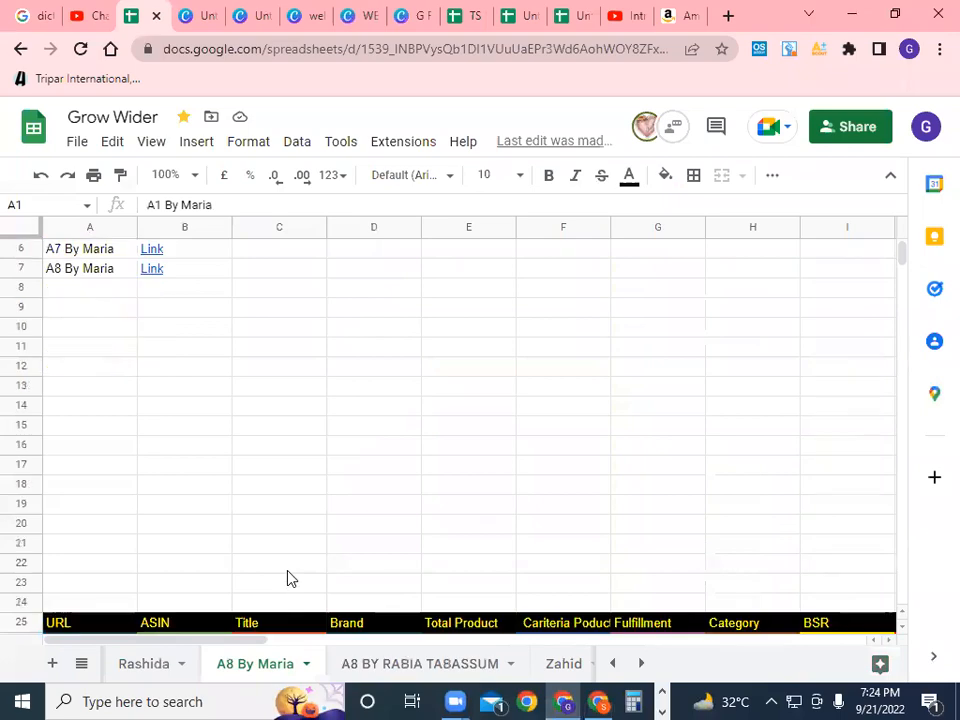
pyautogui.scroll(-8, 287, 578)
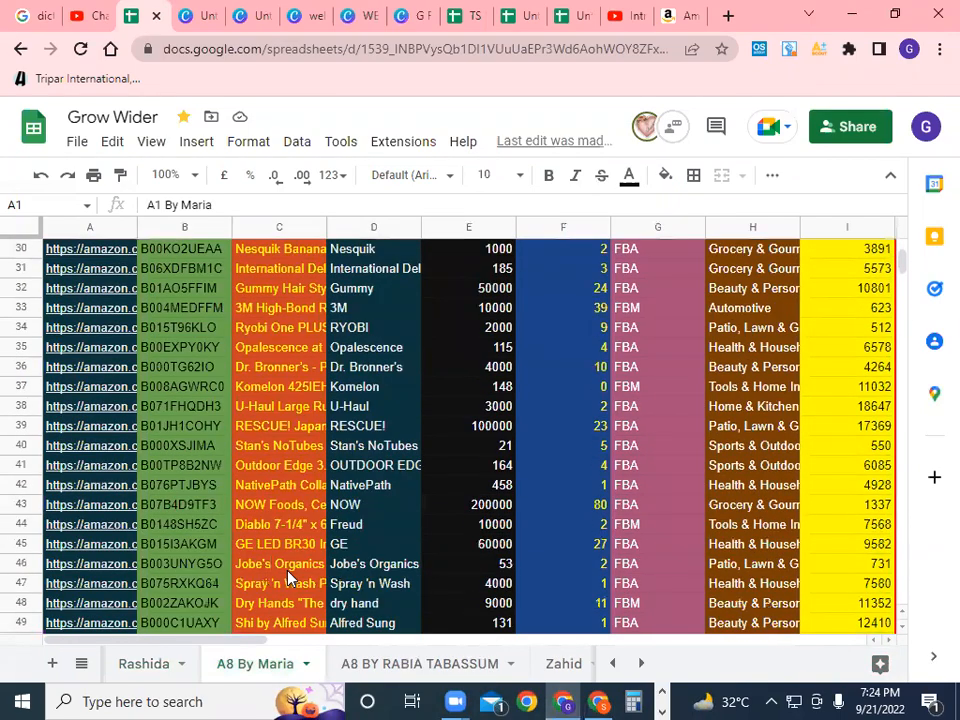
pyautogui.scroll(-10, 287, 578)
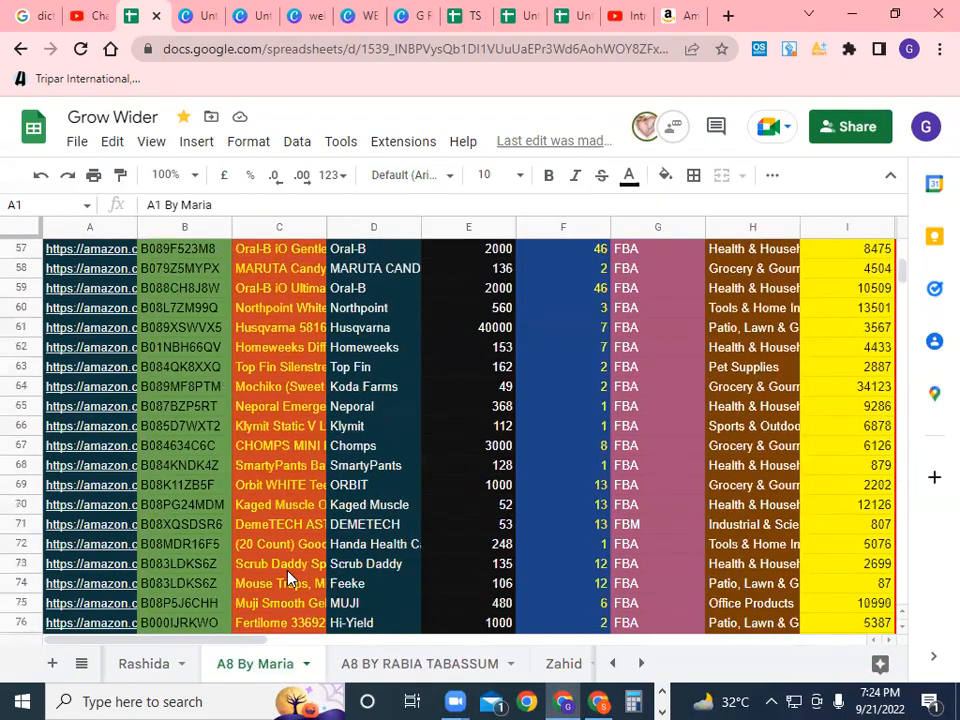
pyautogui.scroll(-14, 287, 578)
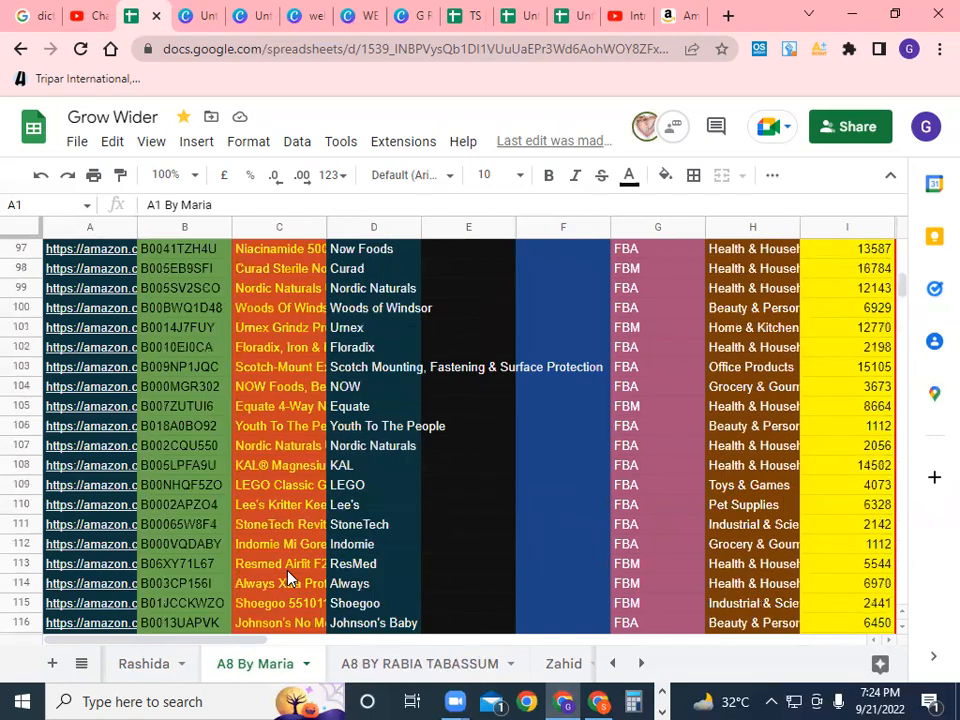
pyautogui.scroll(-14, 287, 578)
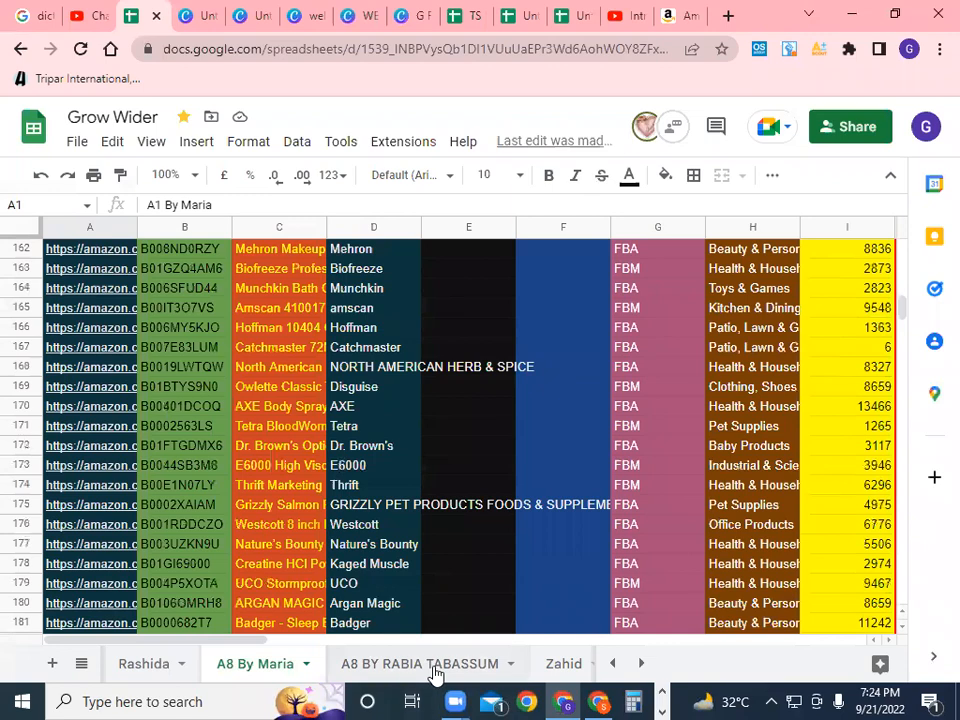
pyautogui.click(425, 664)
# Scroll to the final rows of this trainee's product list, then open the Zahid sheet
pyautogui.scroll(-13, 352, 598)
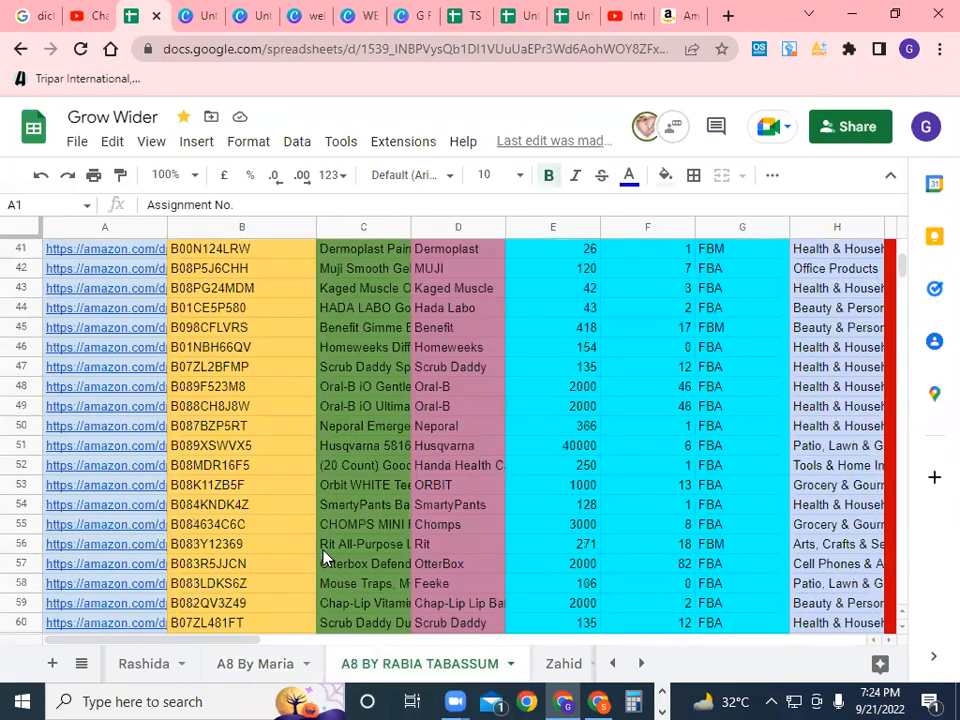
pyautogui.scroll(-9, 322, 573)
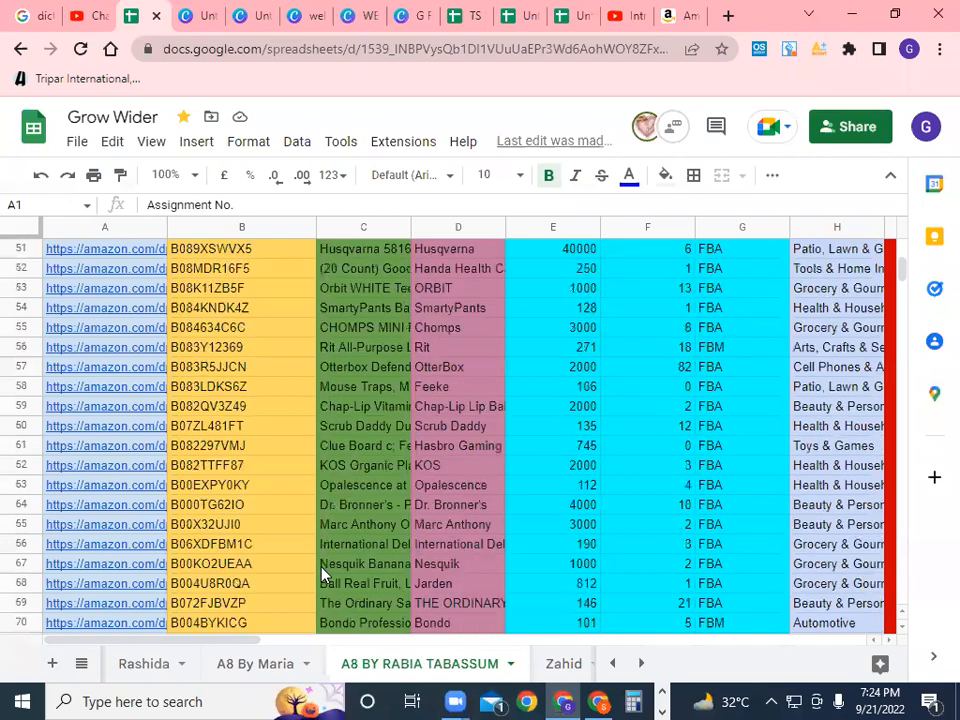
pyautogui.scroll(-13, 322, 573)
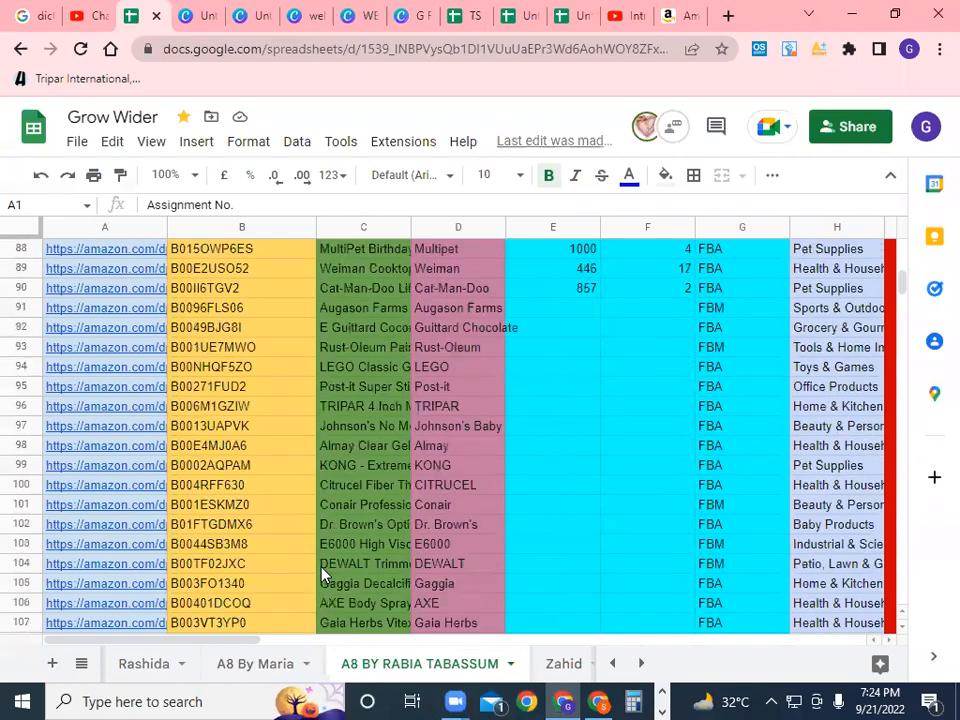
pyautogui.scroll(-14, 322, 573)
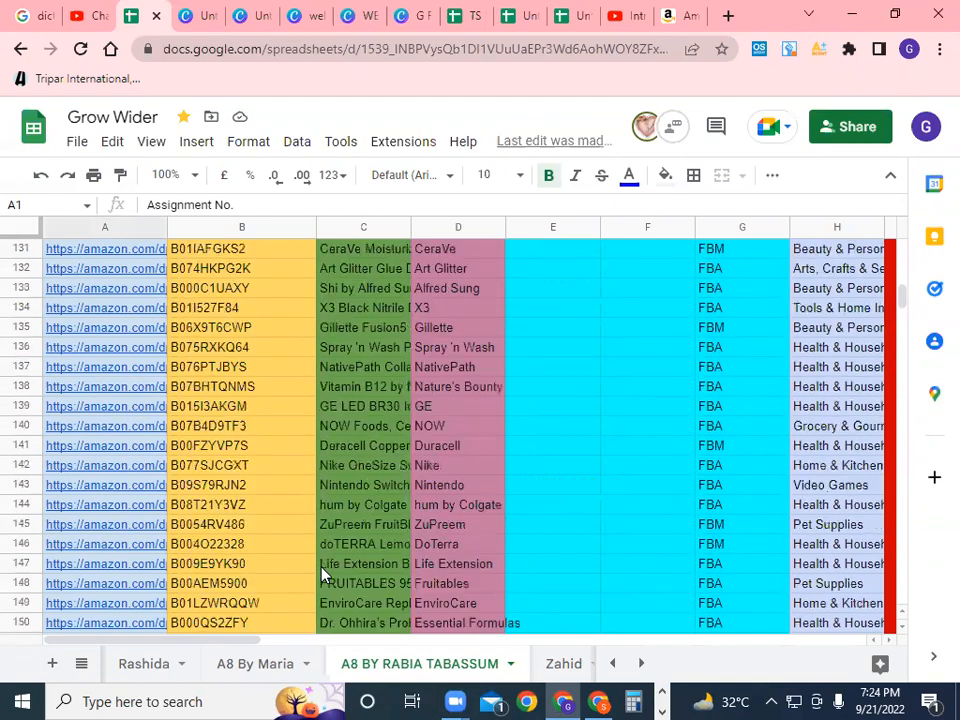
pyautogui.scroll(-13, 322, 573)
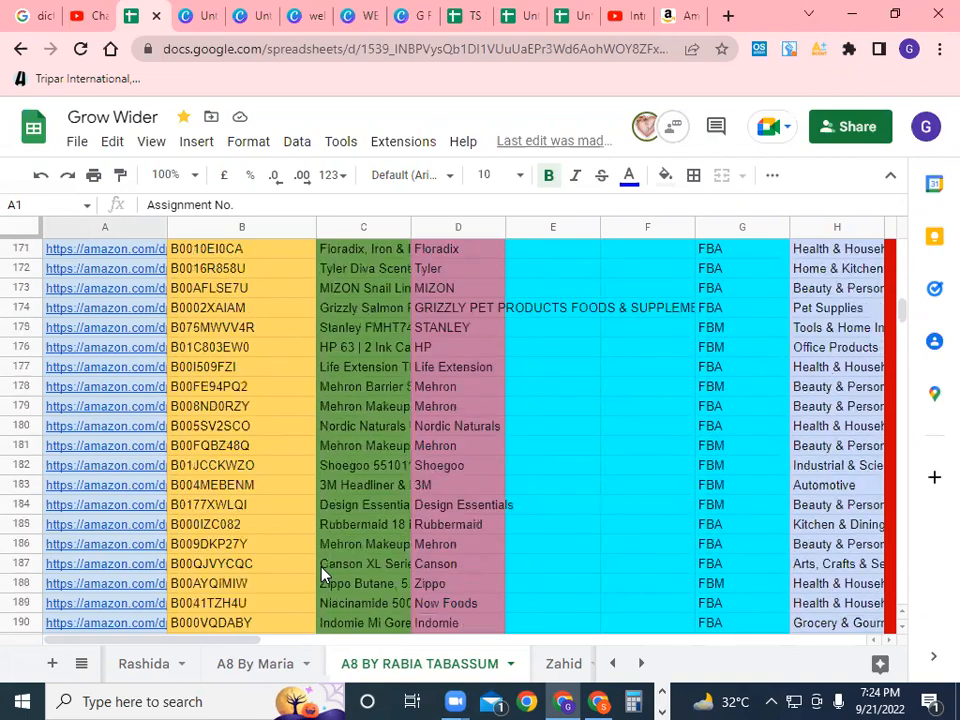
pyautogui.scroll(-11, 322, 573)
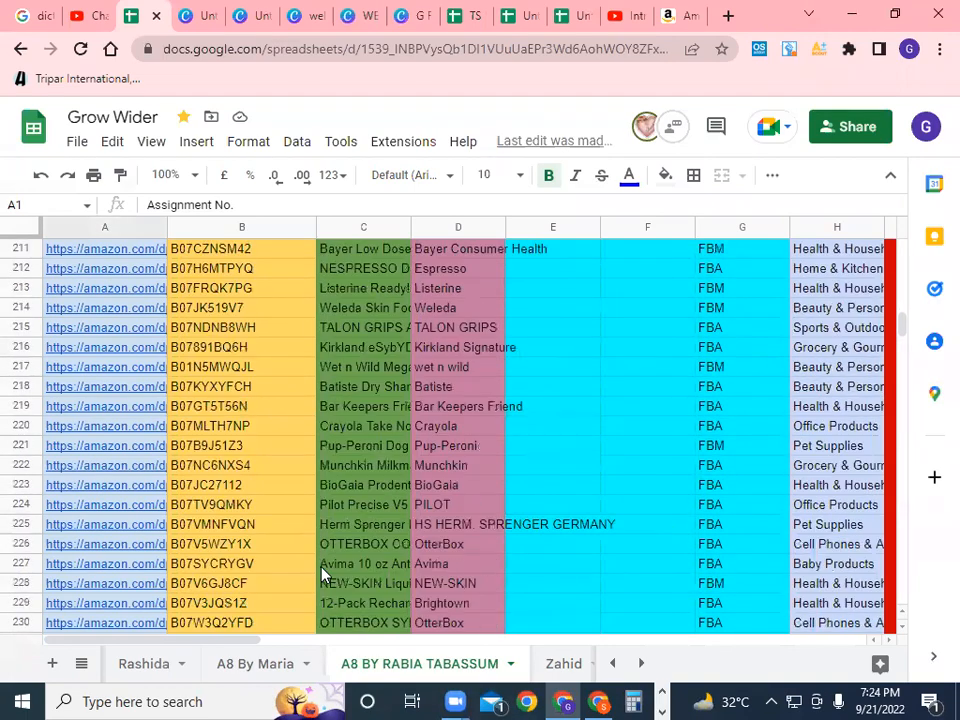
pyautogui.scroll(3, 322, 573)
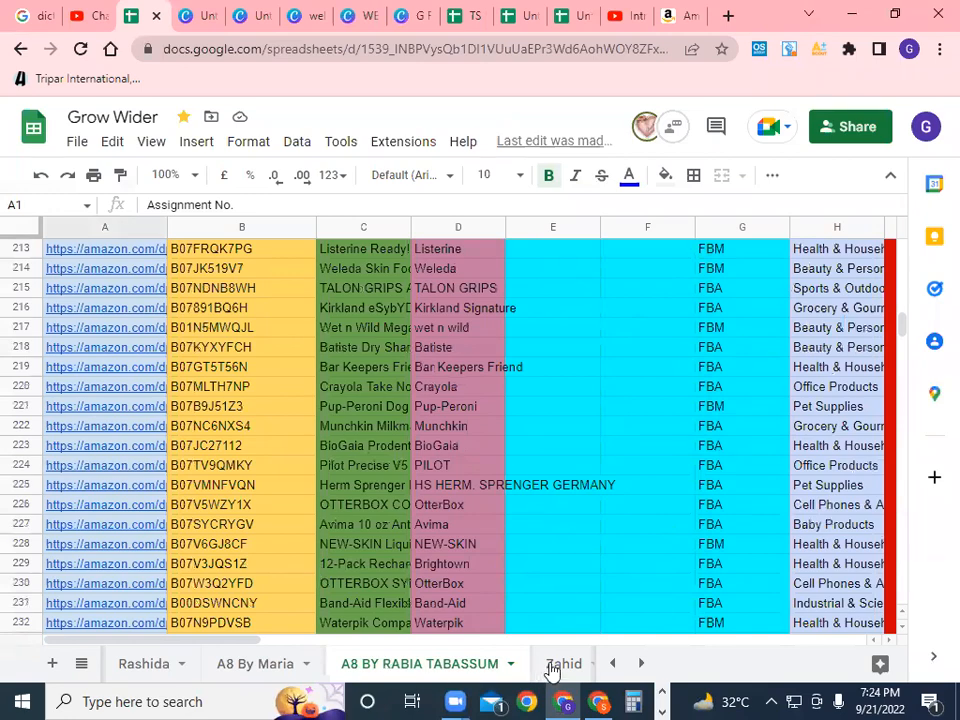
pyautogui.click(560, 664)
# Scroll down the Zahid sheet's product table past row 100 and back up
pyautogui.scroll(-7, 341, 560)
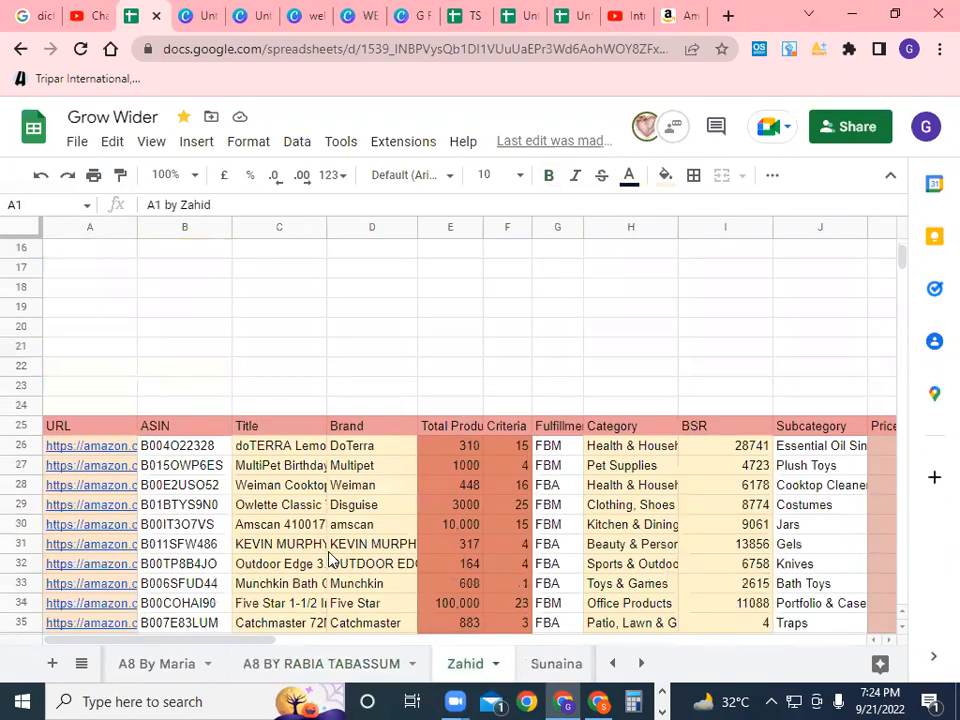
pyautogui.scroll(-6, 330, 558)
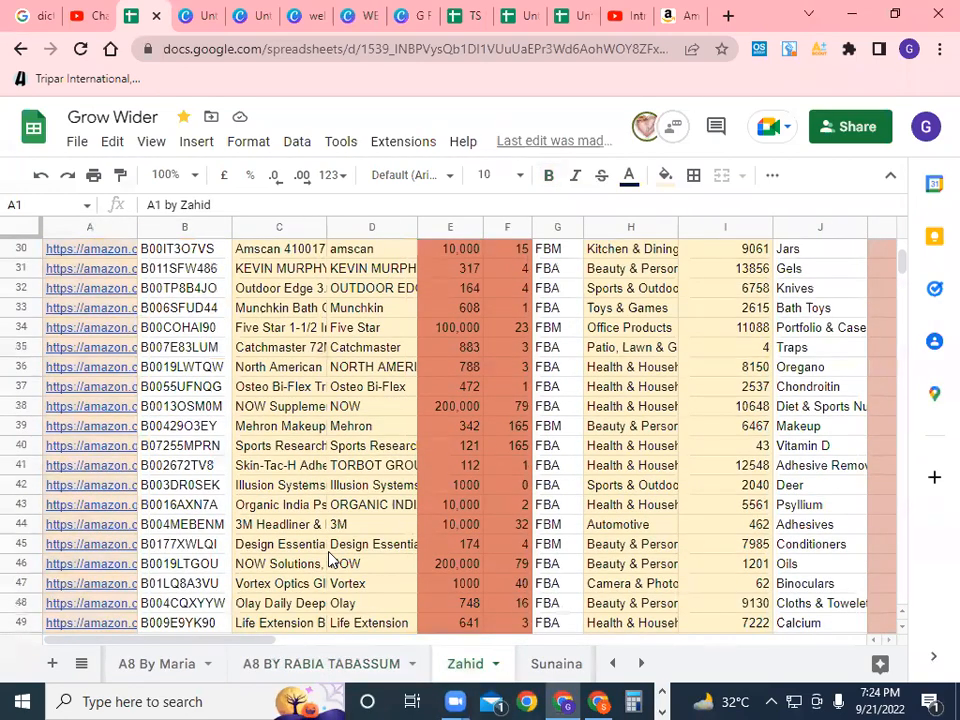
pyautogui.scroll(-13, 330, 558)
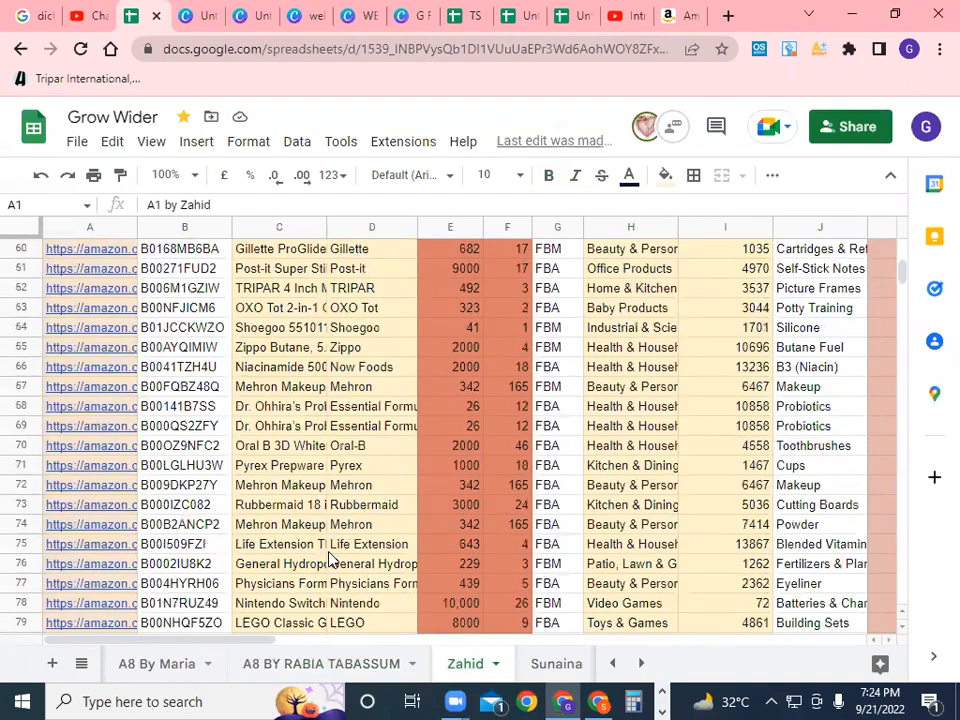
pyautogui.scroll(-12, 330, 558)
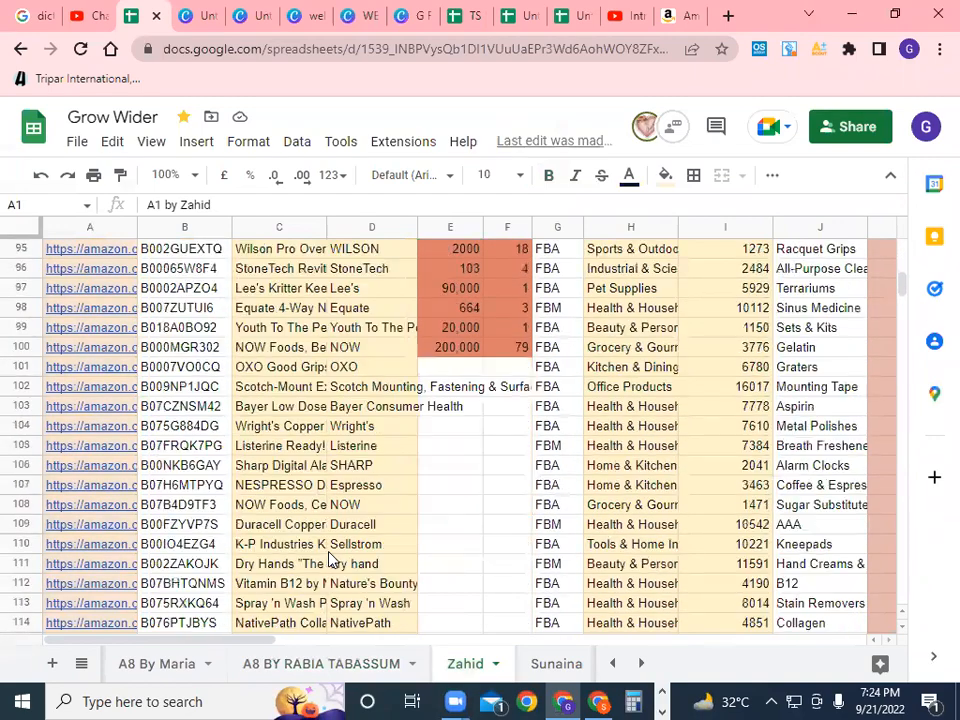
pyautogui.scroll(-11, 330, 558)
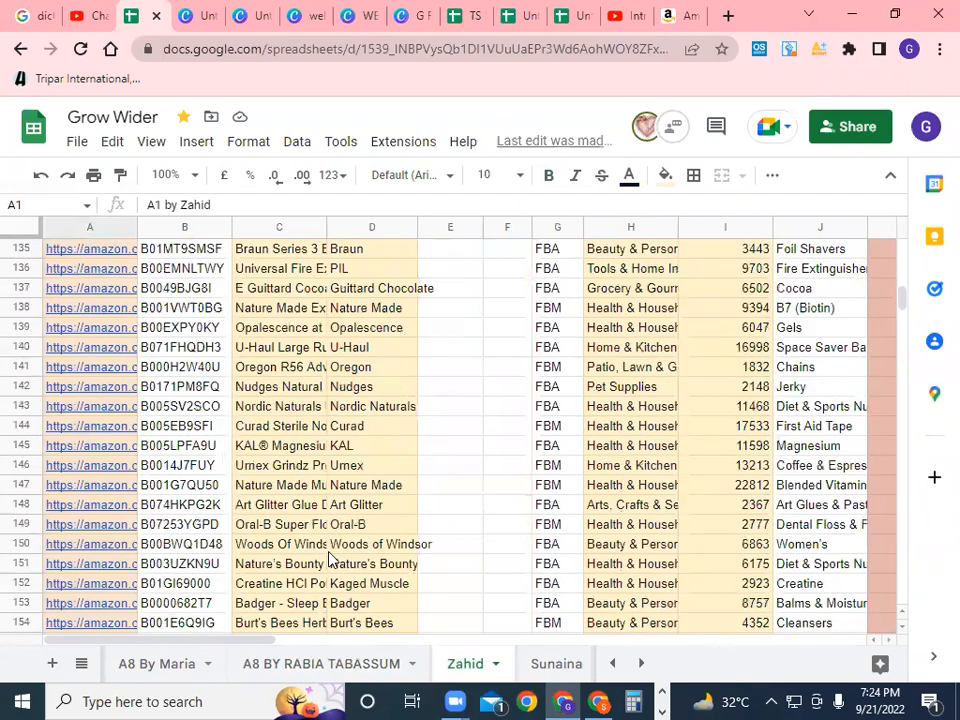
pyautogui.scroll(-12, 330, 558)
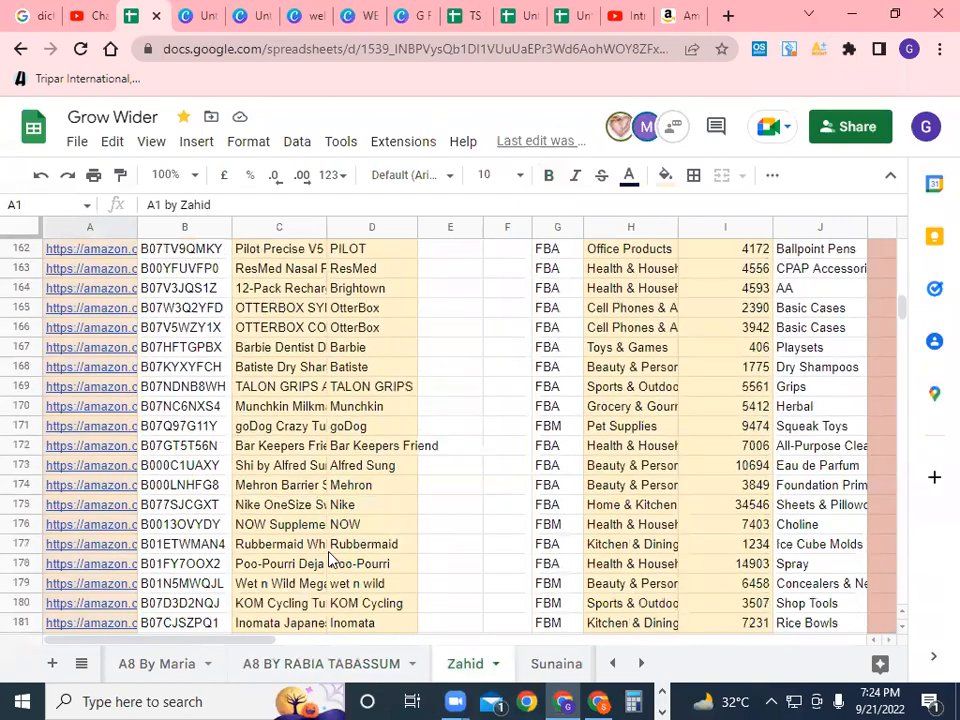
pyautogui.scroll(-10, 330, 558)
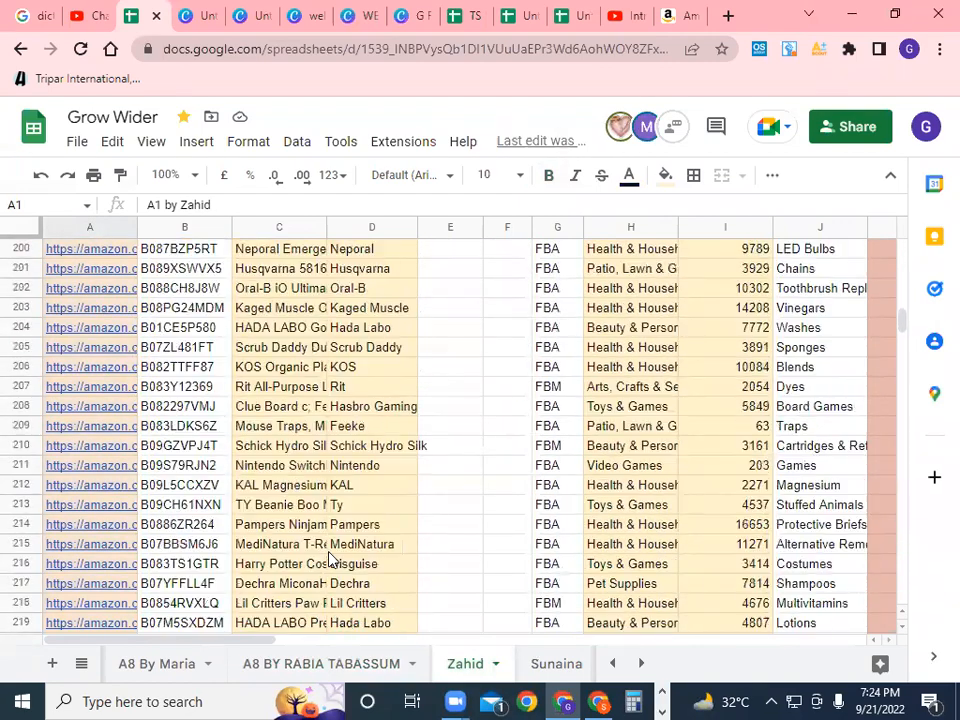
pyautogui.scroll(13, 330, 558)
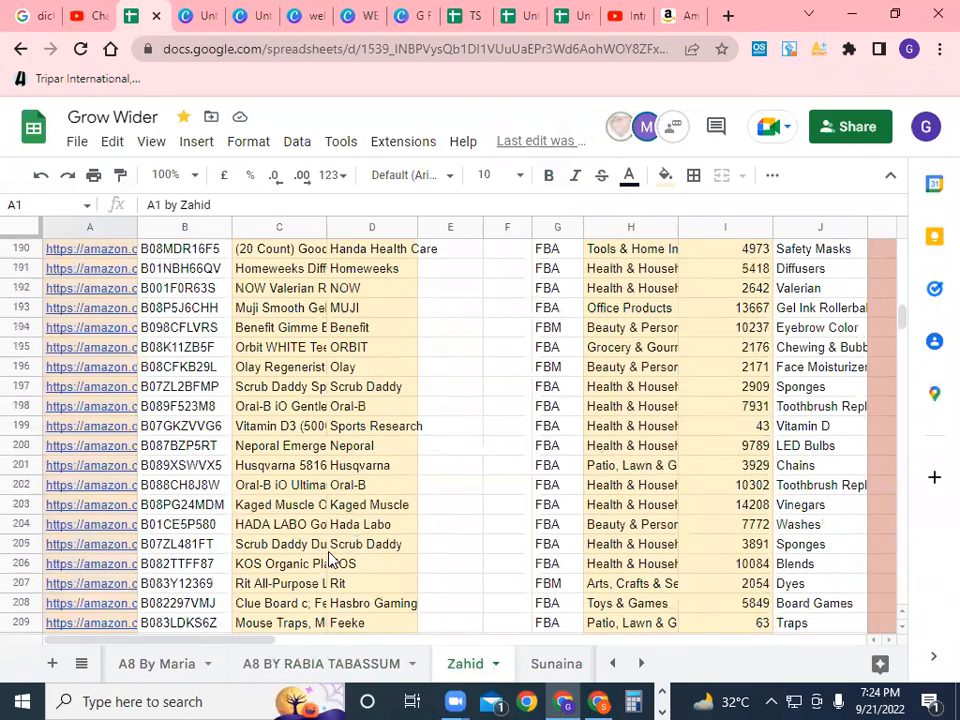
pyautogui.scroll(17, 330, 558)
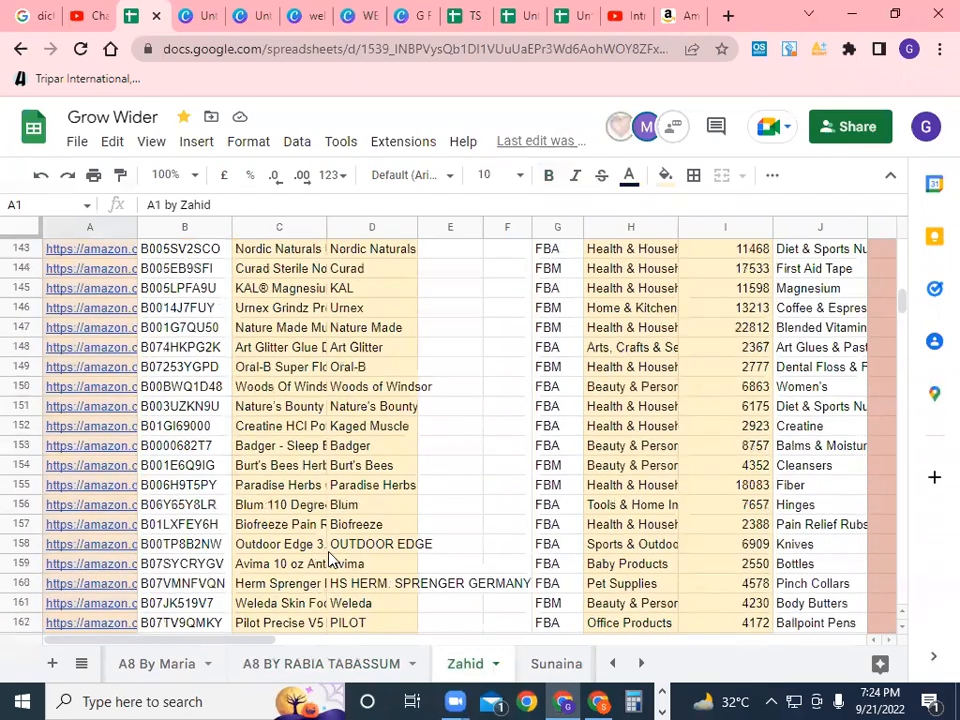
pyautogui.scroll(2, 330, 558)
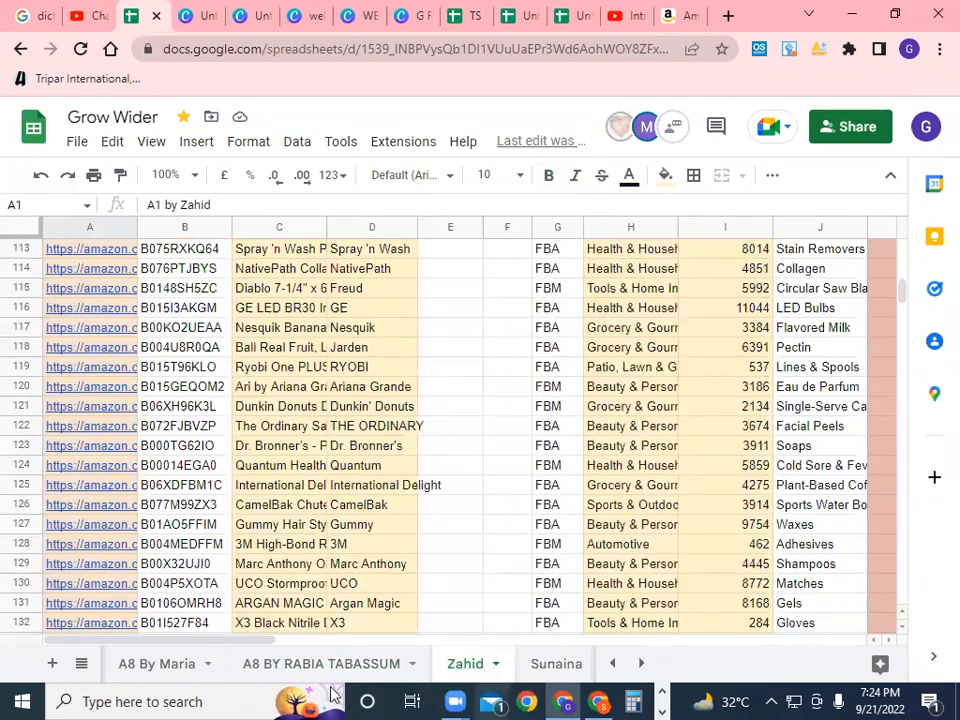
pyautogui.click(80, 666)
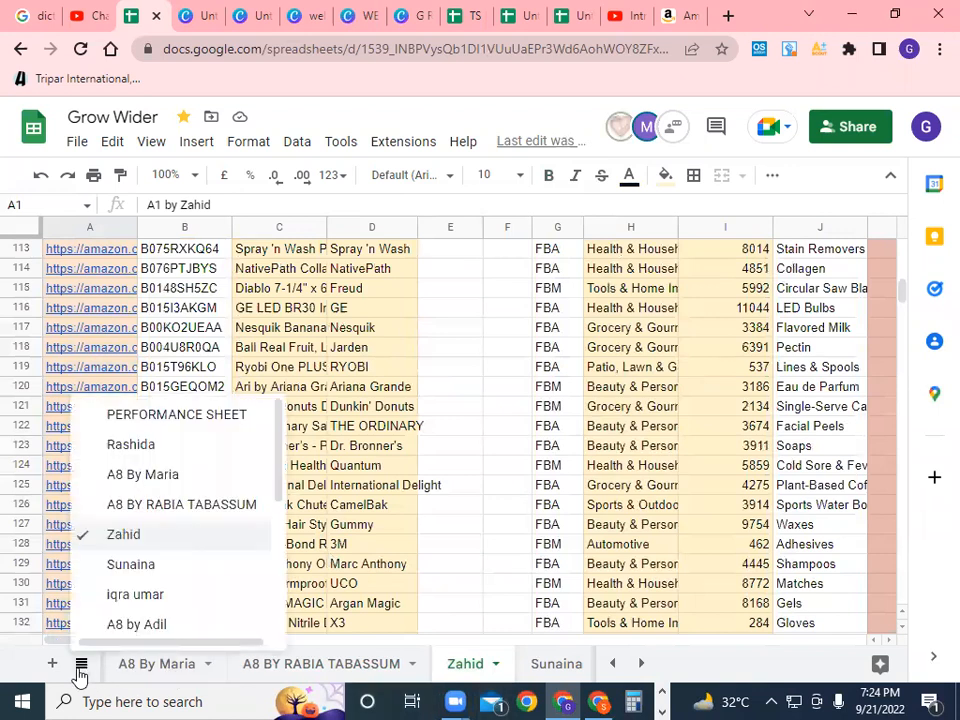
pyautogui.scroll(-1, 204, 579)
pyautogui.click(197, 566)
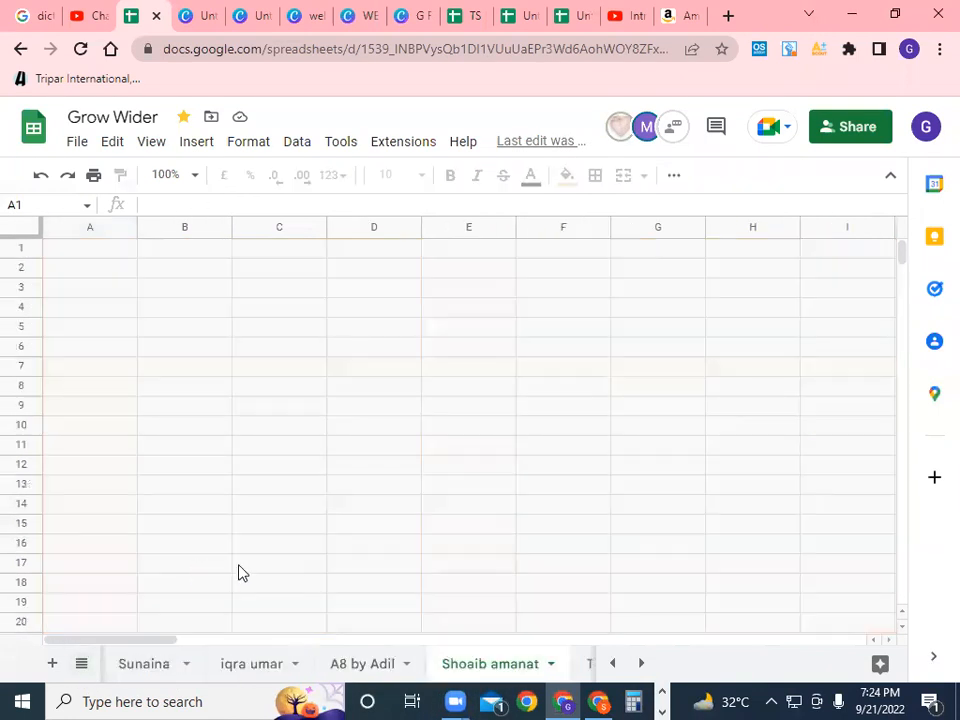
pyautogui.scroll(-5, 335, 565)
pyautogui.scroll(-10, 336, 565)
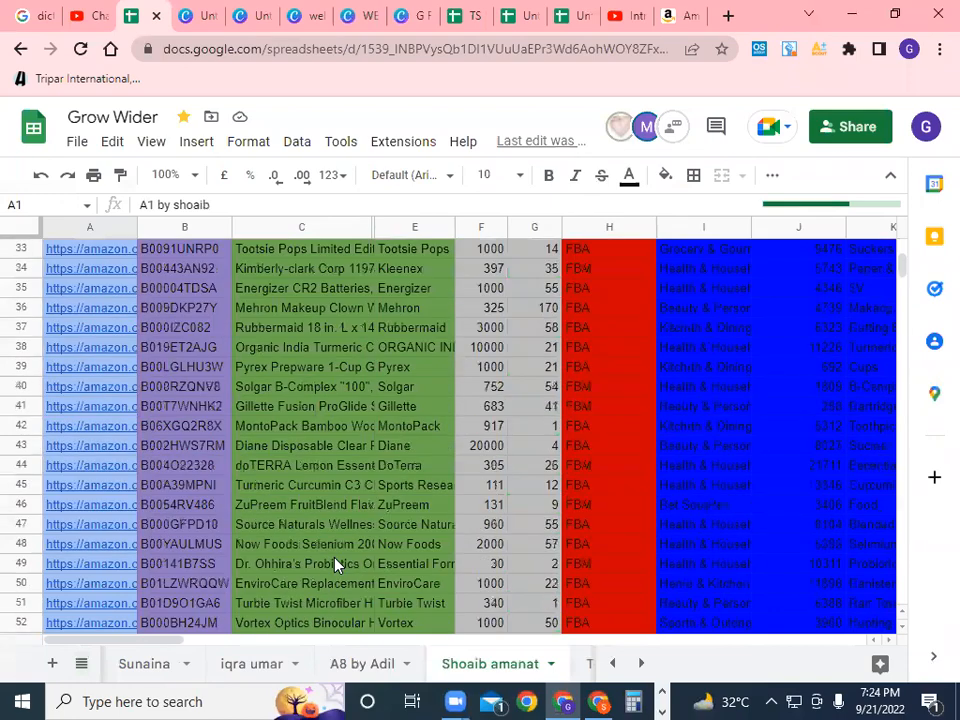
pyautogui.scroll(-14, 335, 565)
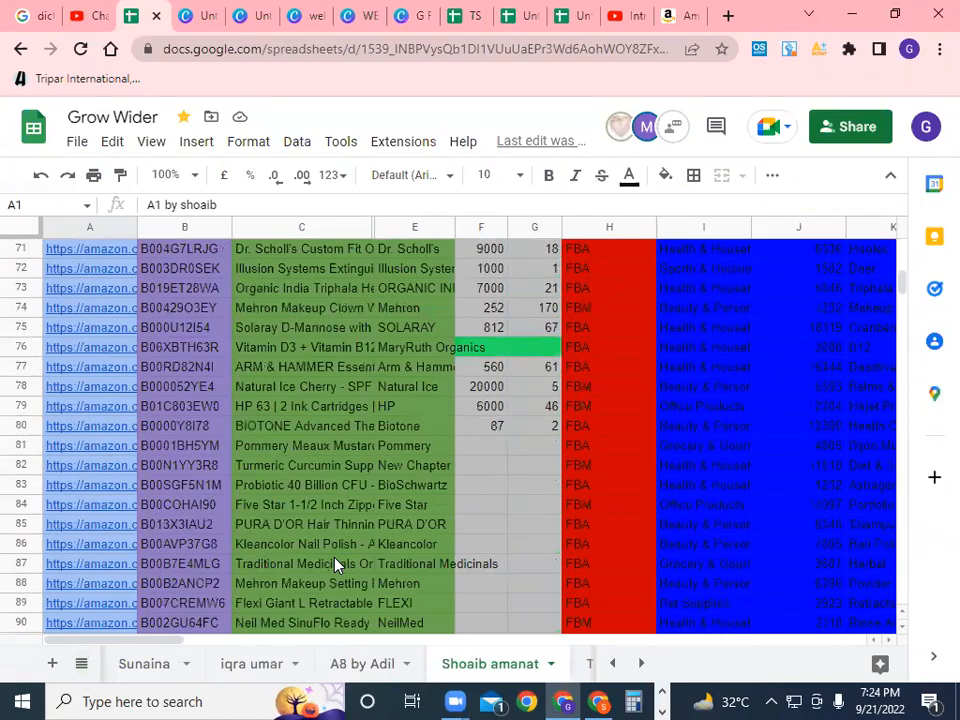
pyautogui.scroll(-13, 335, 565)
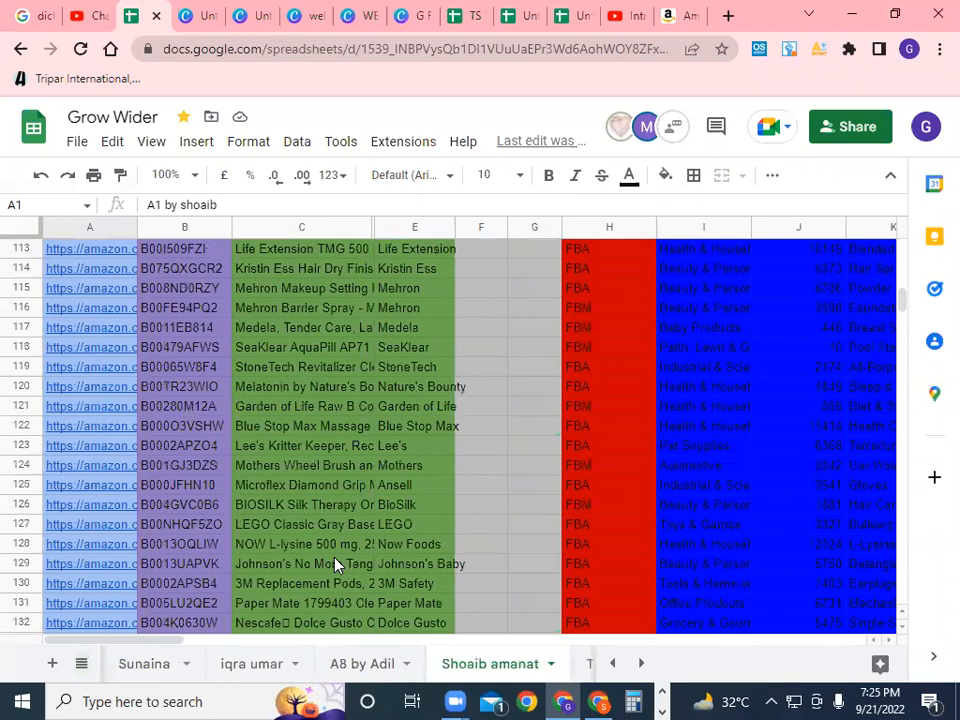
pyautogui.scroll(-15, 335, 565)
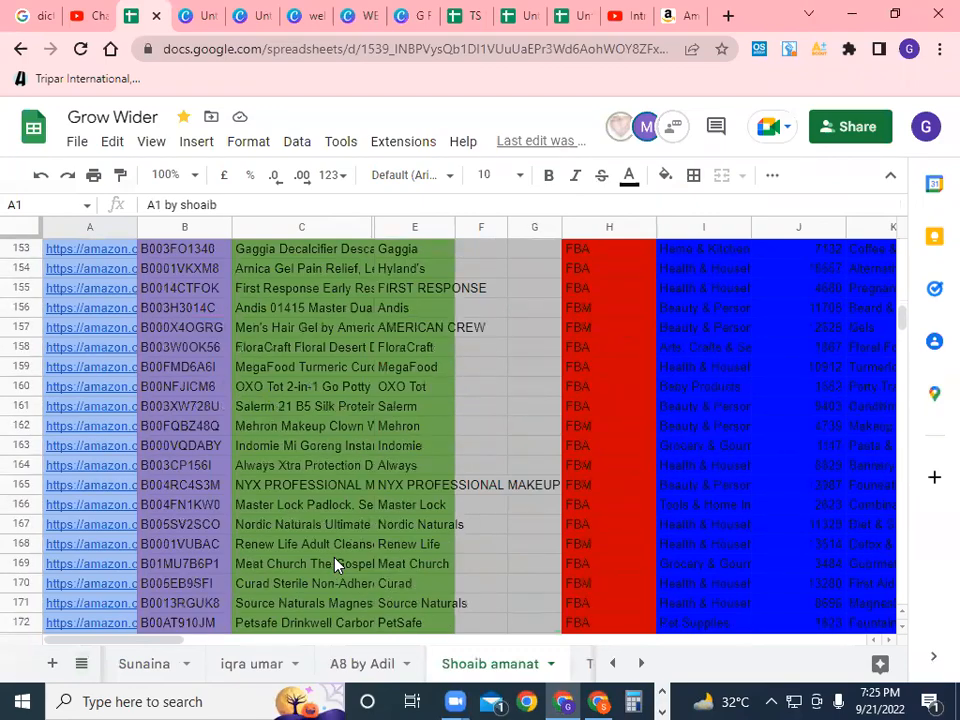
pyautogui.scroll(-12, 335, 565)
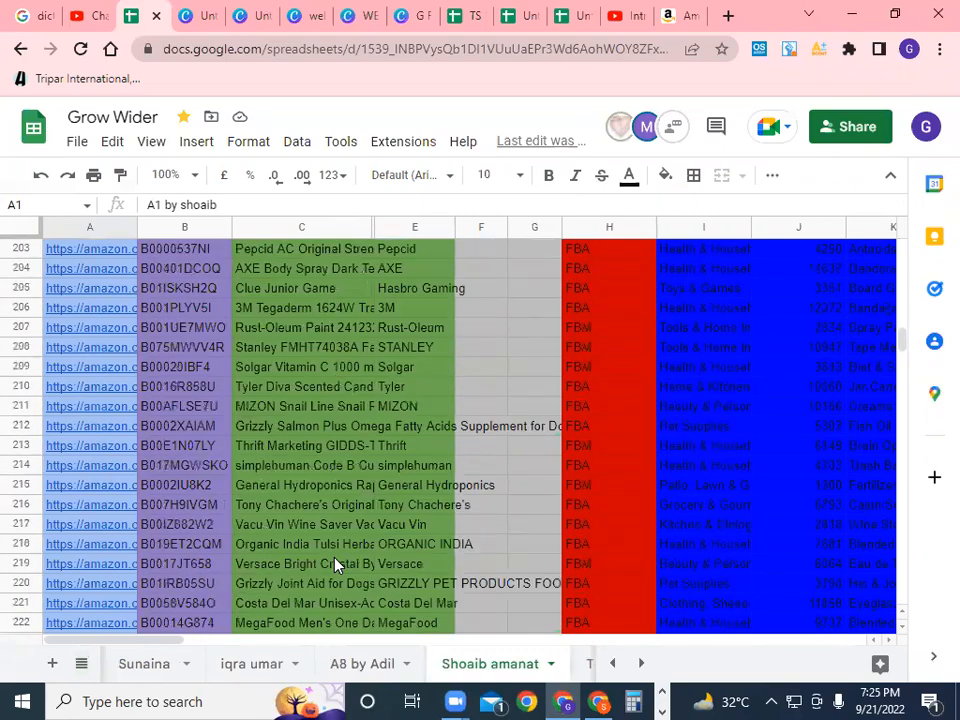
pyautogui.scroll(13, 335, 565)
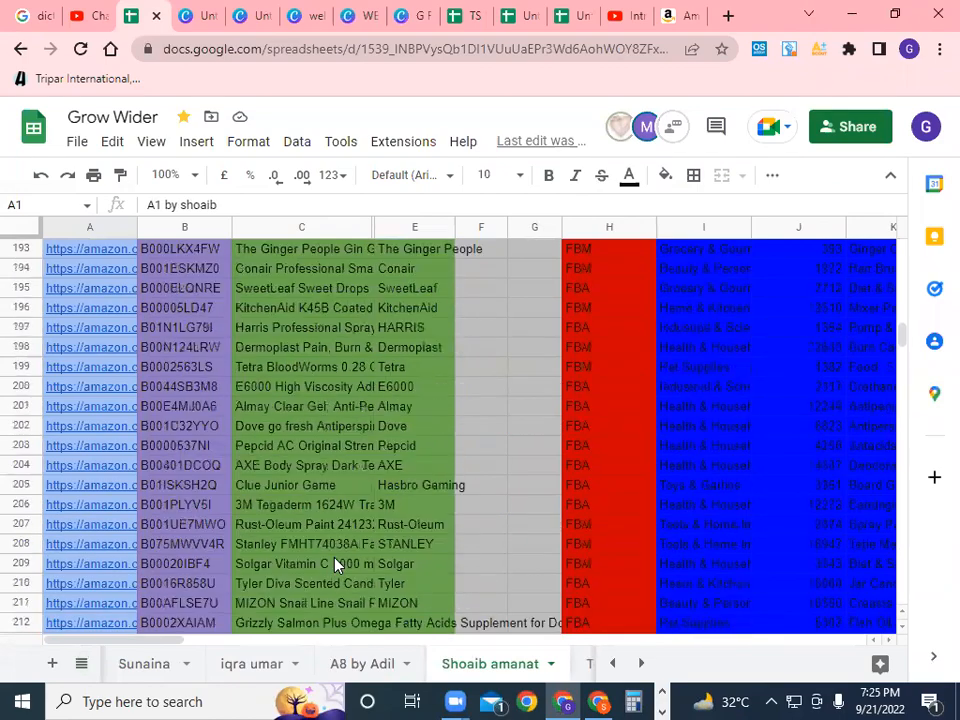
pyautogui.scroll(18, 335, 565)
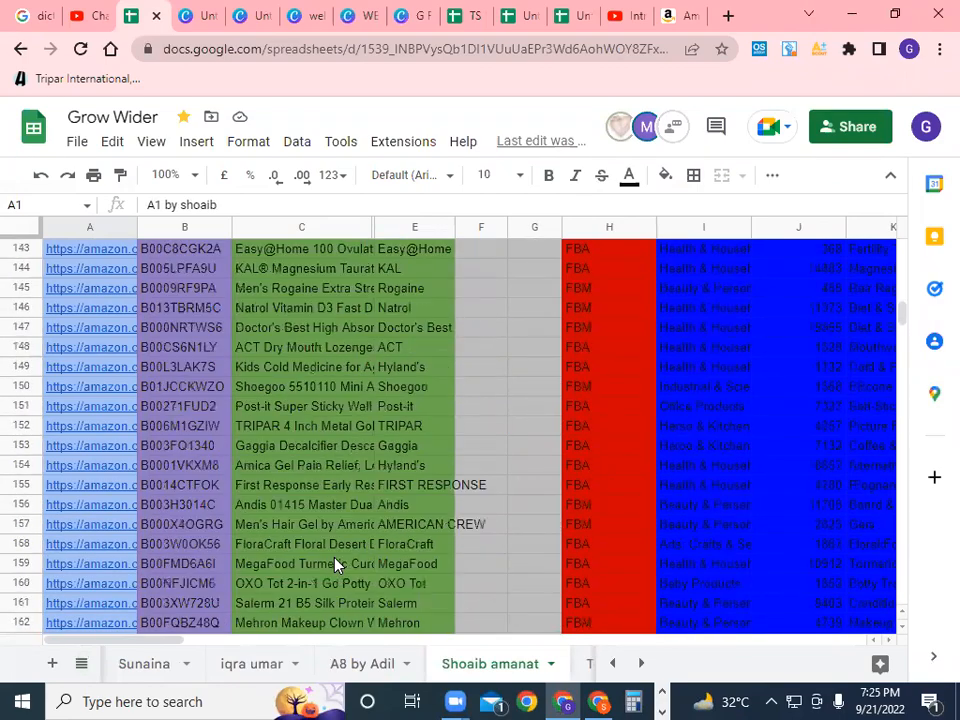
pyautogui.scroll(18, 335, 565)
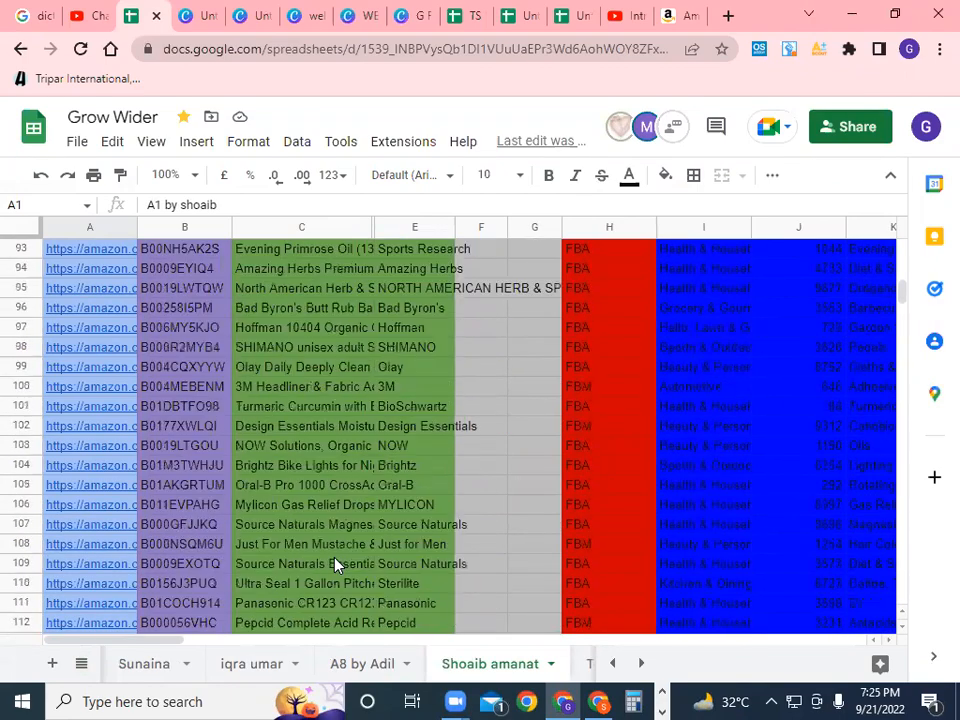
pyautogui.scroll(14, 335, 565)
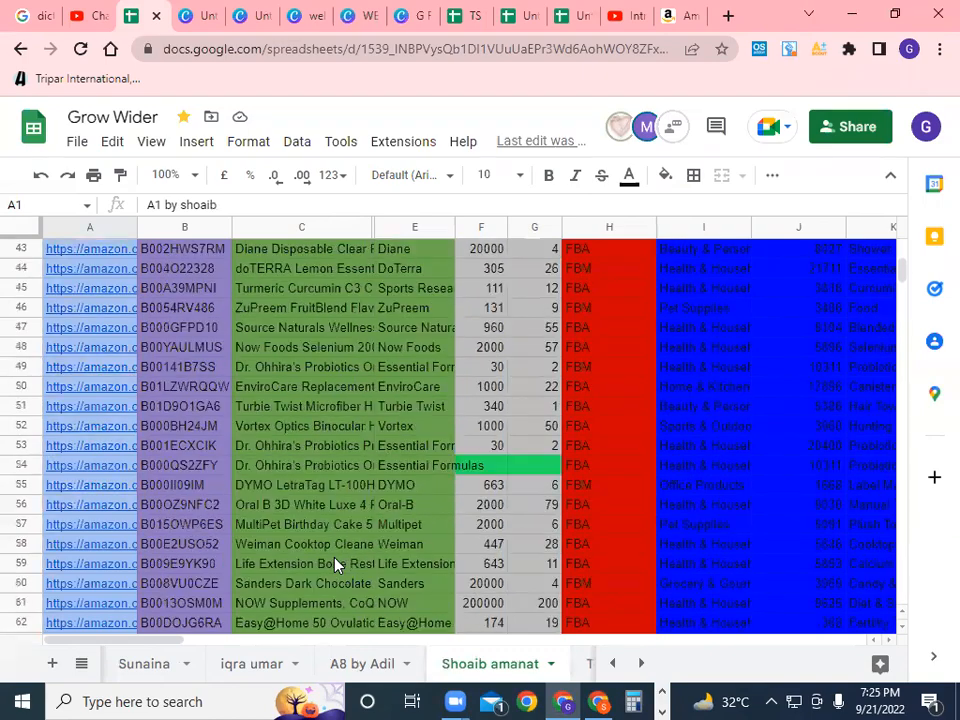
pyautogui.scroll(-4, 335, 565)
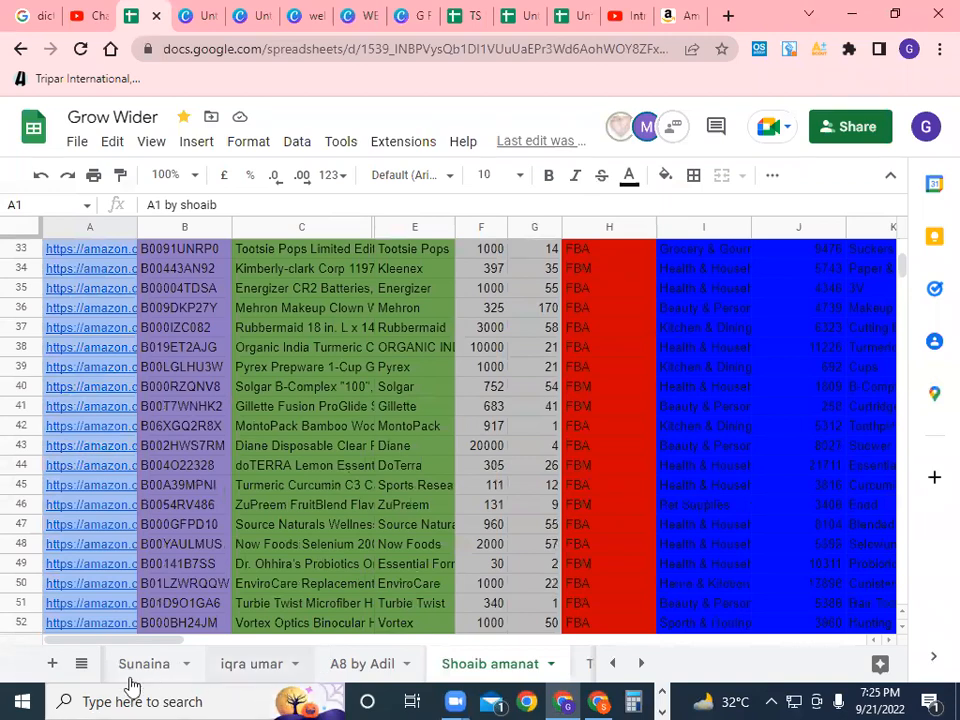
pyautogui.click(82, 668)
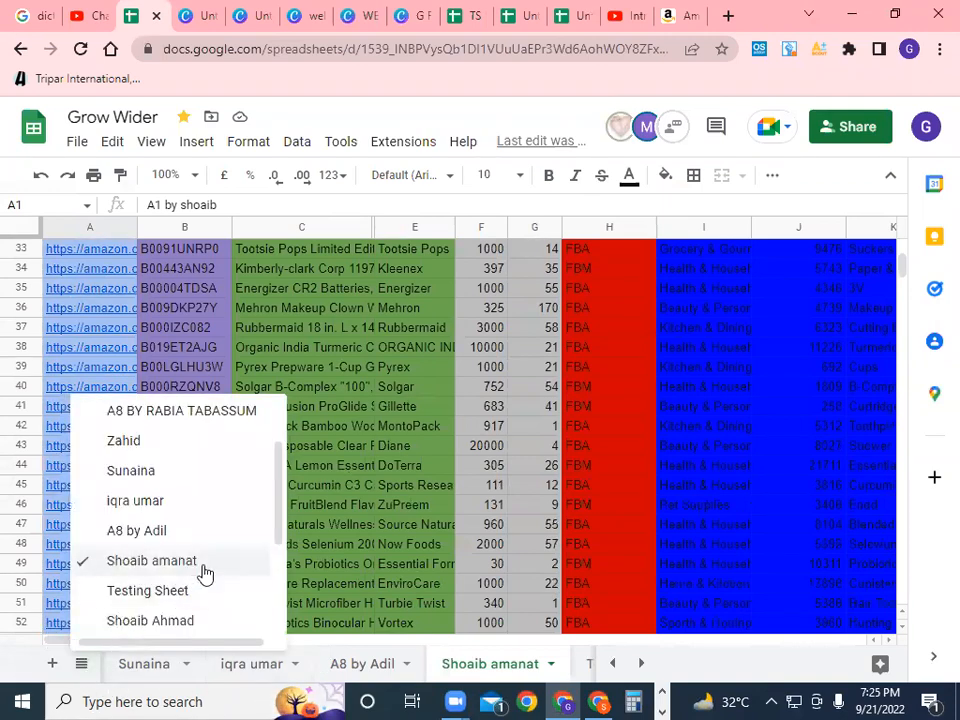
pyautogui.scroll(-2, 205, 572)
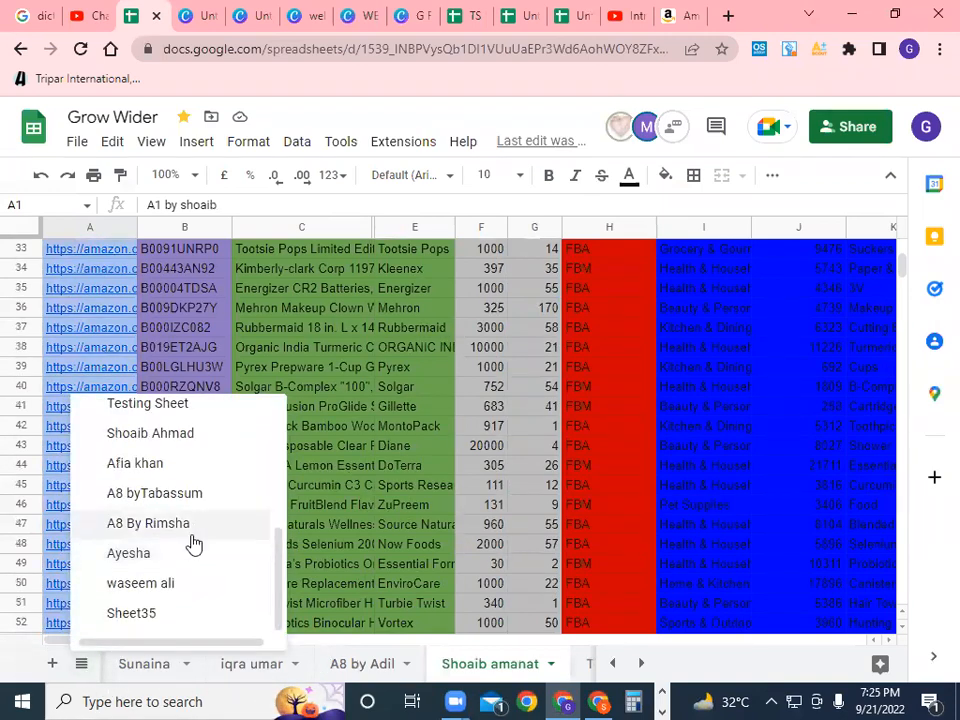
# Switch to the A8 By Rimsha sheet and scroll down its product table
pyautogui.click(193, 525)
pyautogui.scroll(-4, 294, 527)
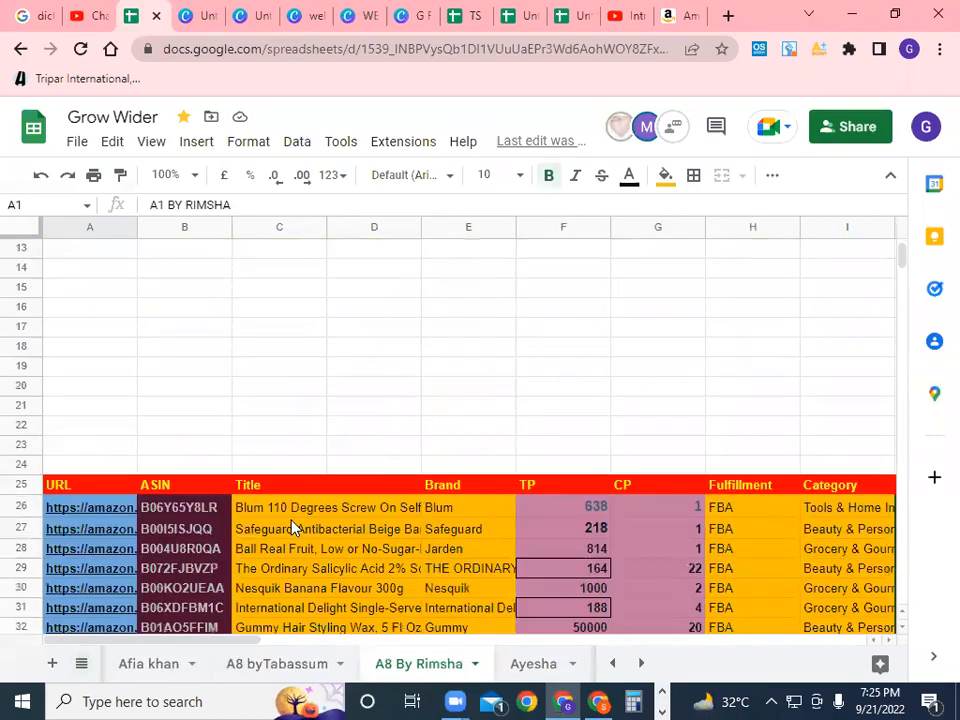
pyautogui.scroll(-13, 294, 527)
pyautogui.scroll(-16, 293, 538)
pyautogui.scroll(-14, 300, 552)
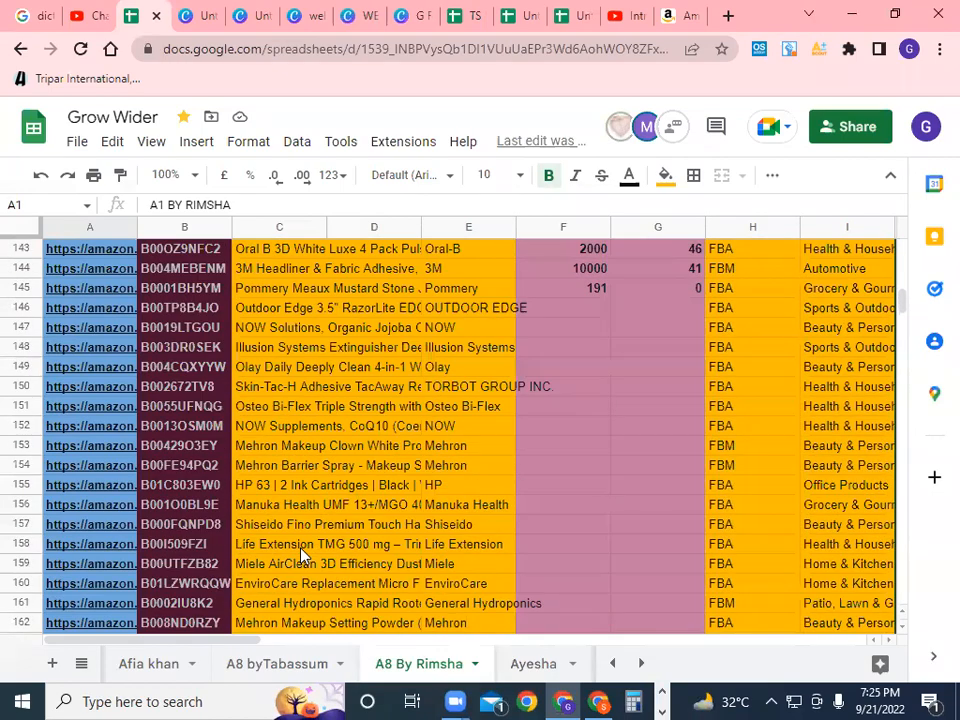
pyautogui.scroll(-13, 300, 552)
pyautogui.scroll(-9, 300, 552)
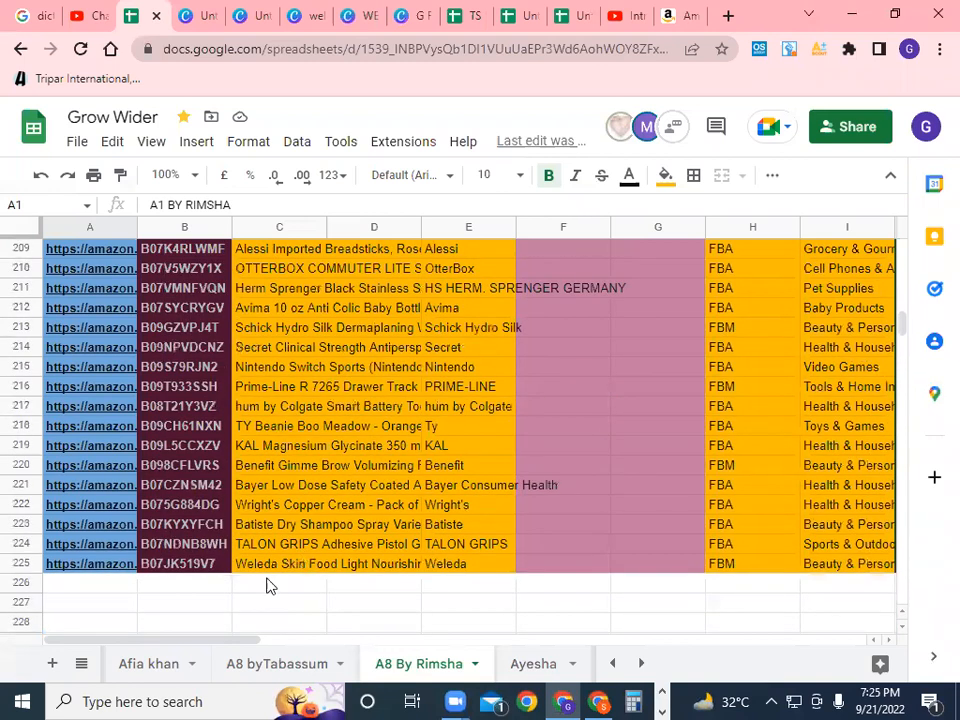
# Copy ASIN B07JK519V7 from cell B225 in the last product row
pyautogui.scroll(1, 220, 600)
pyautogui.click(195, 605)
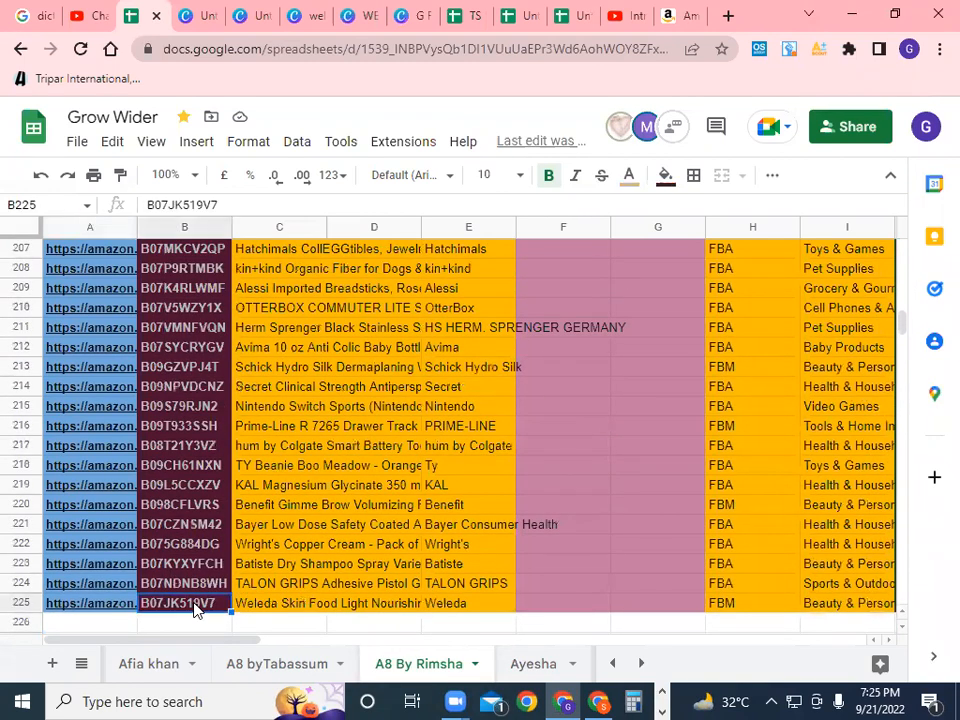
pyautogui.hotkey('ctrl', 'c')
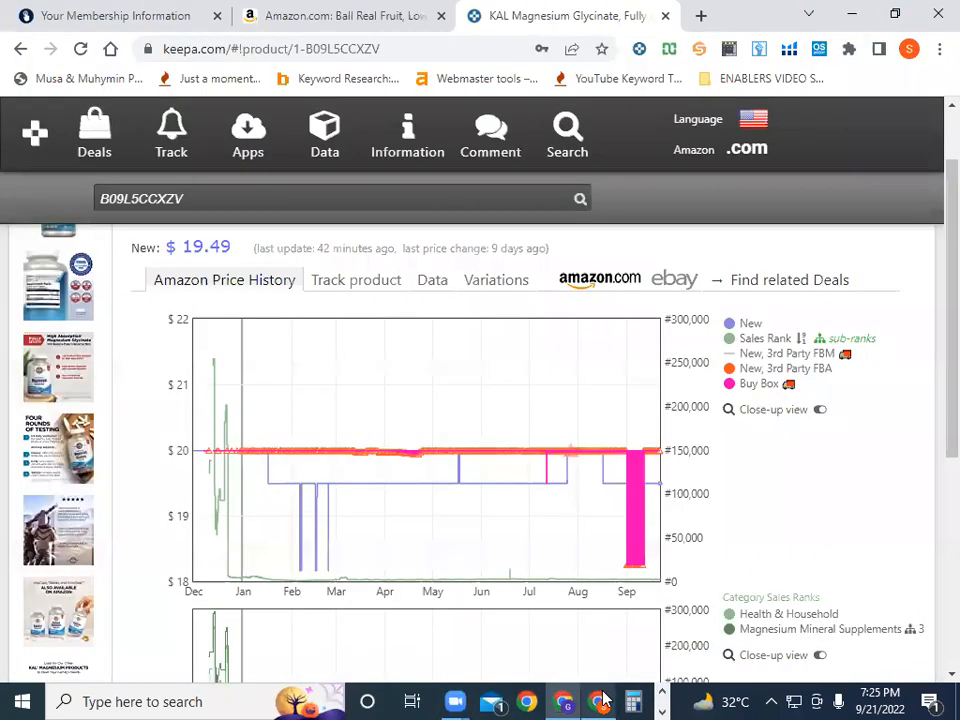
# Paste ASIN B07JK519V7 into Keepa's search and open the Weleda Skin Food Light product page
pyautogui.click(598, 702)
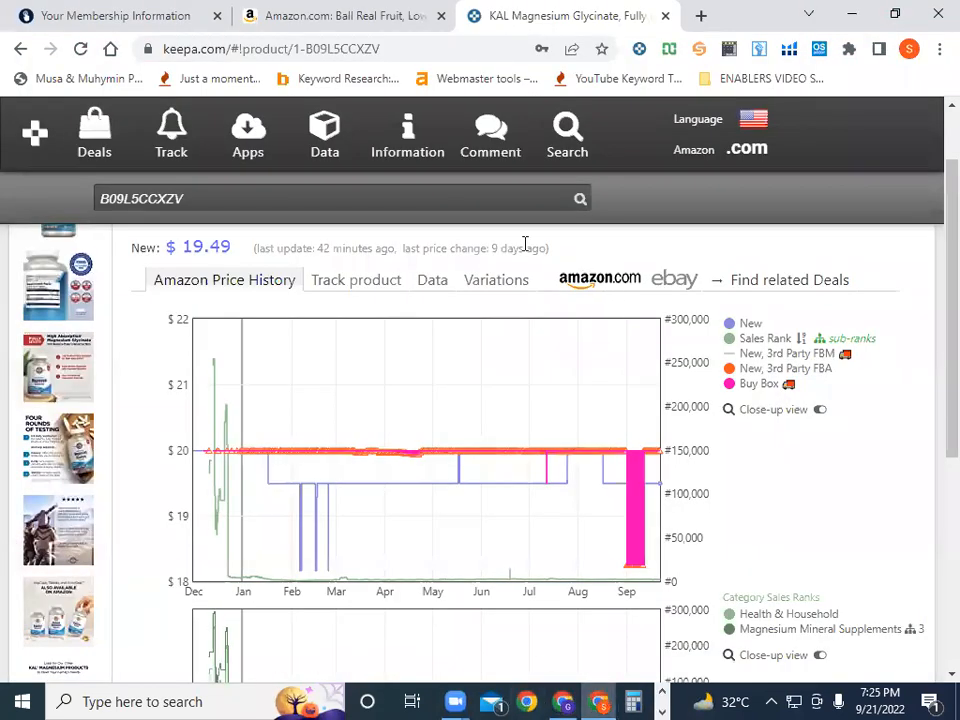
pyautogui.rightClick(234, 199)
pyautogui.click(272, 288)
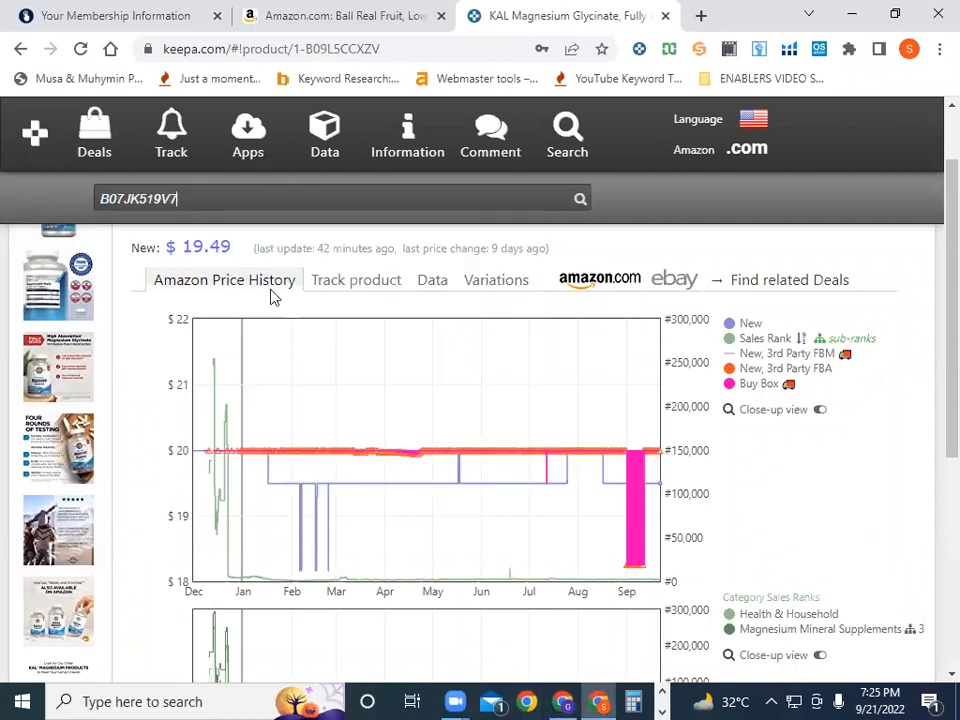
pyautogui.click(580, 201)
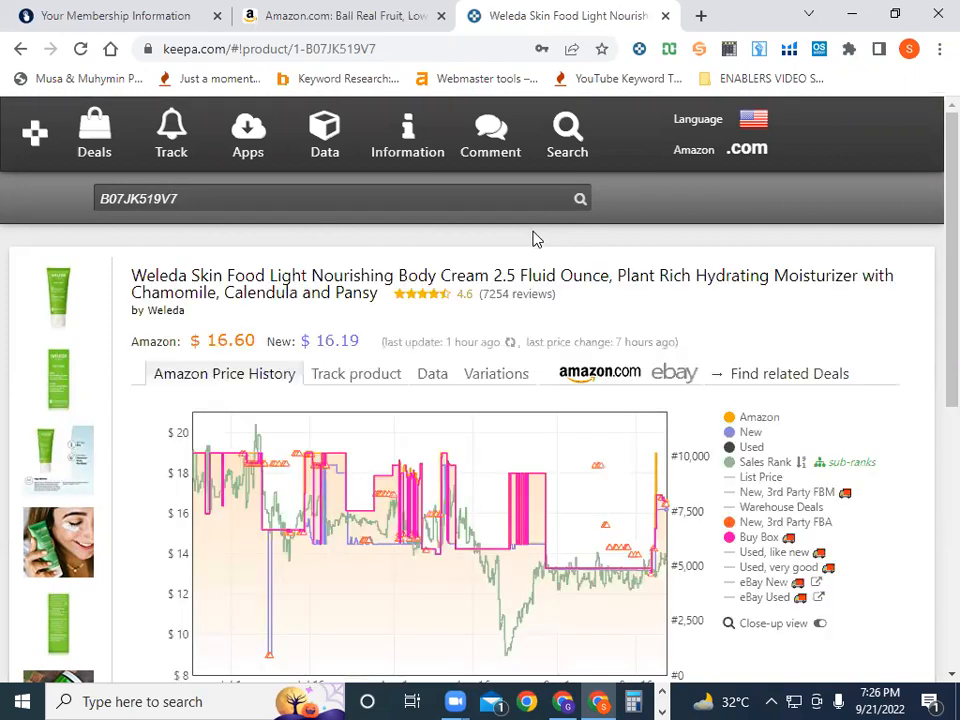
# Hide every chart series so only the Amazon price line is plotted
pyautogui.scroll(-3, 552, 495)
pyautogui.scroll(1, 552, 495)
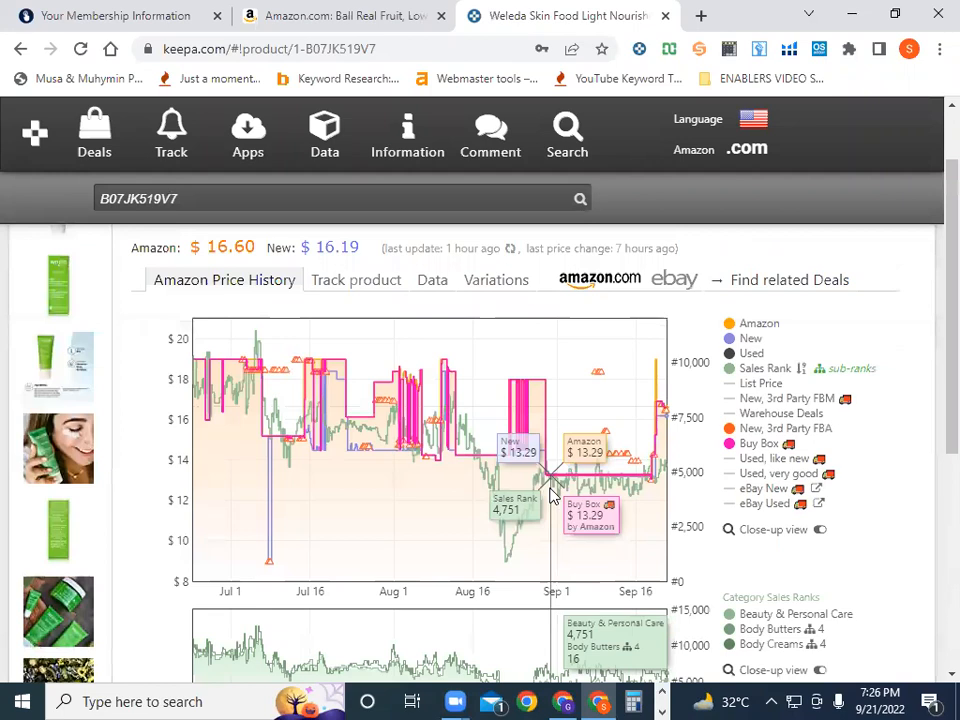
pyautogui.click(731, 325)
pyautogui.click(730, 354)
pyautogui.click(728, 341)
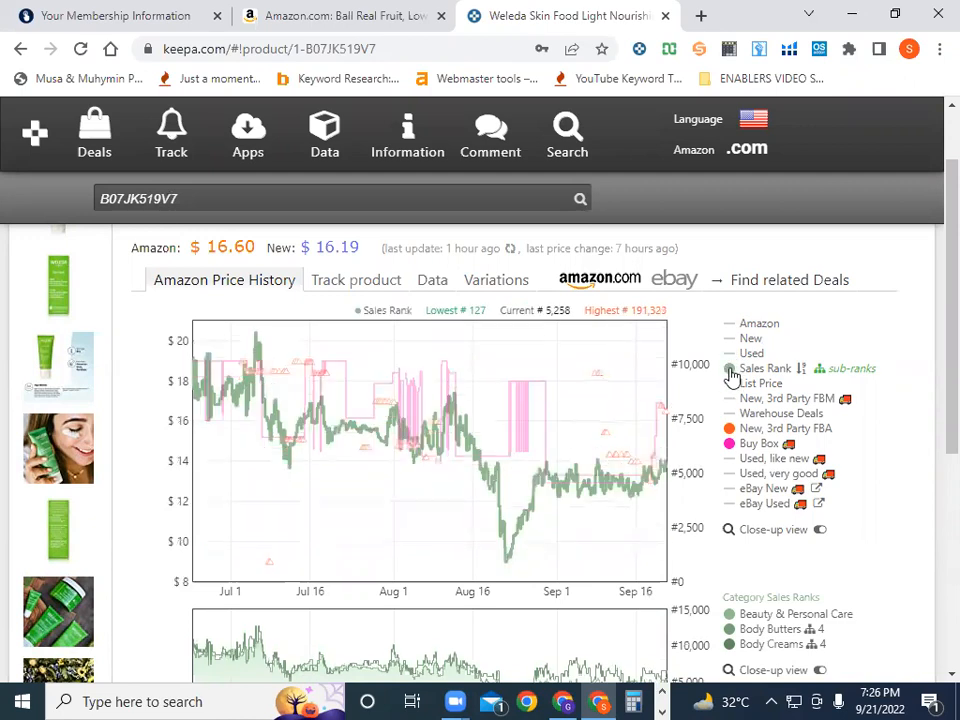
pyautogui.click(729, 370)
pyautogui.click(730, 430)
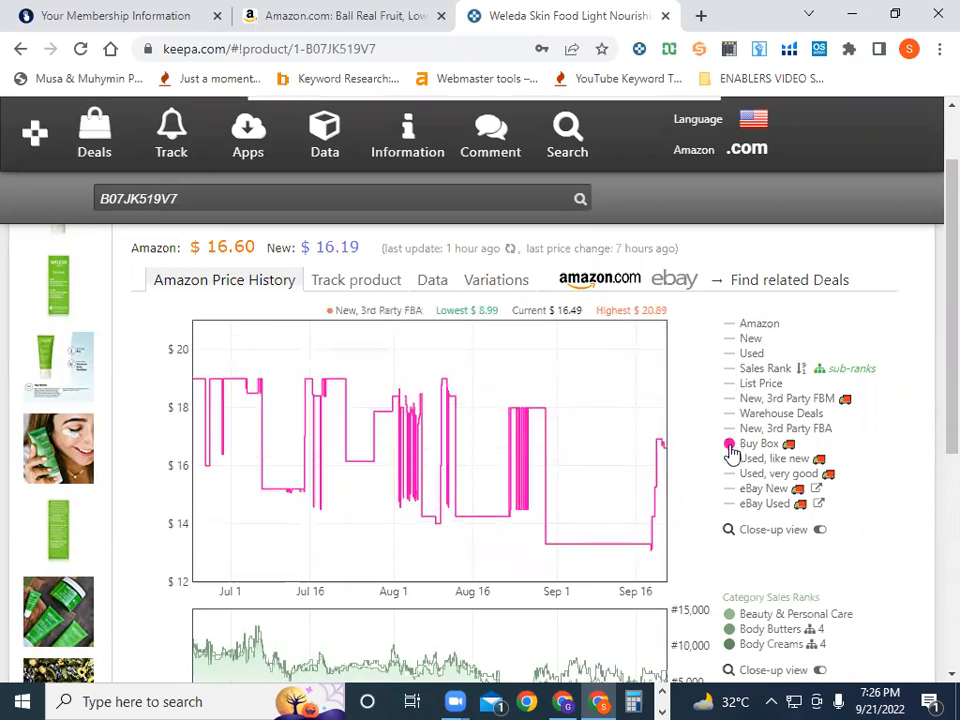
pyautogui.click(731, 444)
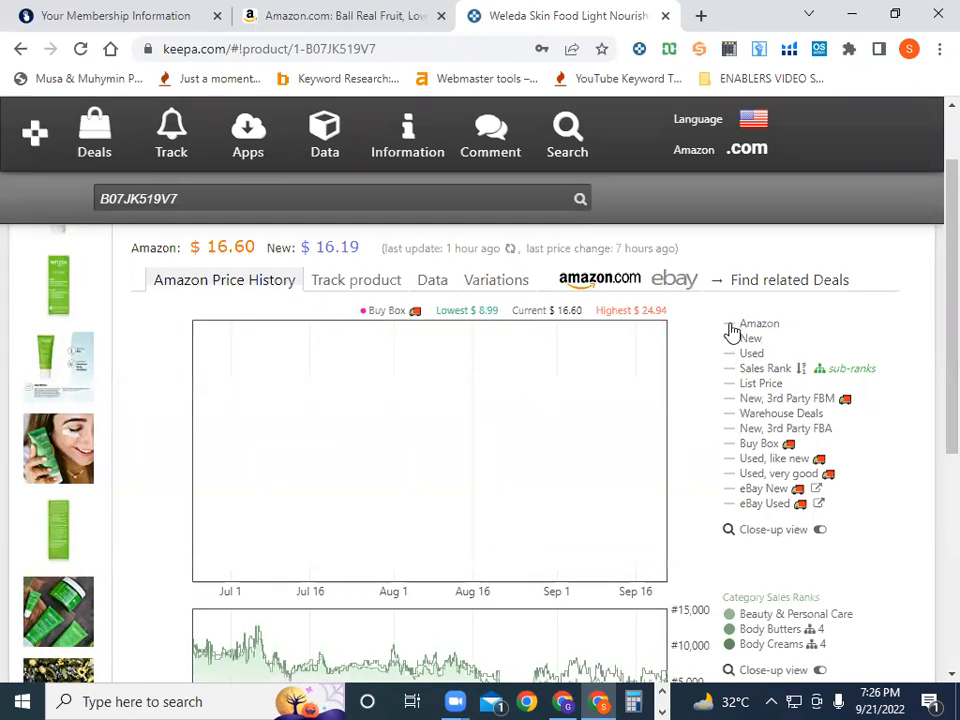
pyautogui.click(730, 326)
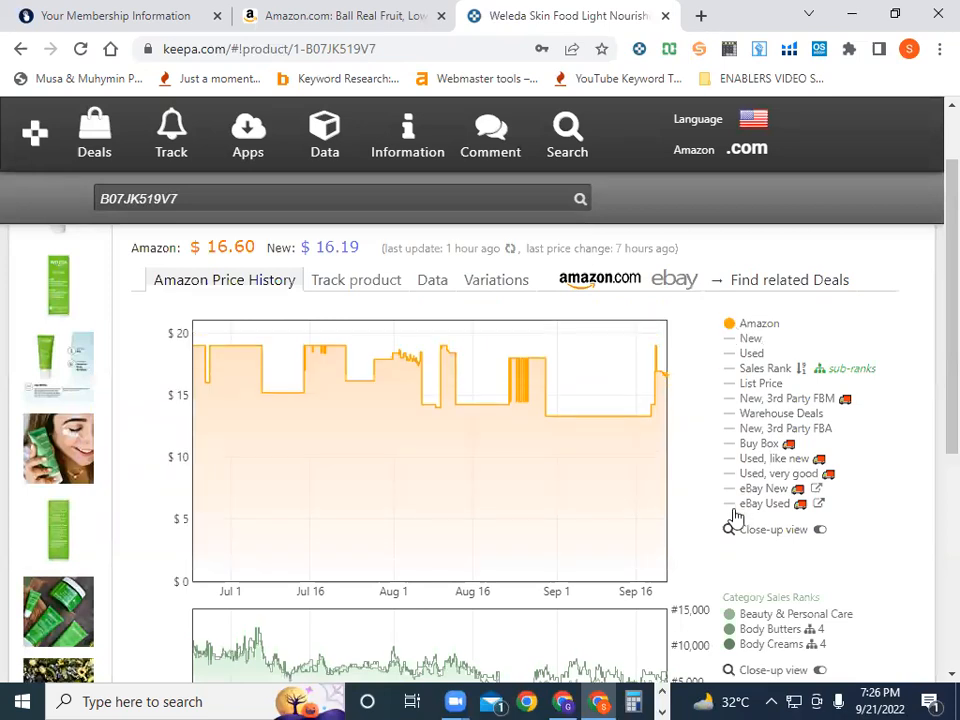
# Cycle the range through Year and All (1393 days), settling on the last 3 months
pyautogui.scroll(-4, 731, 516)
pyautogui.click(797, 509)
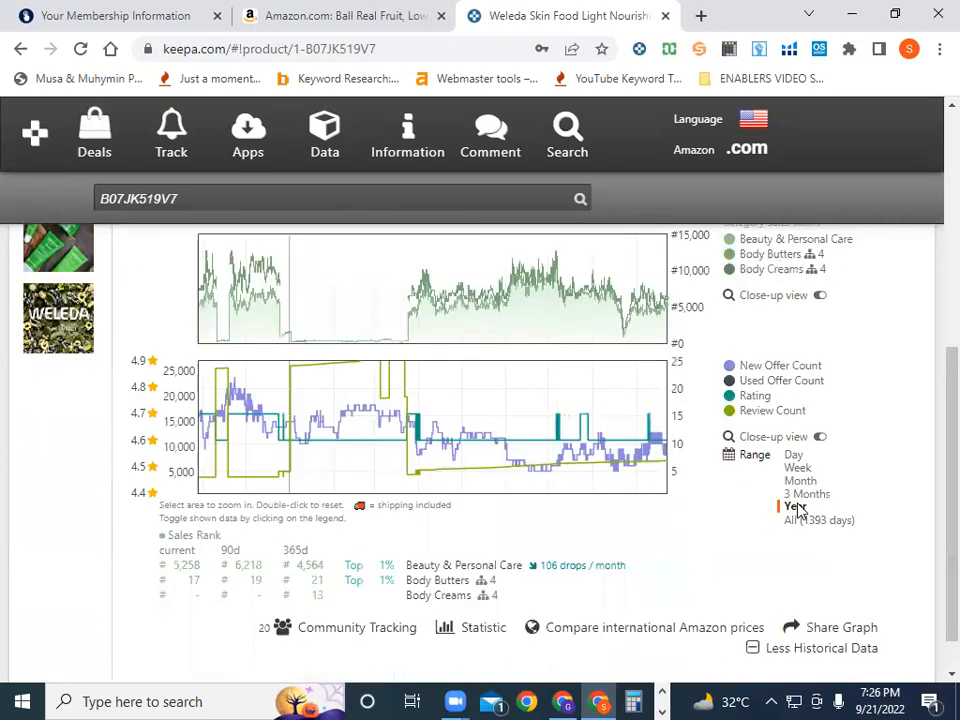
pyautogui.scroll(2, 795, 511)
pyautogui.scroll(-2, 795, 511)
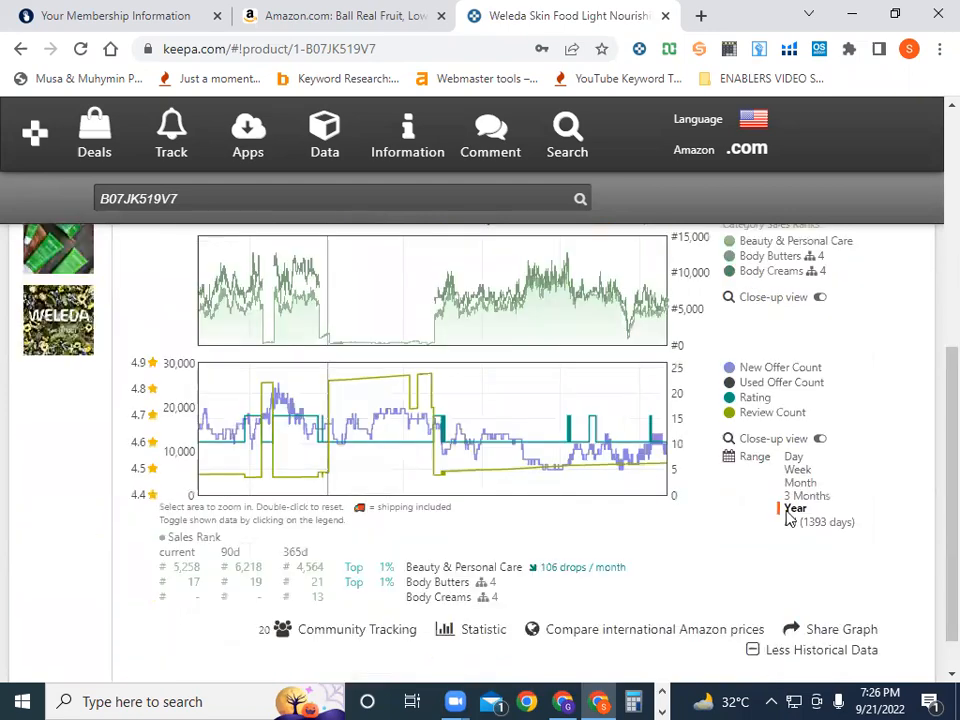
pyautogui.click(794, 520)
pyautogui.scroll(3, 797, 527)
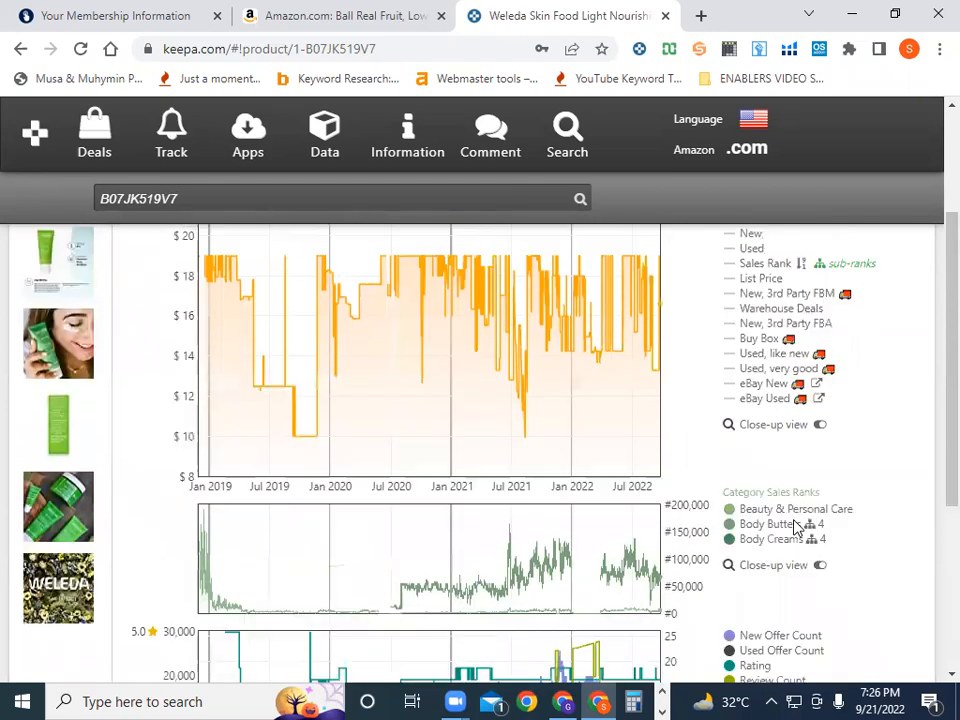
pyautogui.scroll(-2, 795, 528)
pyautogui.scroll(-2, 788, 528)
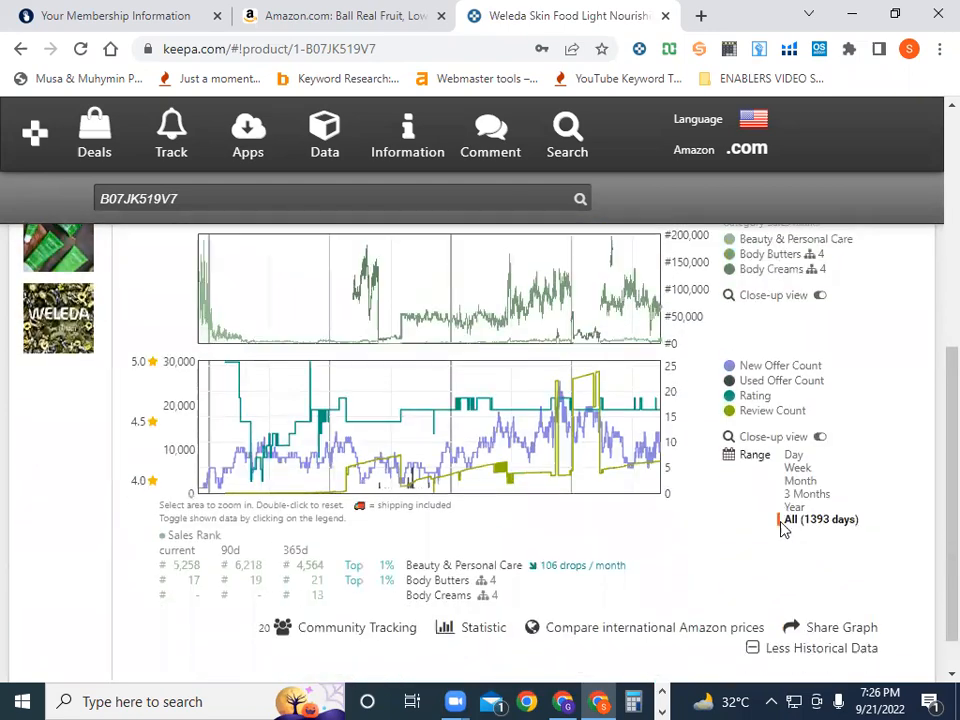
pyautogui.scroll(5, 780, 525)
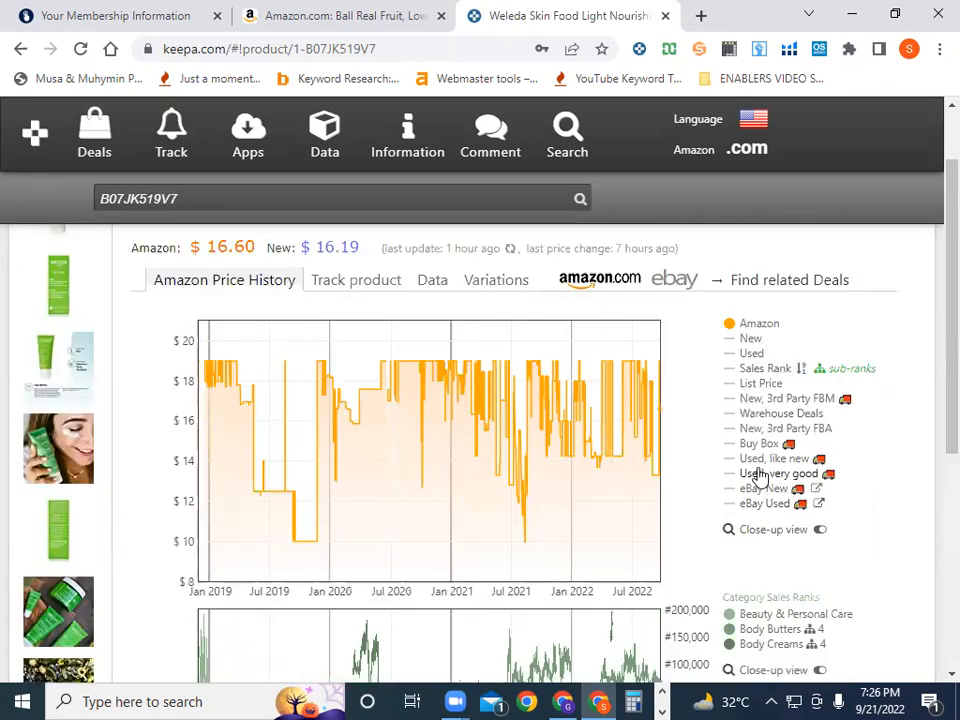
pyautogui.scroll(-5, 770, 484)
pyautogui.click(794, 459)
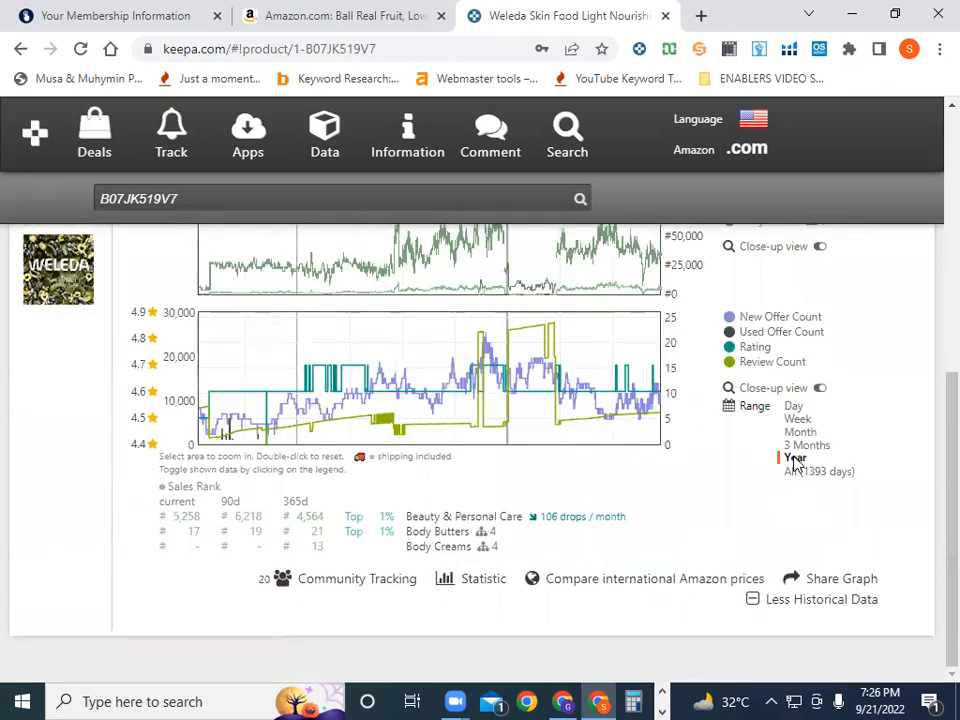
pyautogui.click(798, 445)
pyautogui.scroll(4, 803, 450)
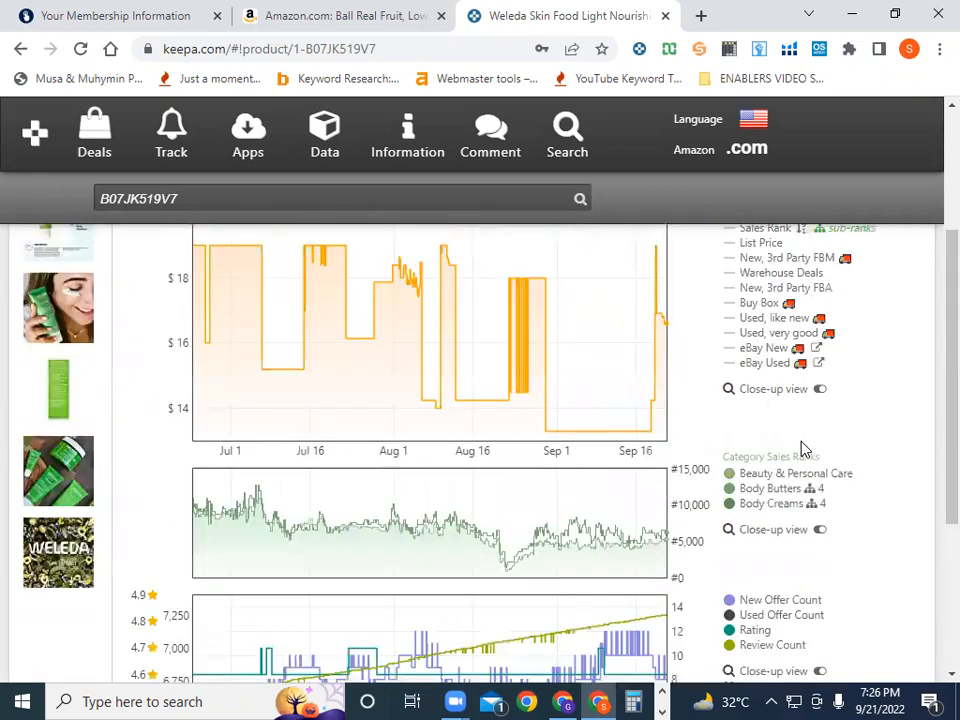
pyautogui.scroll(1, 803, 451)
pyautogui.scroll(-1, 803, 451)
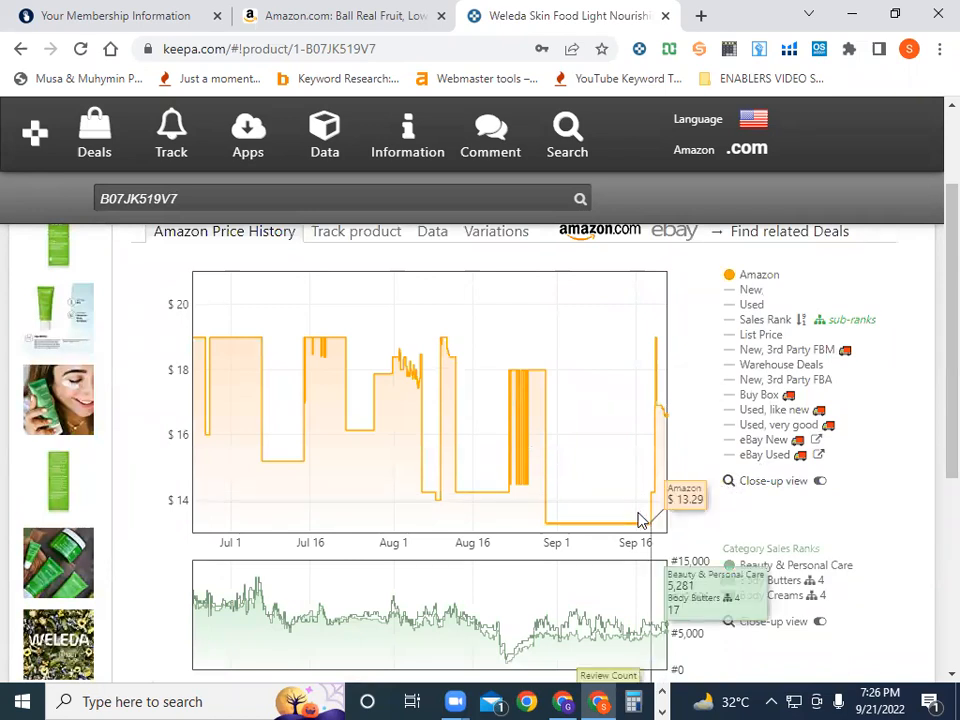
# Overlay the New, Sales Rank, New 3rd Party FBA and Buy Box lines on the Amazon price
pyautogui.moveTo(638, 518)
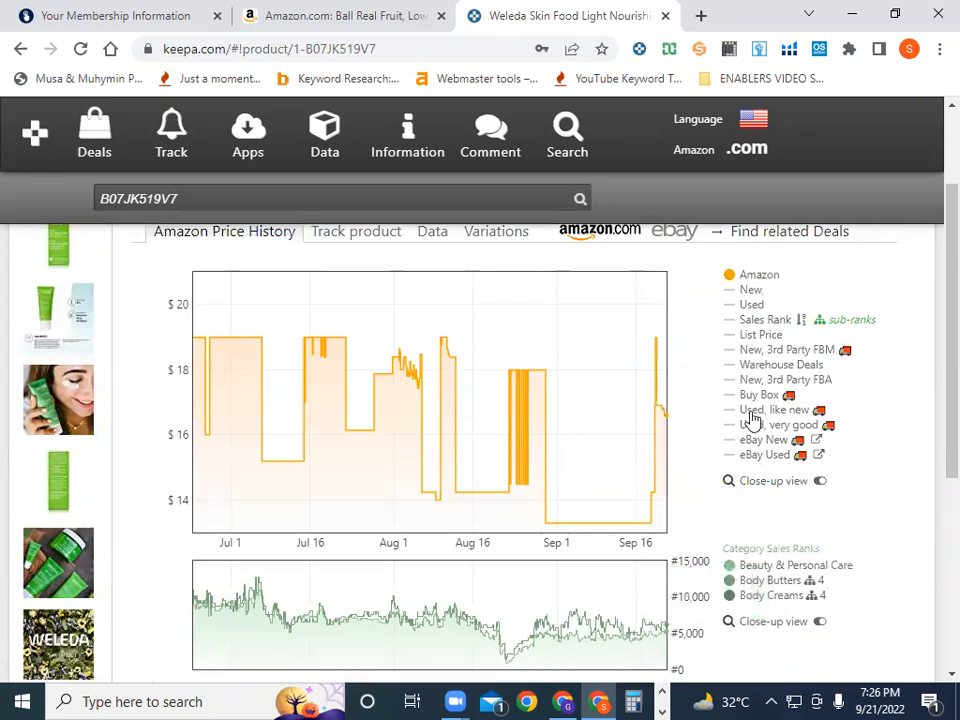
pyautogui.click(731, 291)
pyautogui.click(731, 319)
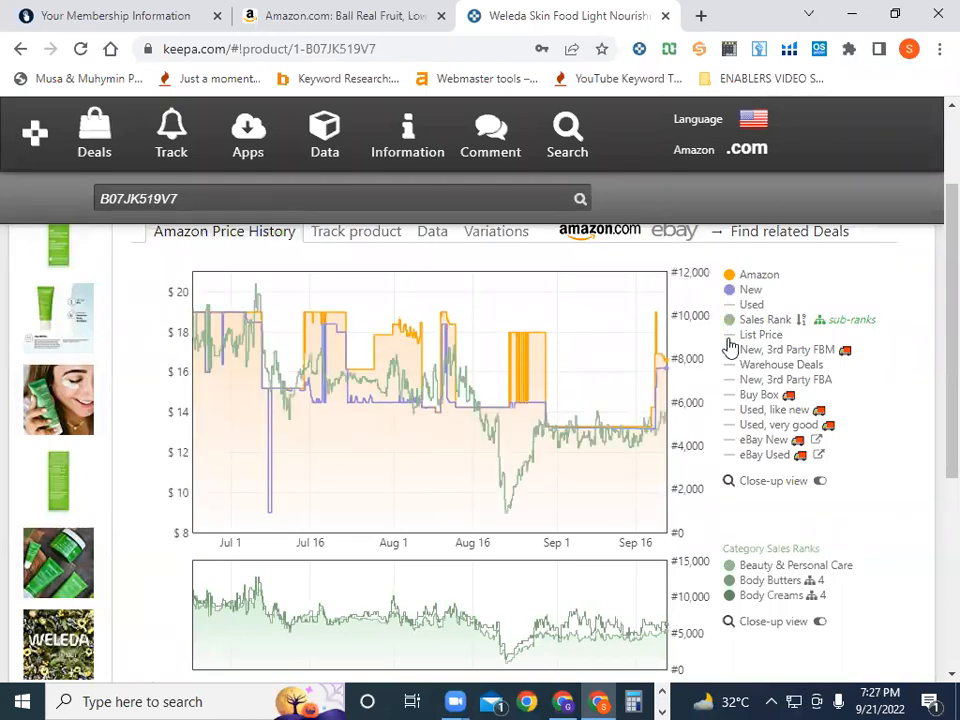
pyautogui.click(734, 381)
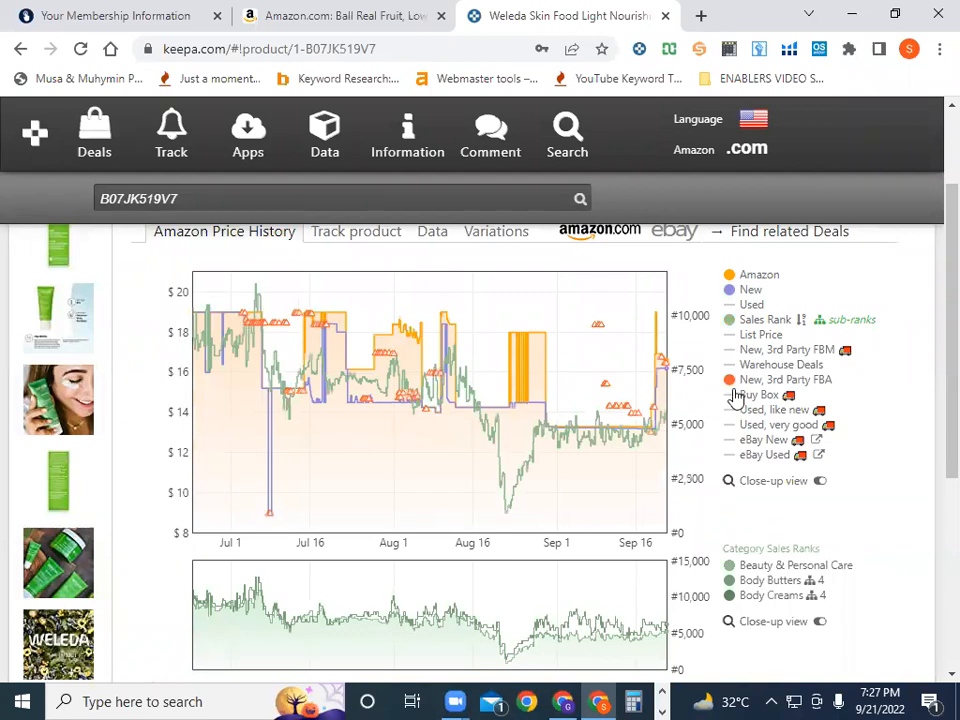
pyautogui.click(736, 395)
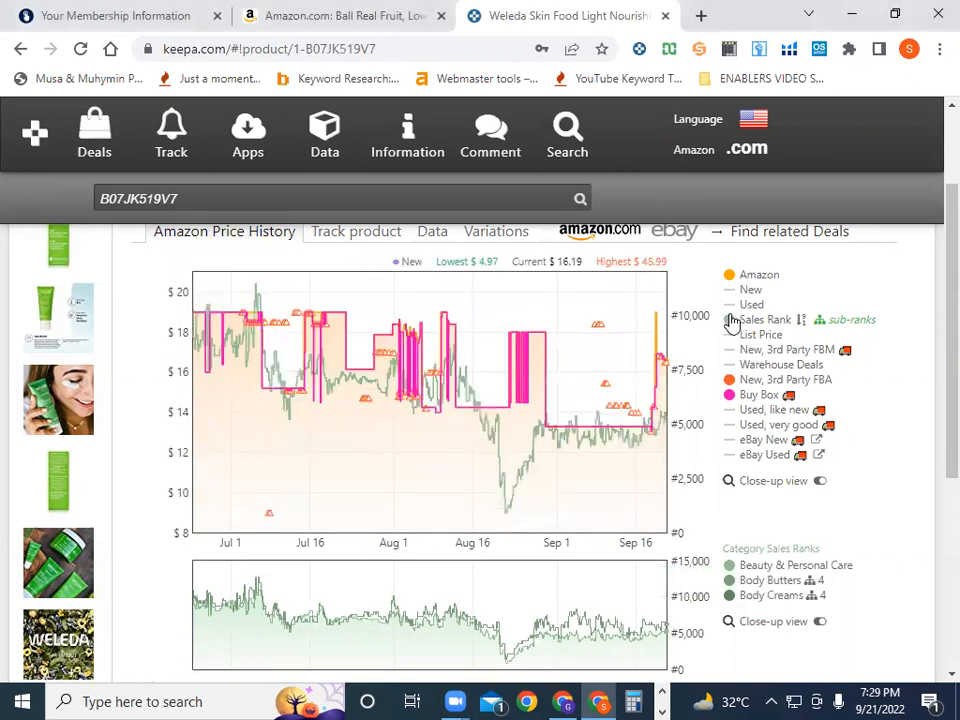
# Hide the Buy Box line and switch the Weleda charts to the one-year range
pyautogui.click(733, 399)
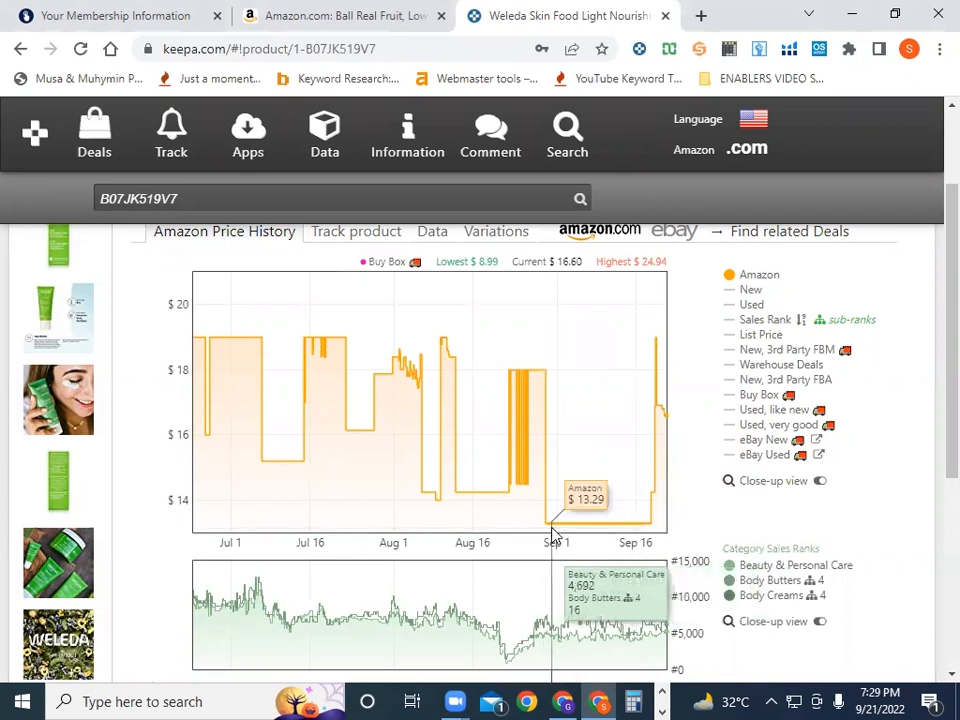
pyautogui.scroll(-4, 553, 537)
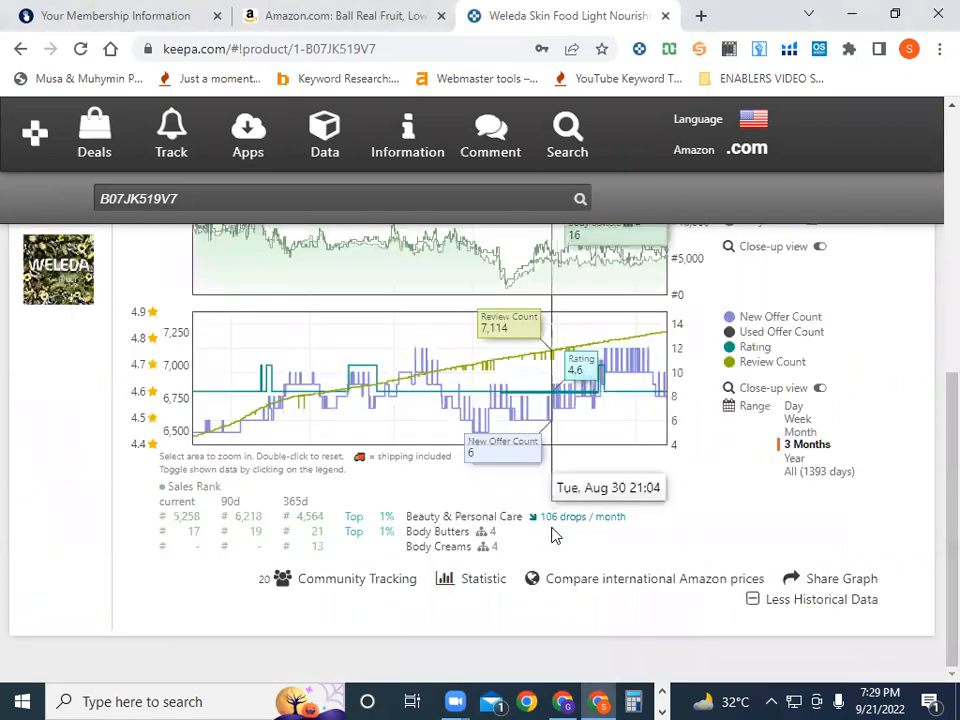
pyautogui.click(794, 459)
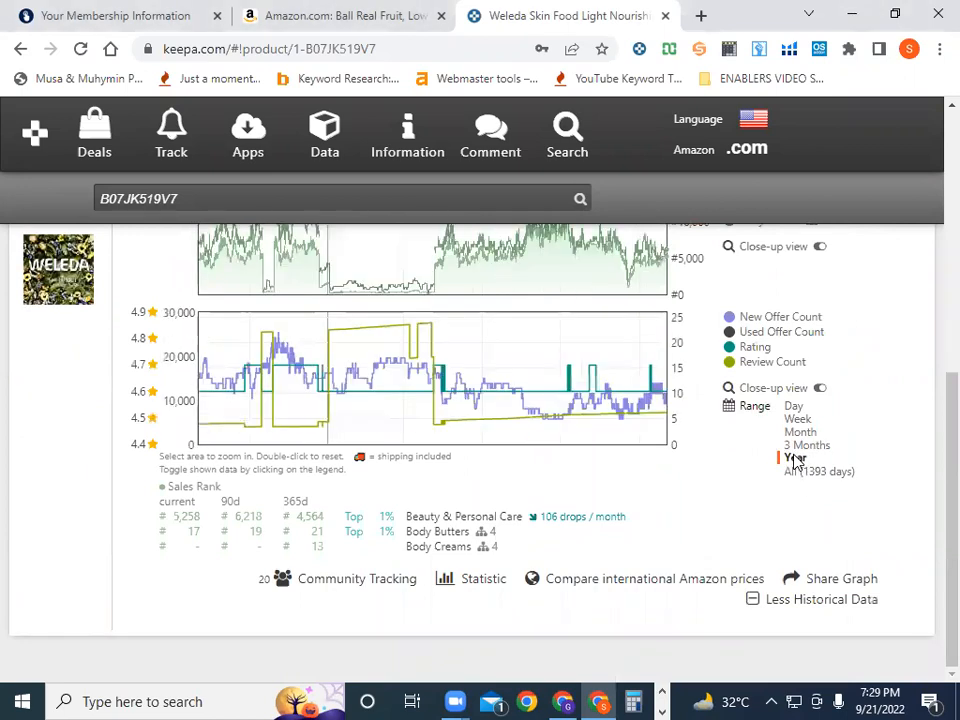
pyautogui.scroll(4, 785, 462)
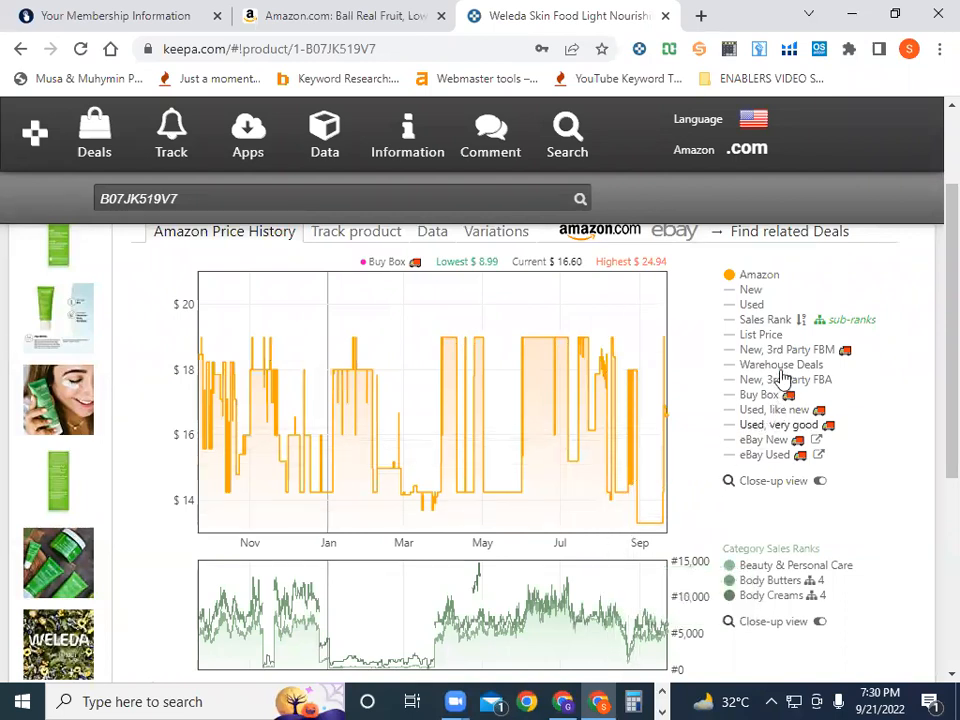
# Add the New and Sales Rank lines and set the range to All (1393 days)
pyautogui.click(733, 292)
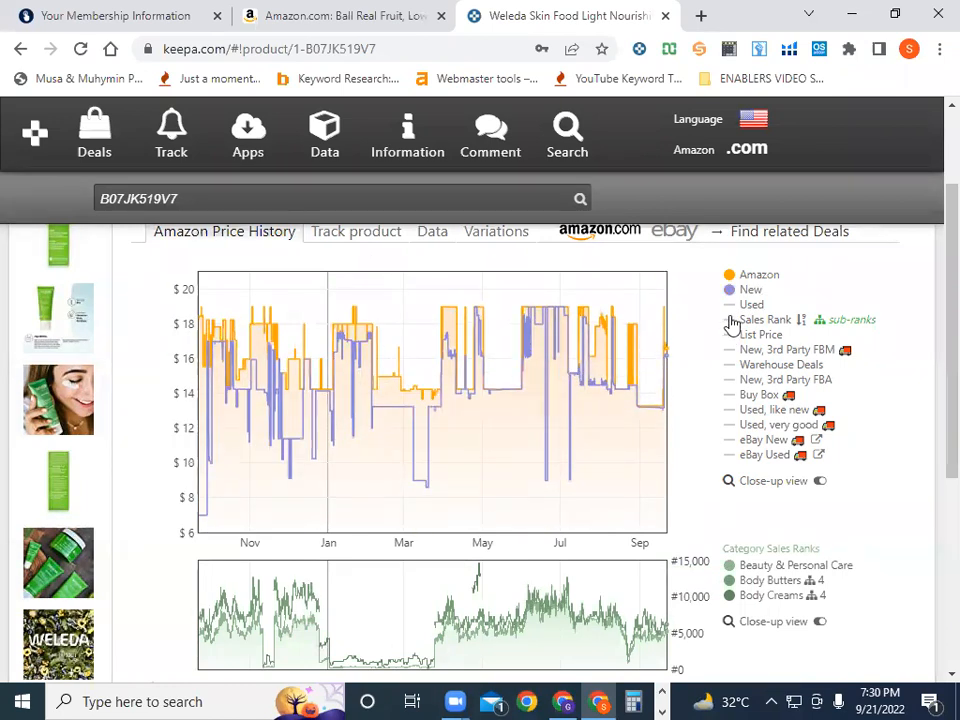
pyautogui.click(733, 320)
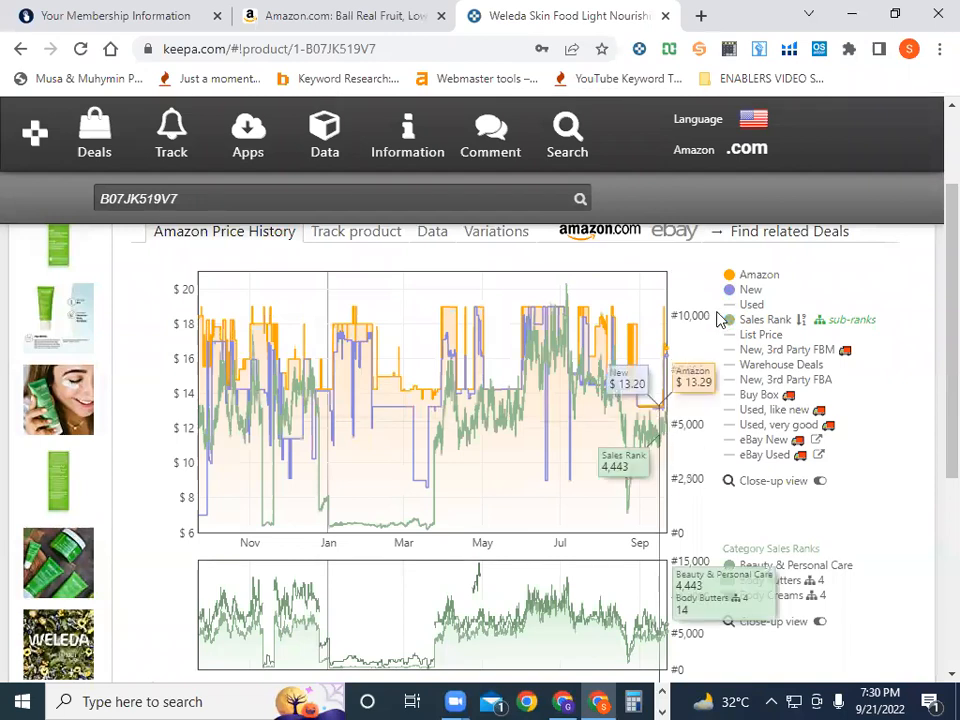
pyautogui.moveTo(729, 328)
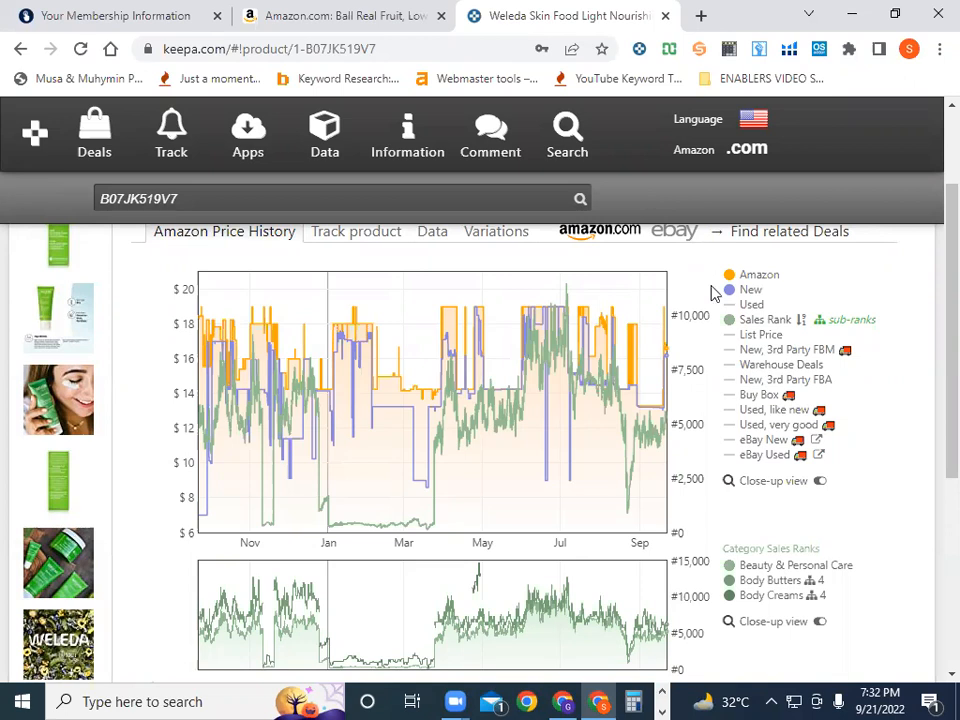
pyautogui.scroll(-3, 748, 430)
pyautogui.click(795, 566)
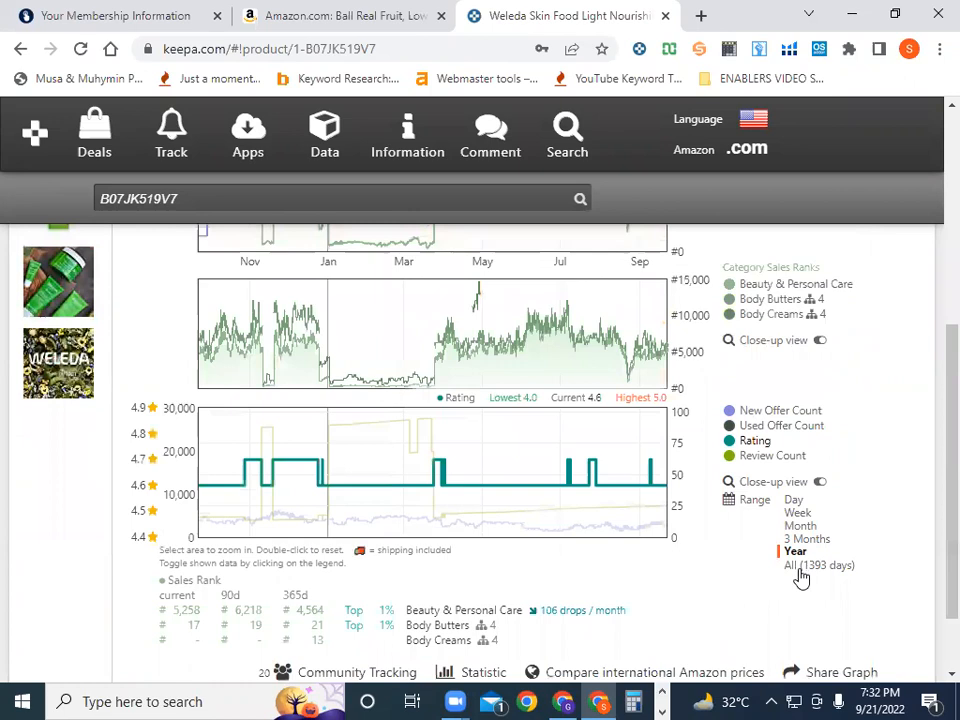
pyautogui.scroll(2, 795, 574)
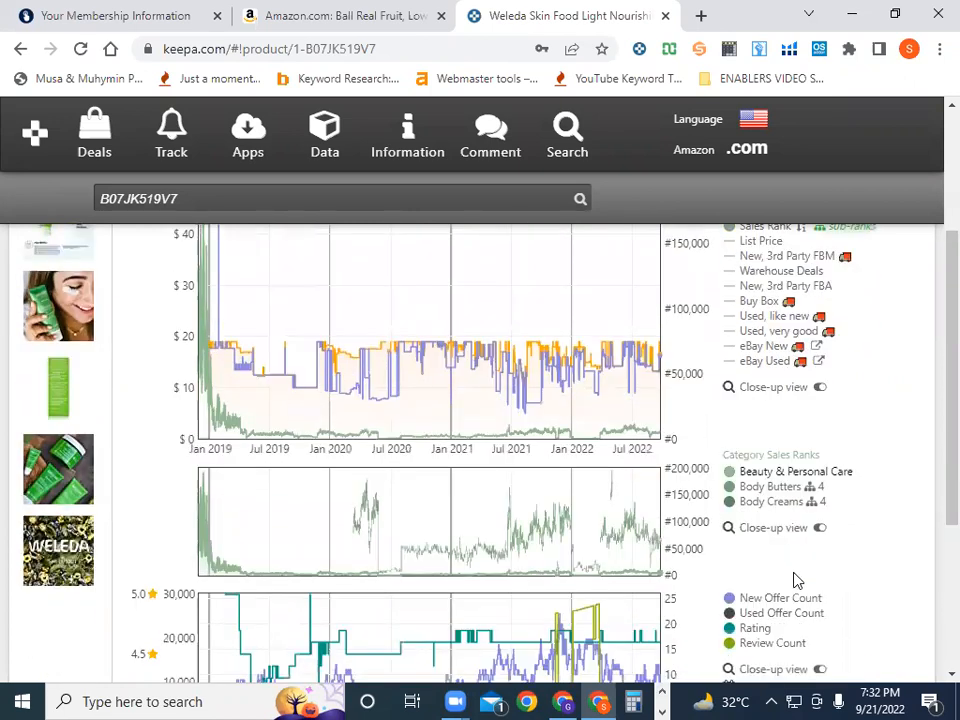
pyautogui.scroll(-2, 795, 574)
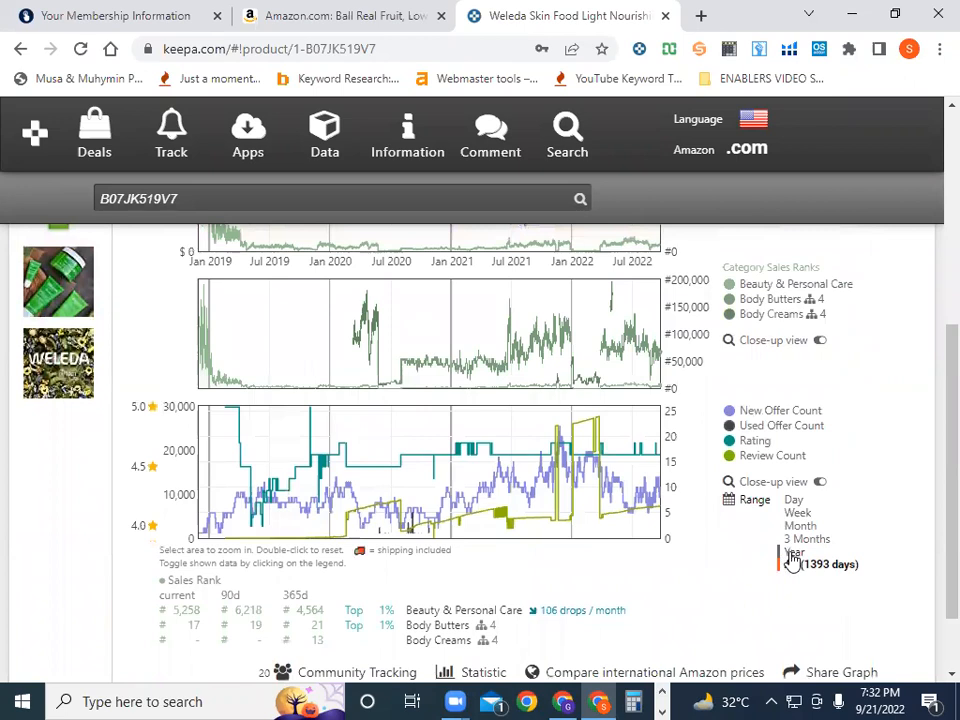
pyautogui.click(791, 553)
pyautogui.click(803, 540)
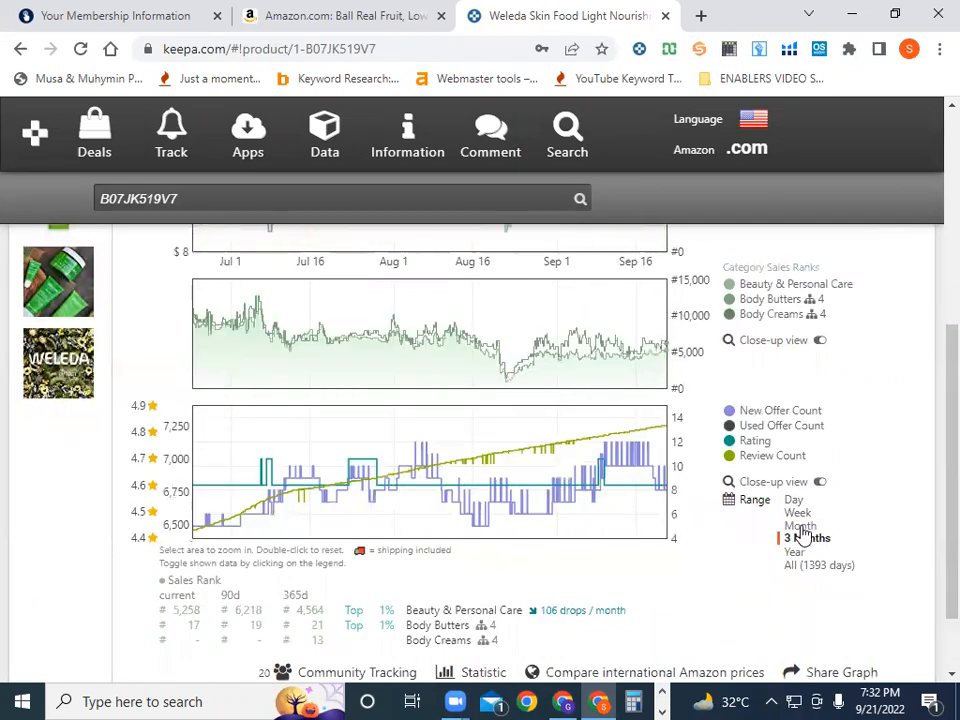
pyautogui.click(800, 526)
pyautogui.scroll(3, 805, 535)
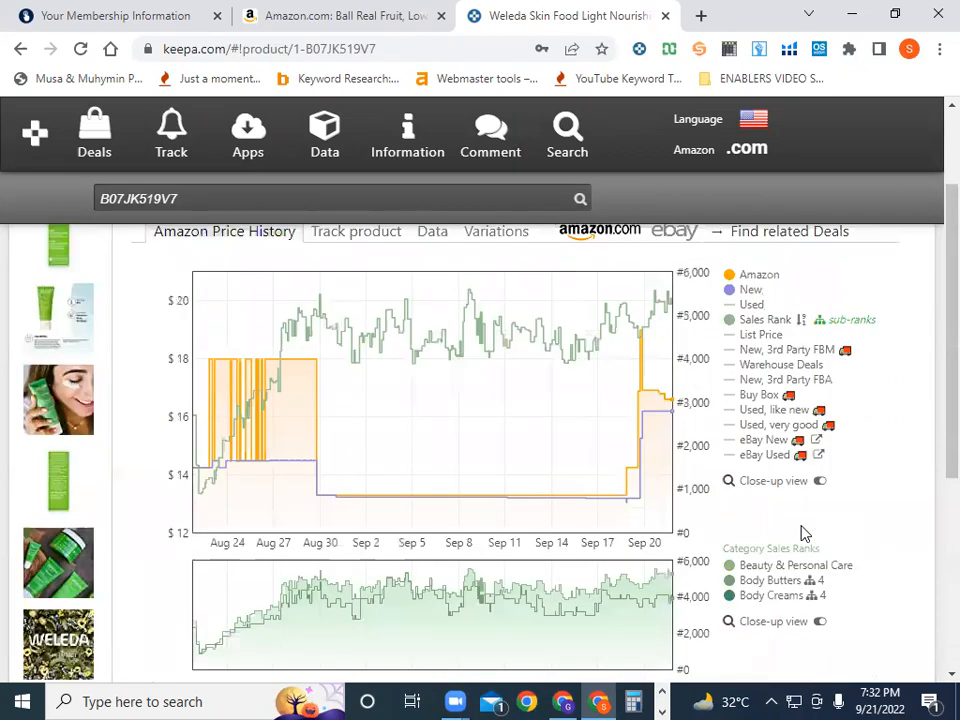
pyautogui.scroll(-3, 801, 533)
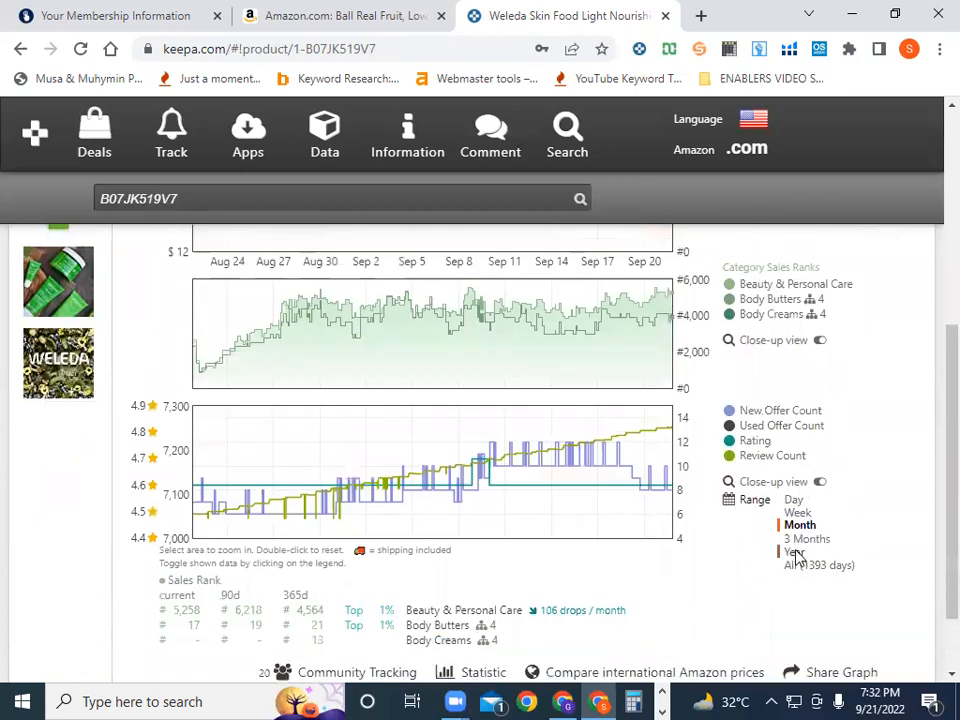
pyautogui.click(795, 555)
pyautogui.scroll(3, 797, 557)
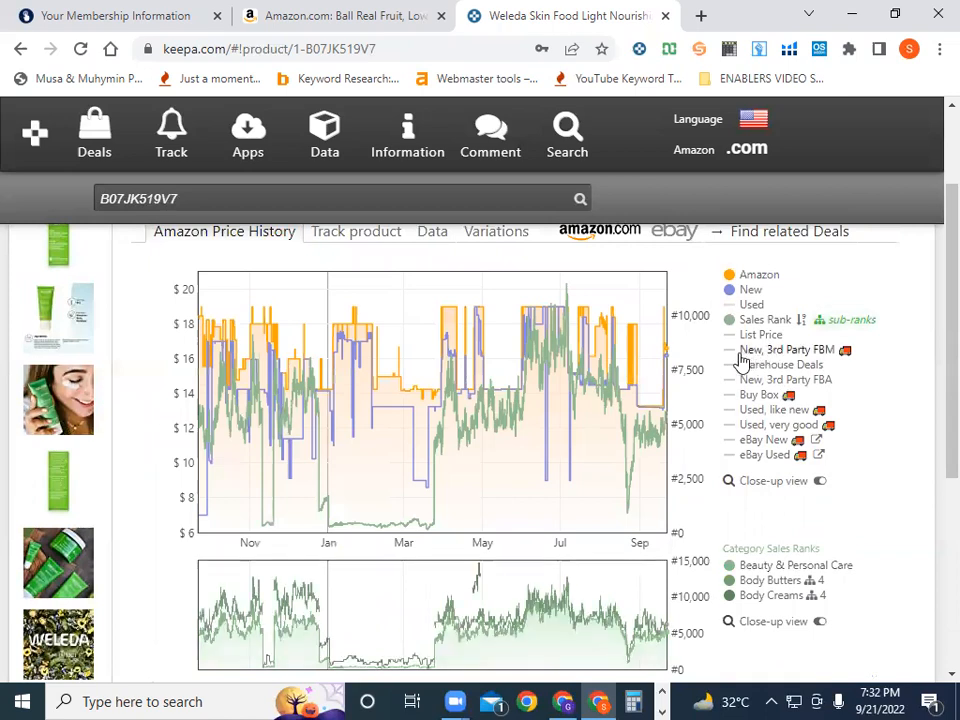
pyautogui.click(733, 383)
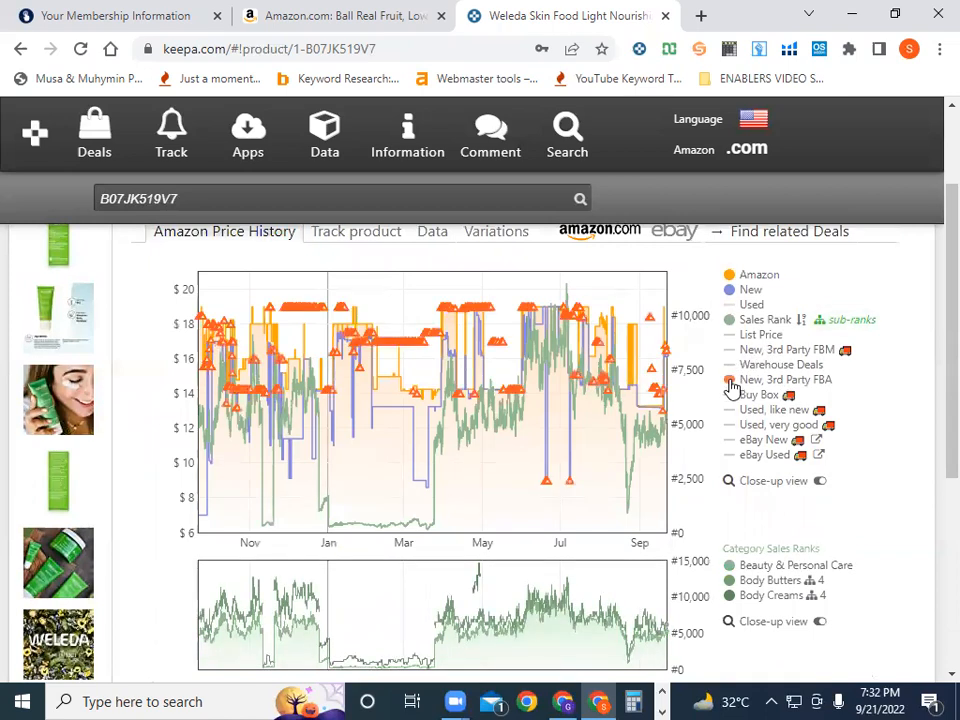
pyautogui.click(733, 399)
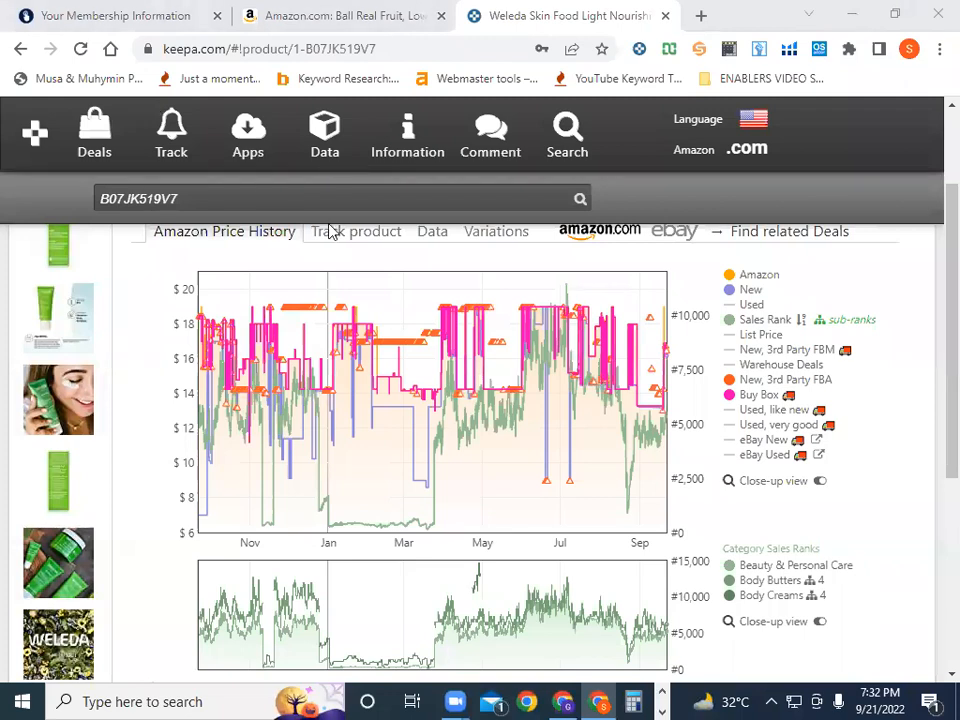
pyautogui.moveTo(762, 289)
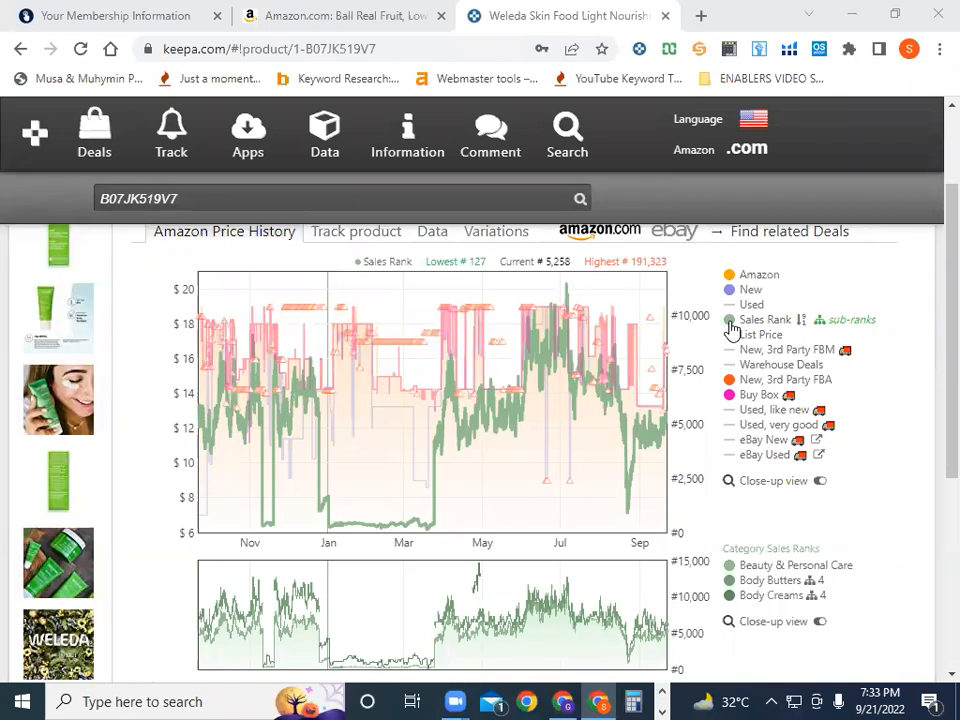
pyautogui.moveTo(733, 292)
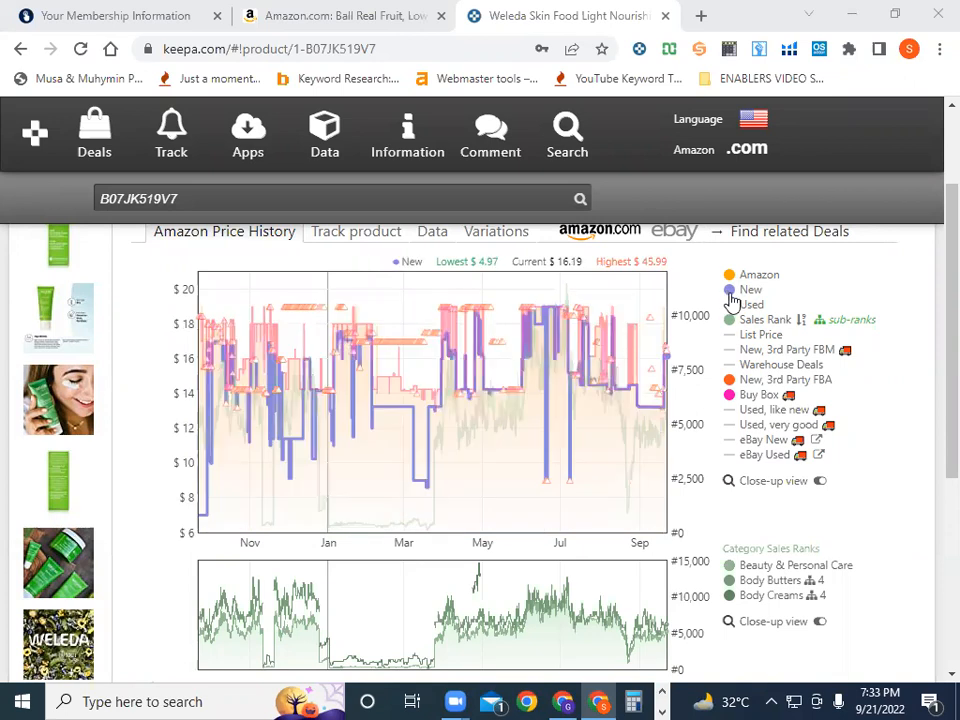
pyautogui.moveTo(731, 324)
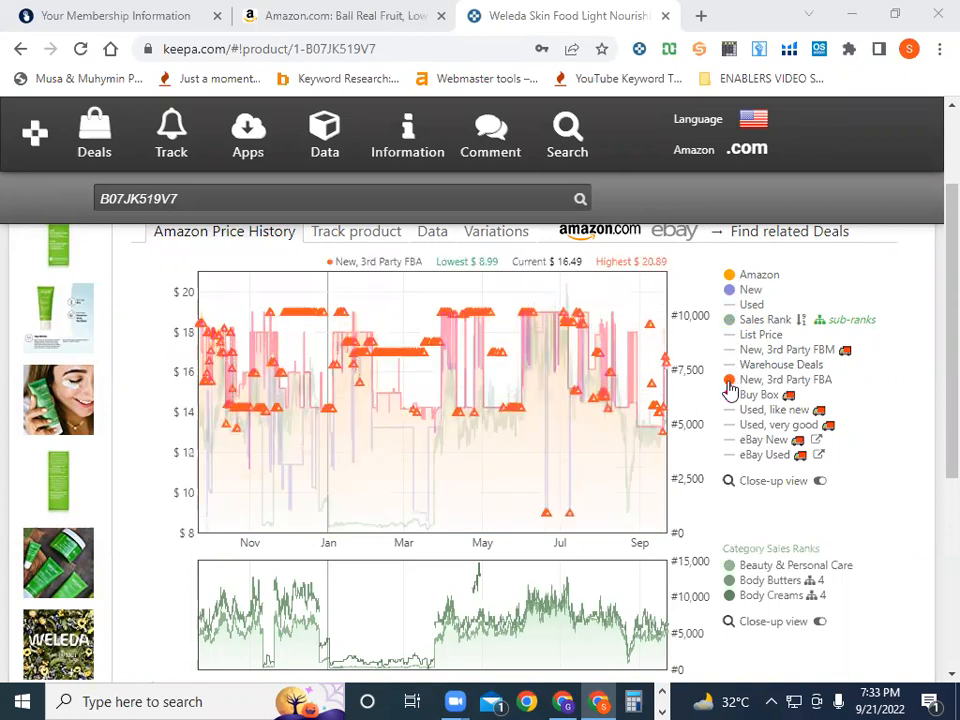
pyautogui.moveTo(731, 397)
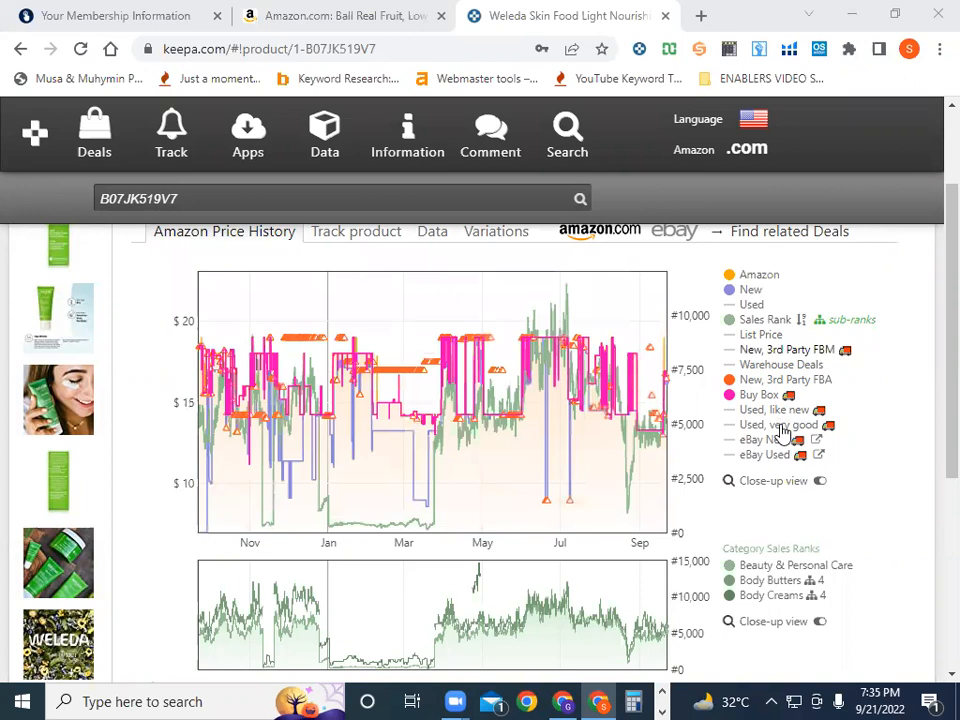
# Cycle the chart range through 3 Months, Year and All (1393 days), ending on 3 Months
pyautogui.scroll(-3, 783, 430)
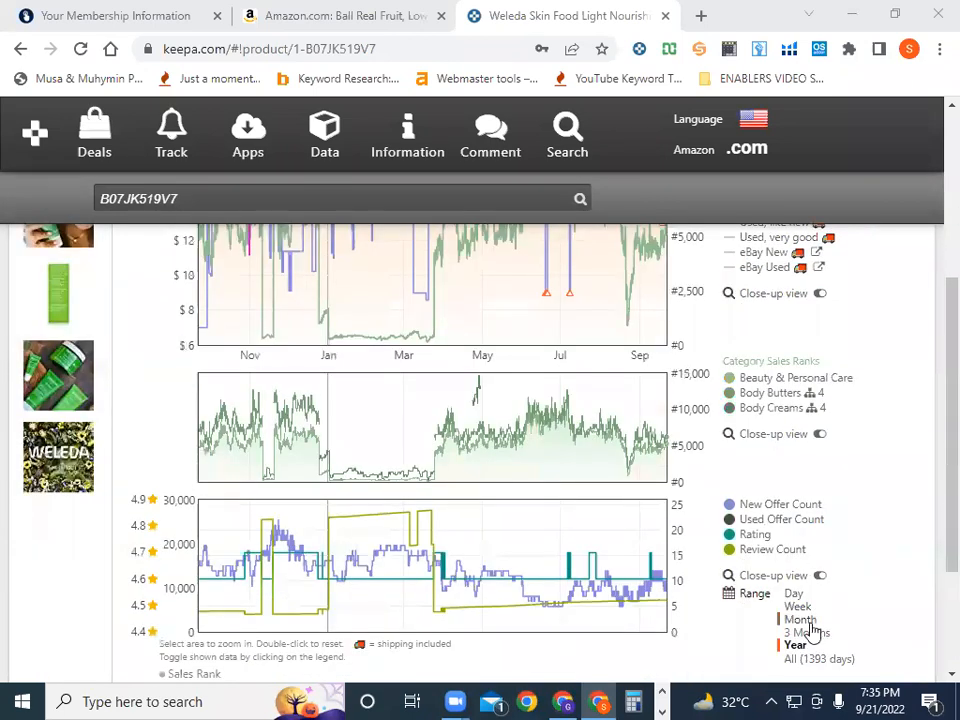
pyautogui.click(806, 632)
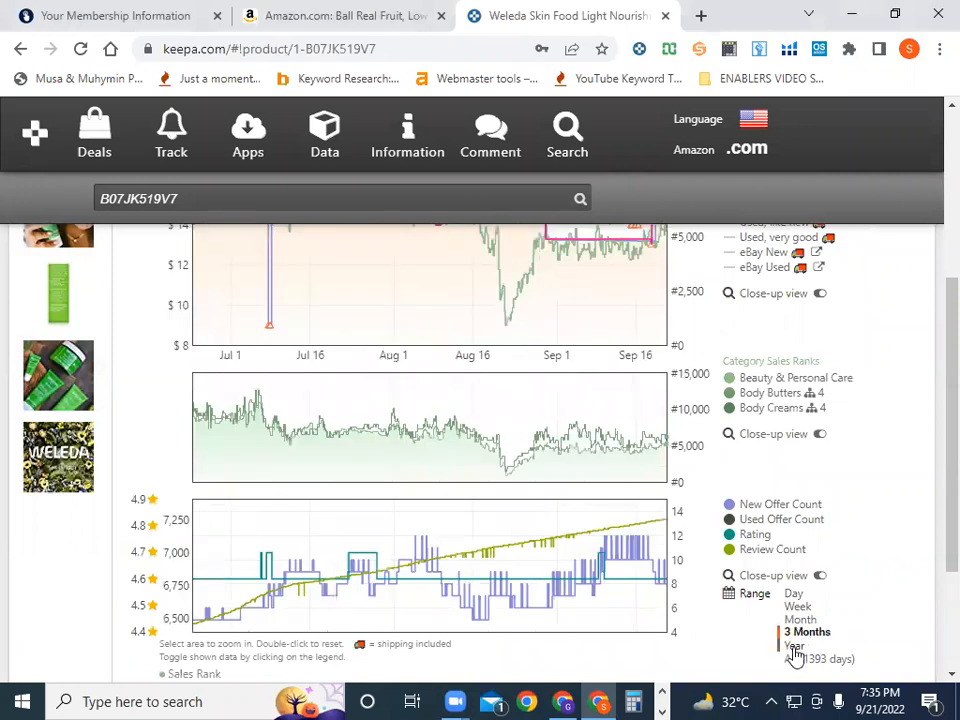
pyautogui.click(795, 646)
pyautogui.scroll(-2, 795, 653)
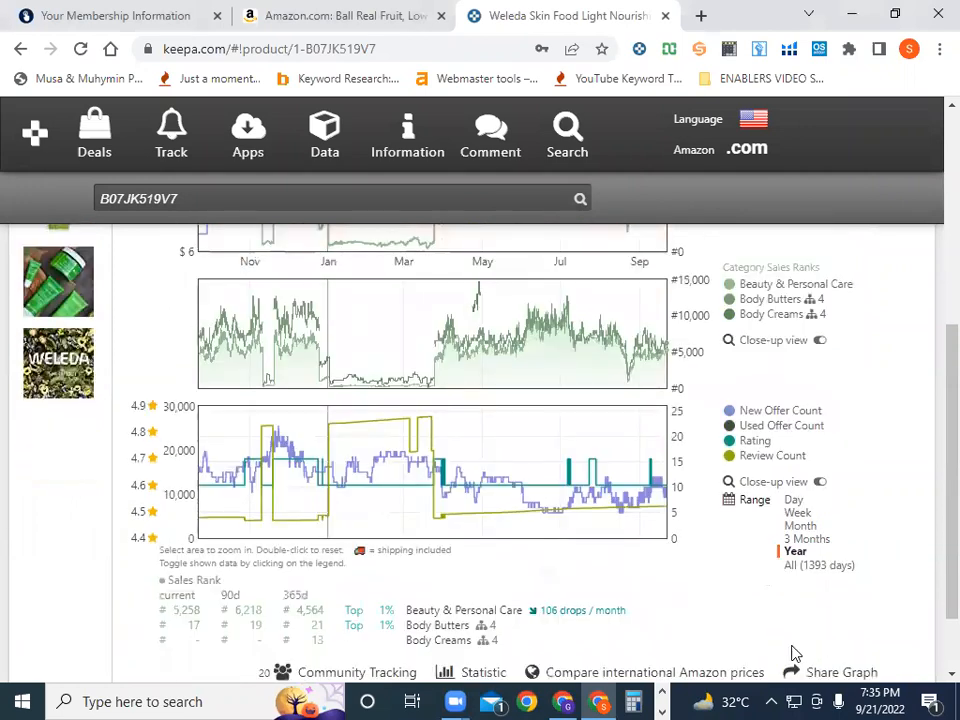
pyautogui.click(796, 566)
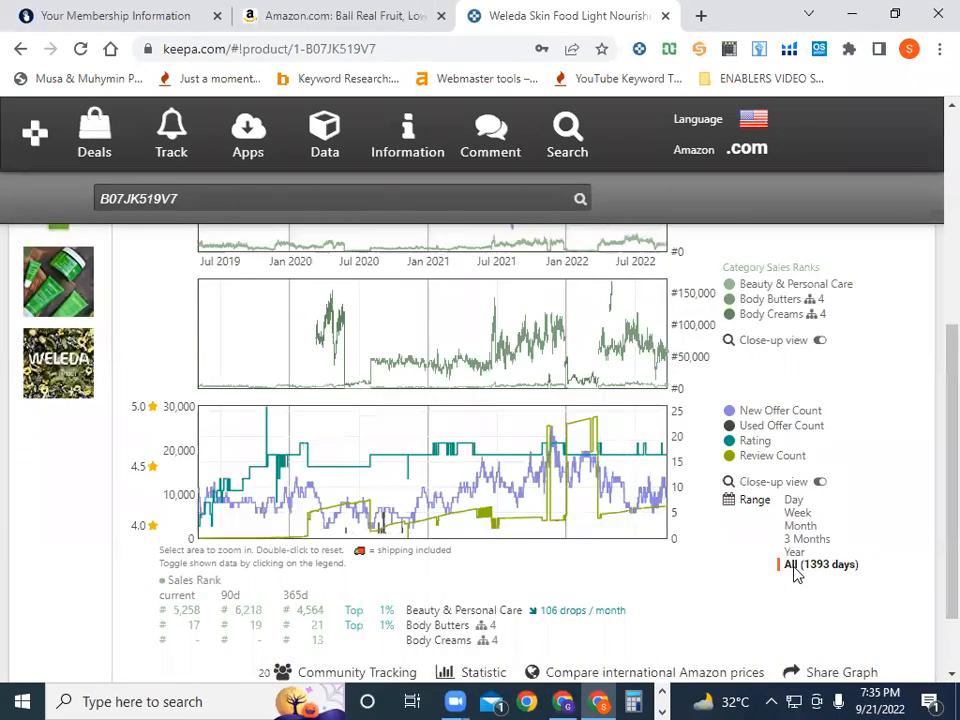
pyautogui.scroll(2, 795, 573)
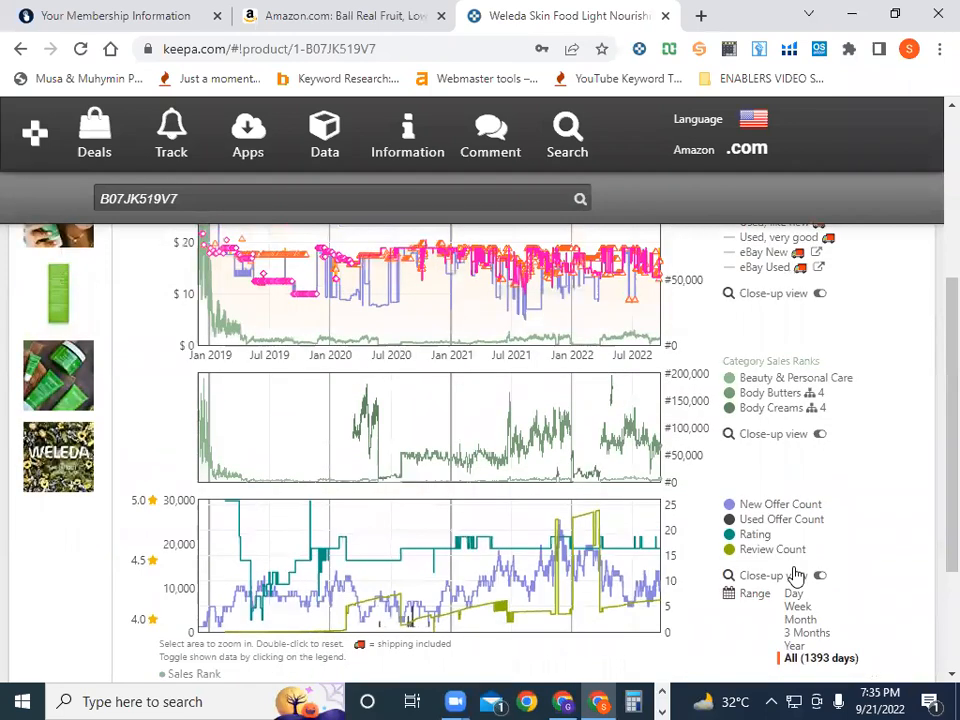
pyautogui.click(806, 634)
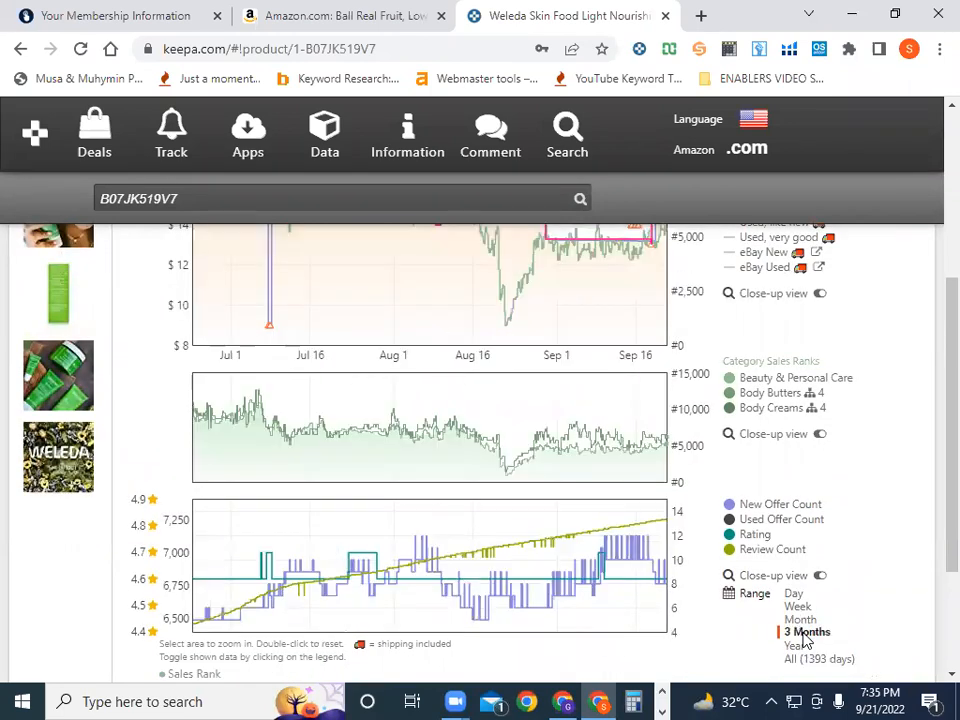
pyautogui.scroll(4, 806, 640)
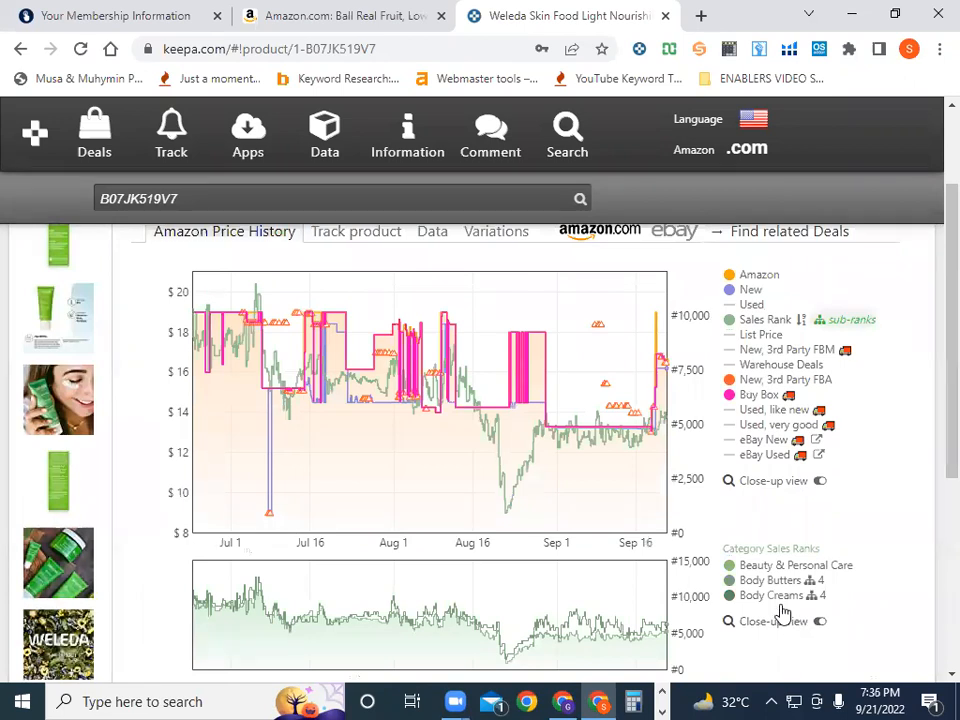
# Zoom the browser to 80%, reapply the 3 Months range, and open the language/locale menu
pyautogui.hotkey('ctrl', '-')
pyautogui.hotkey('ctrl', '-')
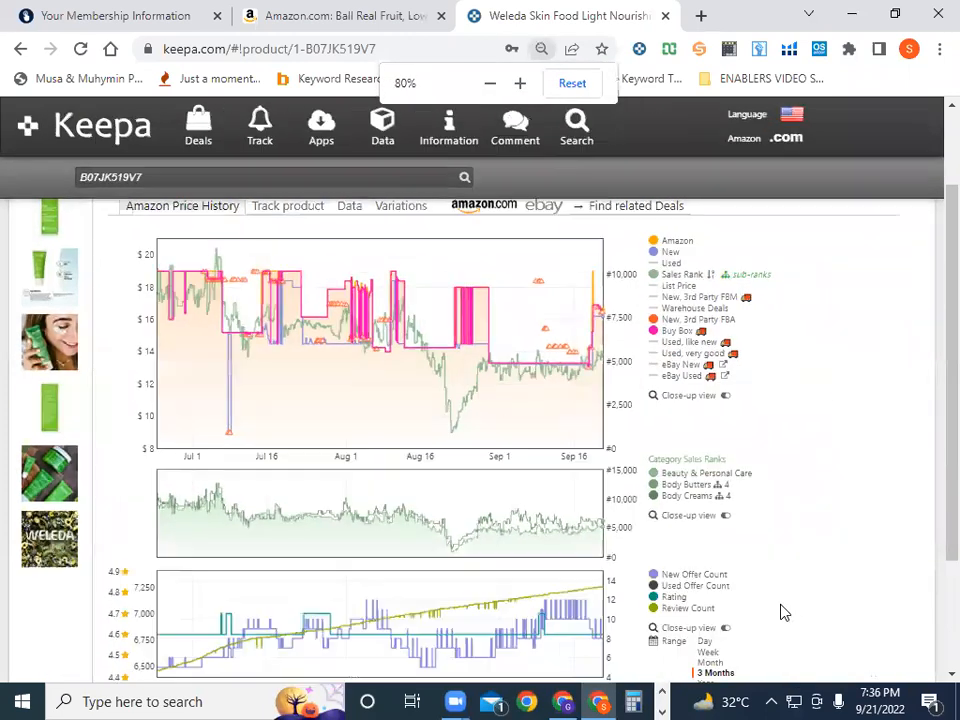
pyautogui.hotkey('ctrl', '-')
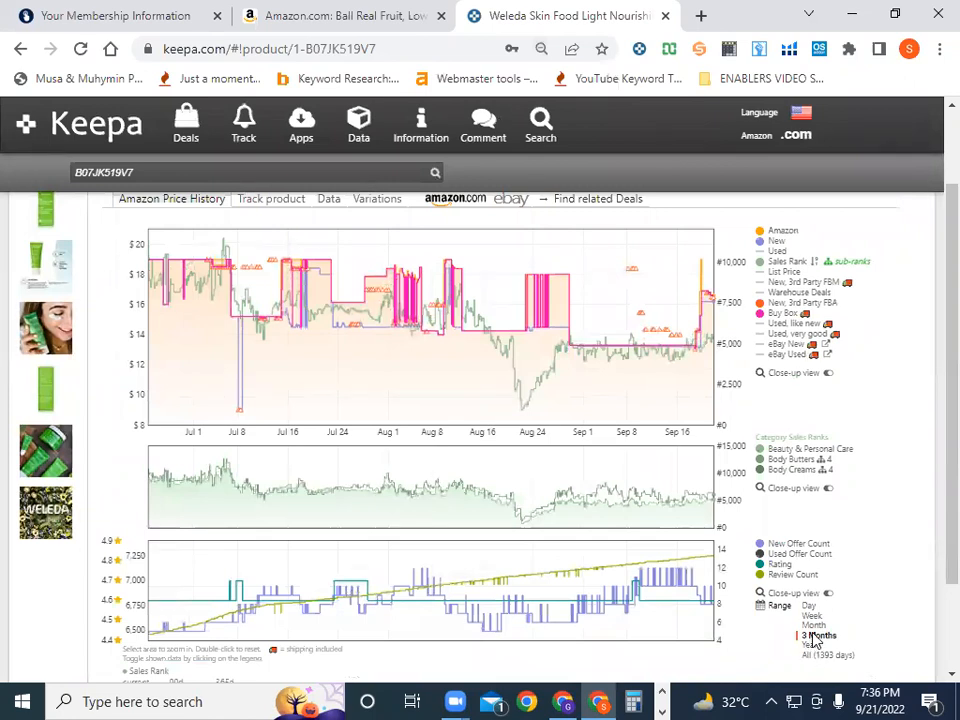
pyautogui.click(818, 635)
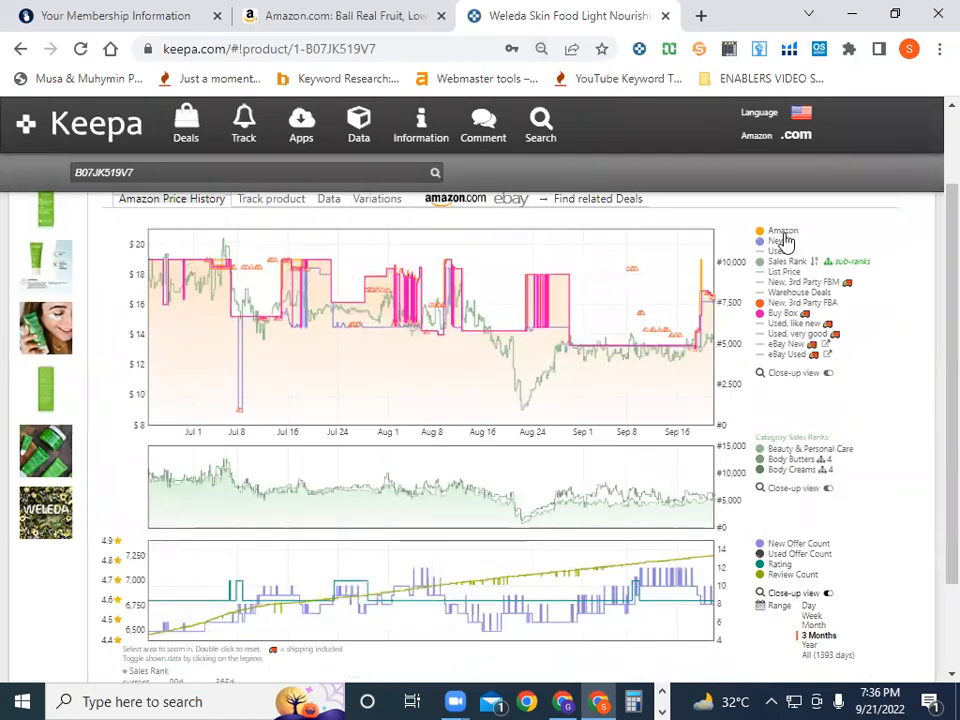
pyautogui.click(801, 116)
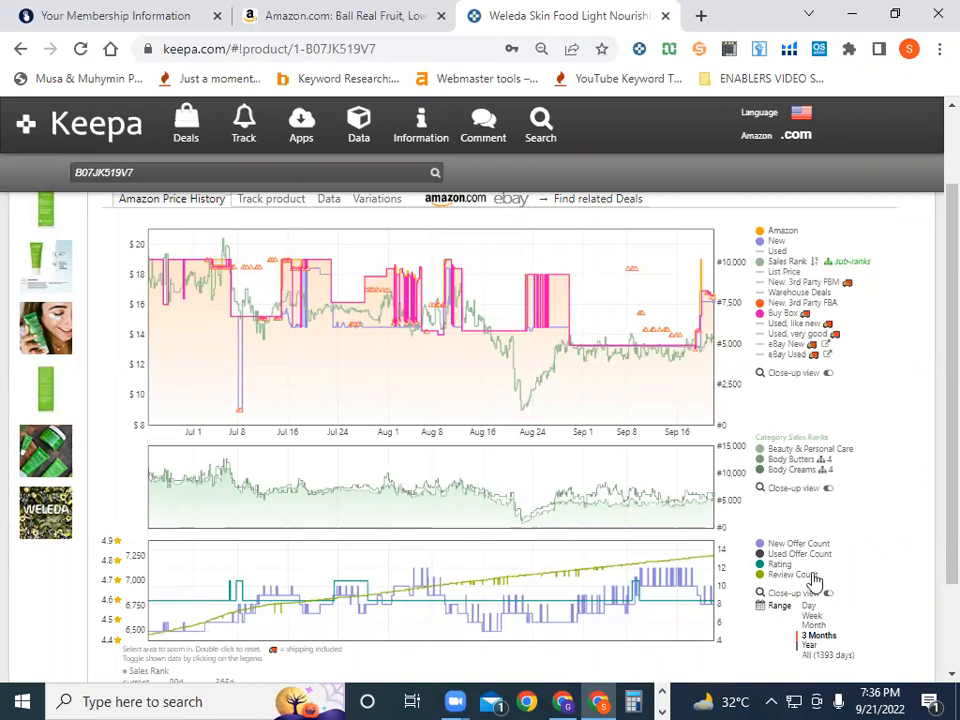
# Switch the chart range to Year, then All (1393 days), then back to 3 Months
pyautogui.click(820, 200)
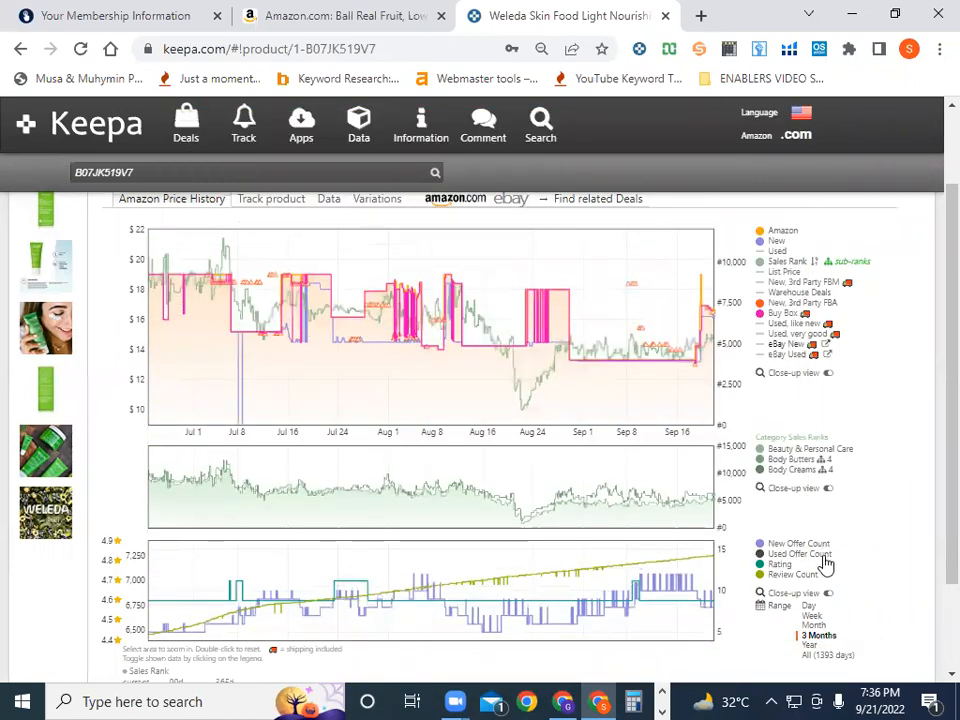
pyautogui.click(810, 645)
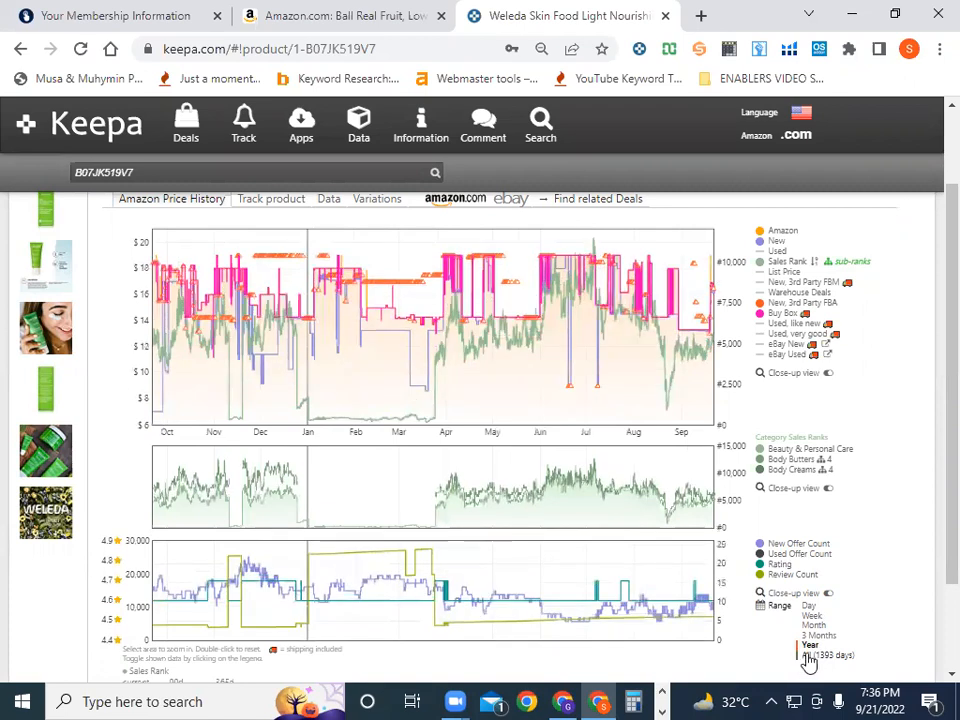
pyautogui.click(810, 656)
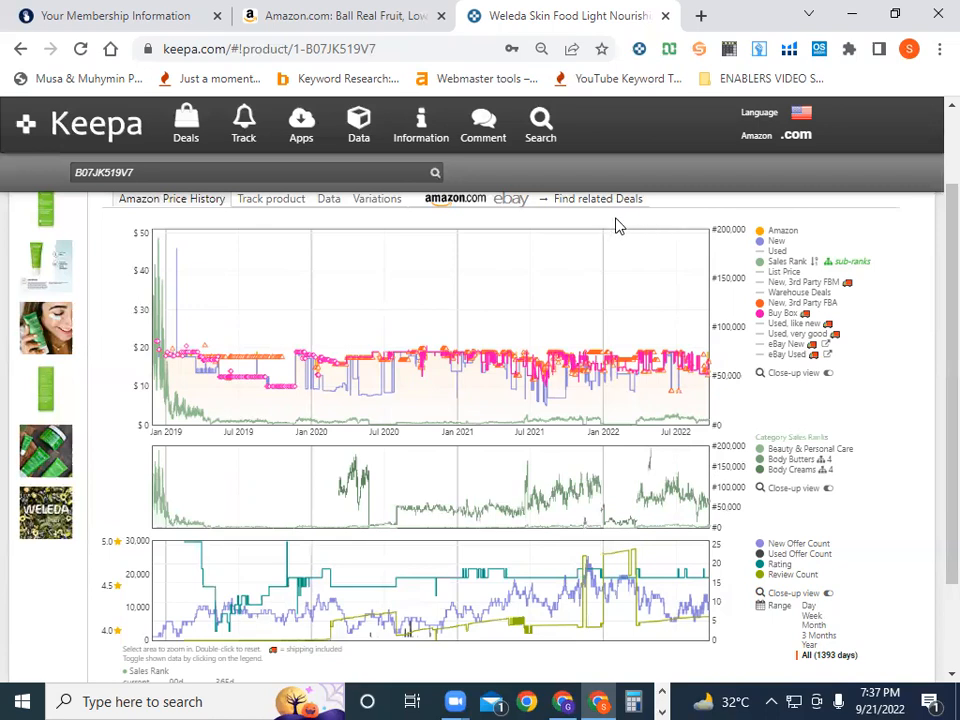
pyautogui.click(817, 636)
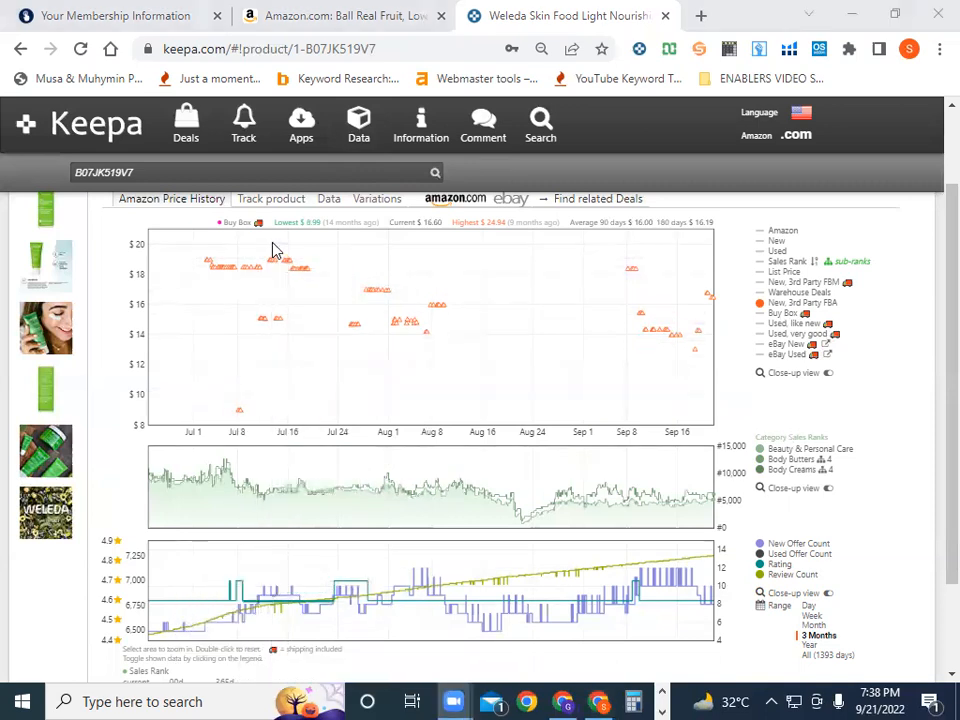
# Toggle the Amazon, New and Sales Rank legend series on in the price chart
pyautogui.click(648, 291)
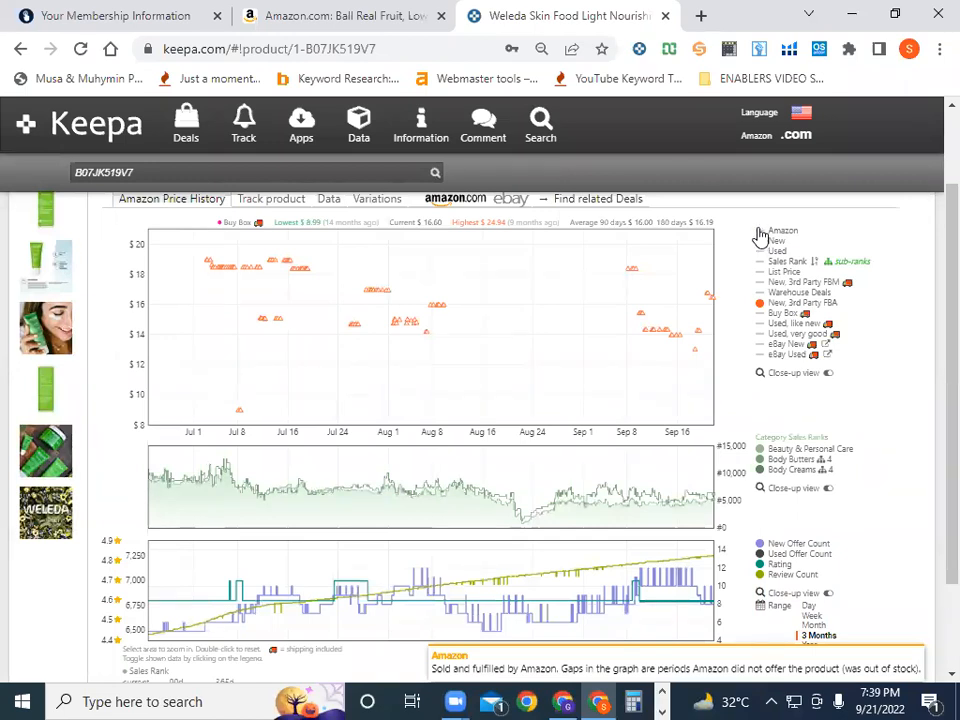
pyautogui.click(760, 234)
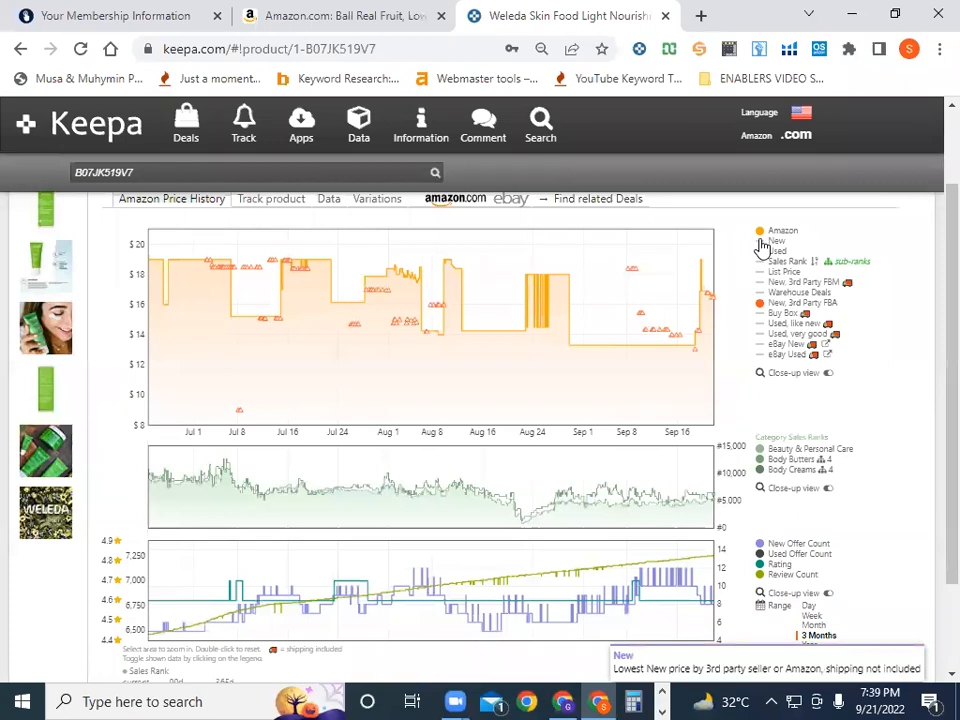
pyautogui.click(762, 244)
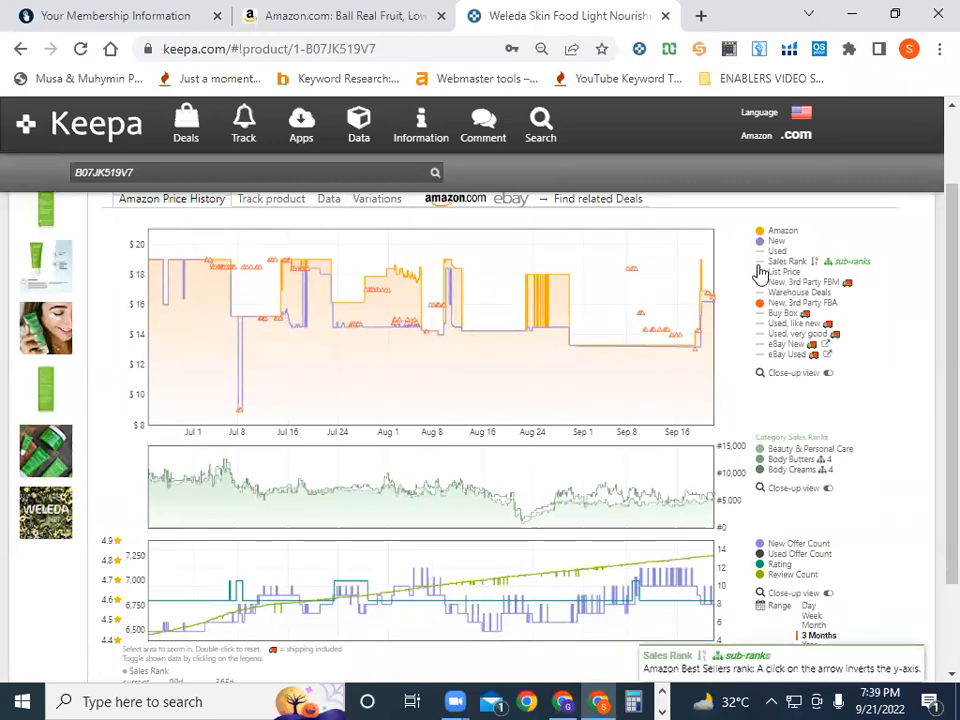
pyautogui.click(761, 266)
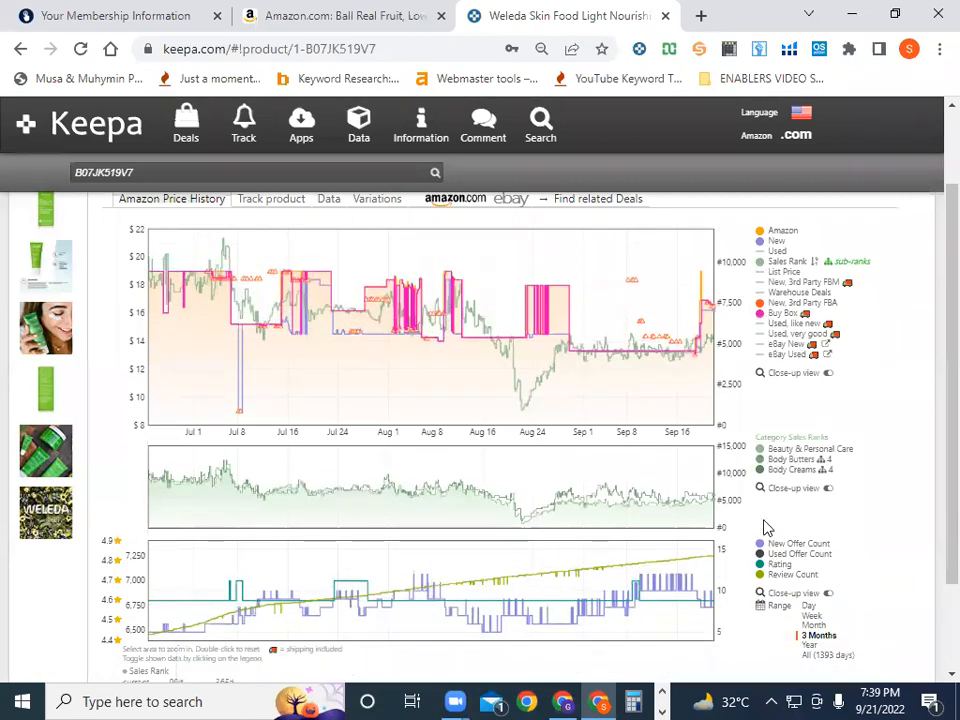
pyautogui.scroll(-2, 765, 525)
pyautogui.scroll(4, 623, 563)
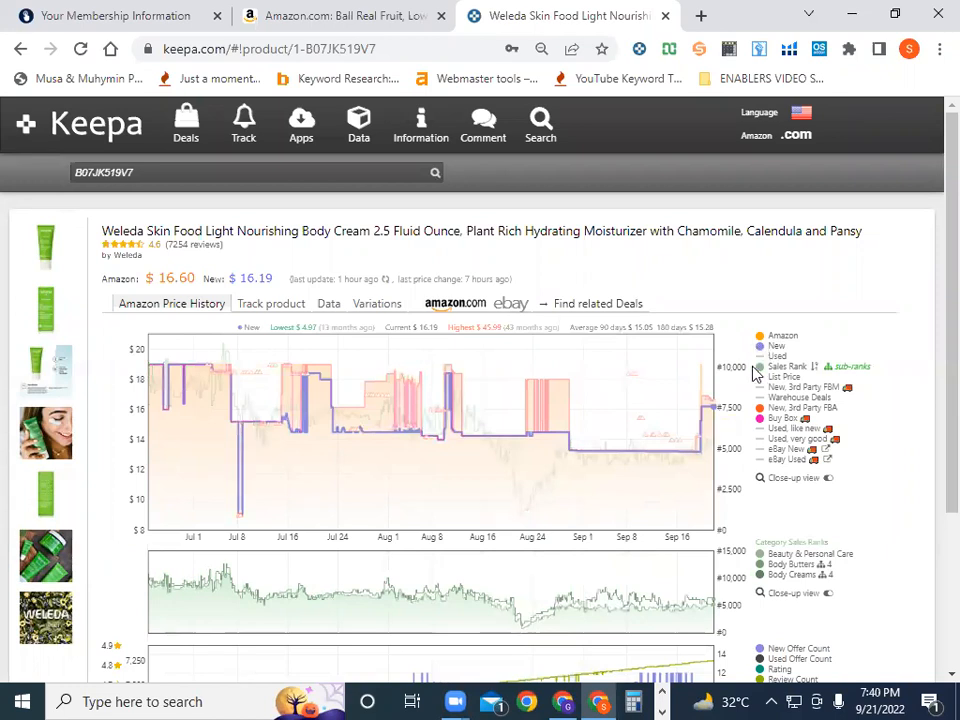
# Scroll down until all three history charts and the Range options are visible
pyautogui.scroll(-1, 740, 600)
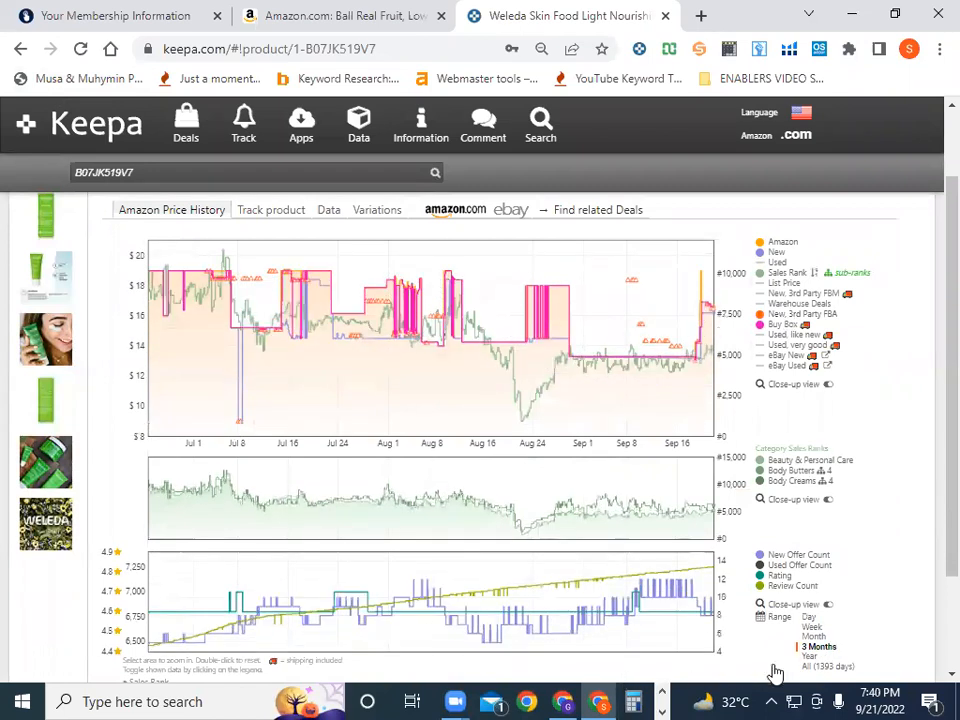
# Switch the chart range to Year, then to All (1393 days) from Jan 2019
pyautogui.click(812, 657)
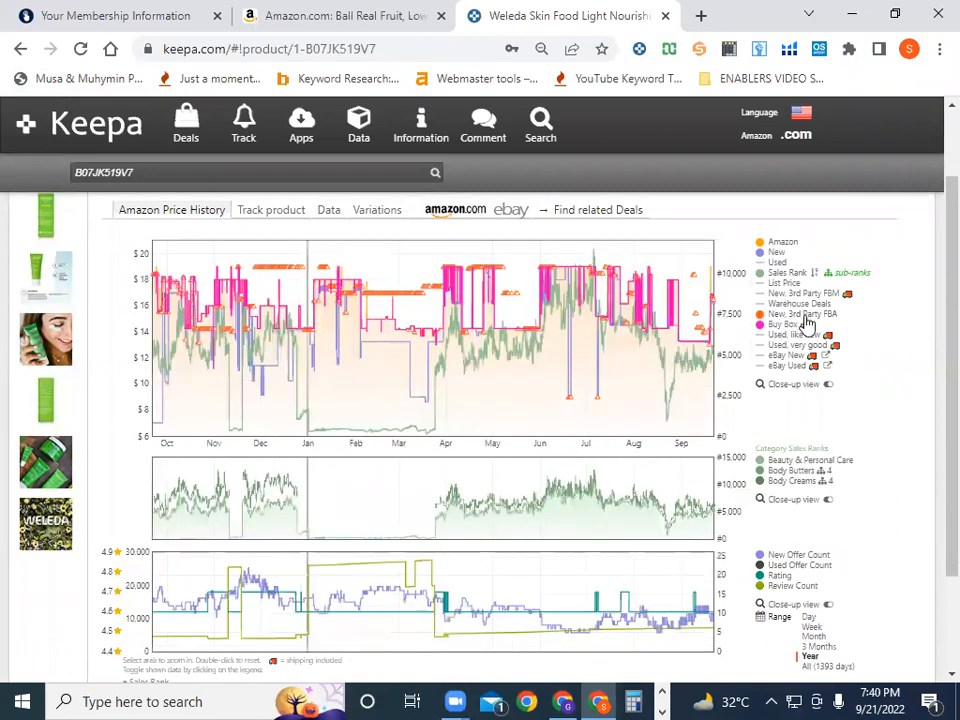
pyautogui.click(815, 666)
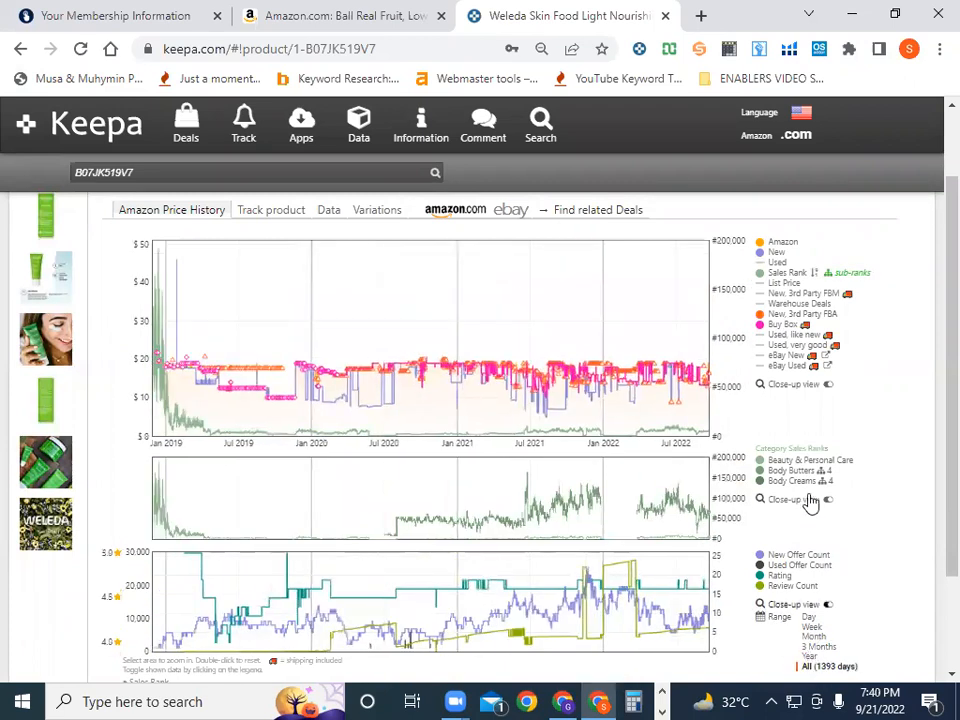
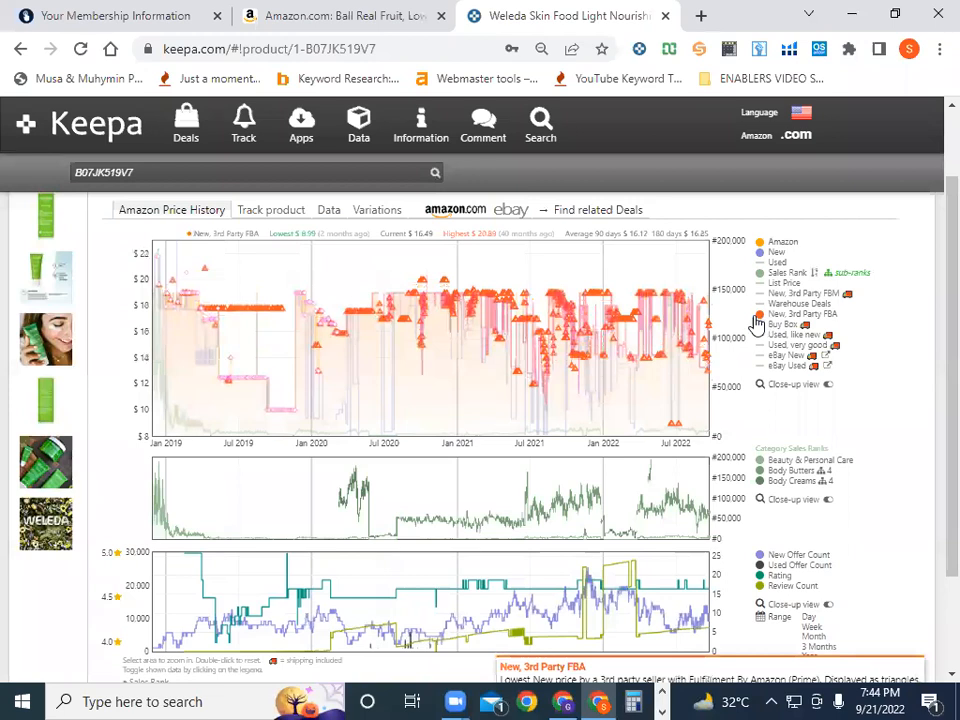
# Toggle the New, 3rd Party FBA series off and on, then copy ASIN B07NDNB8WH from cell B224
pyautogui.click(762, 318)
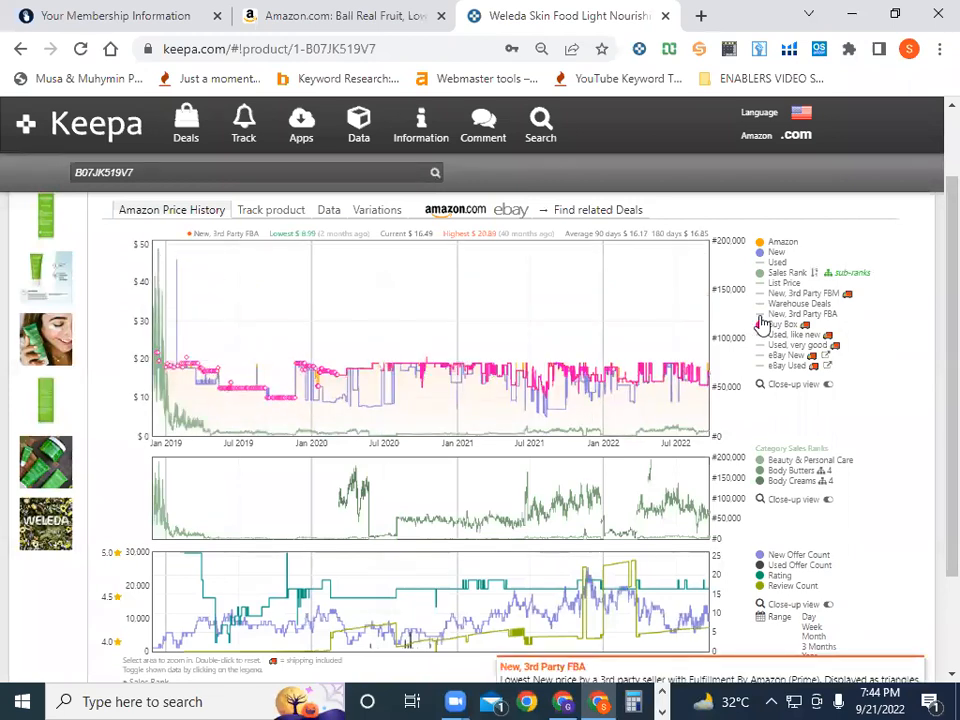
pyautogui.click(762, 318)
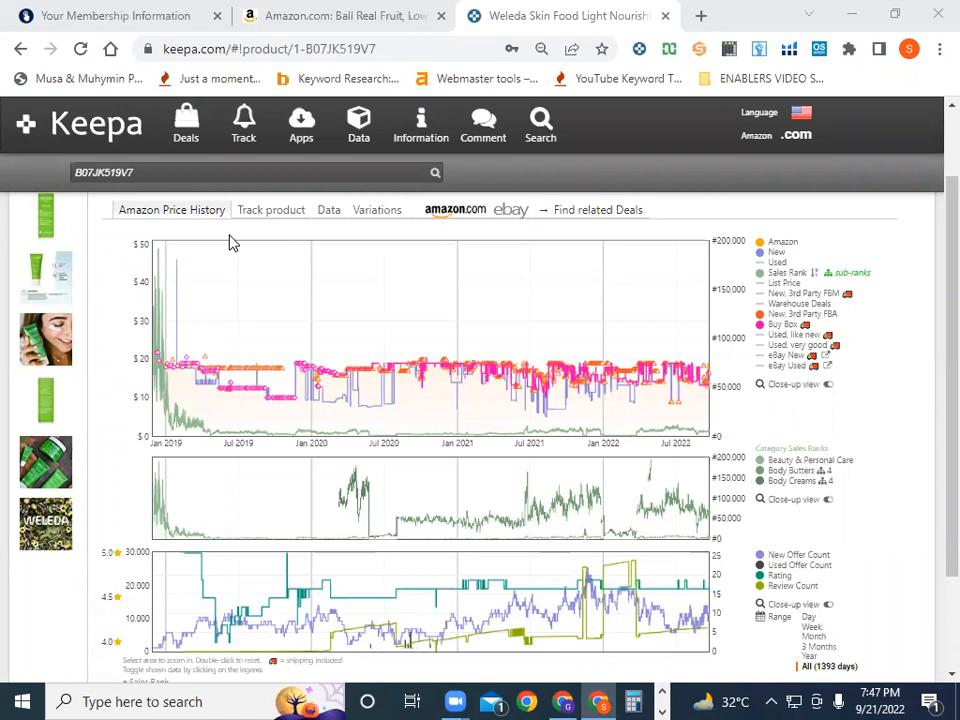
pyautogui.click(563, 700)
pyautogui.click(214, 590)
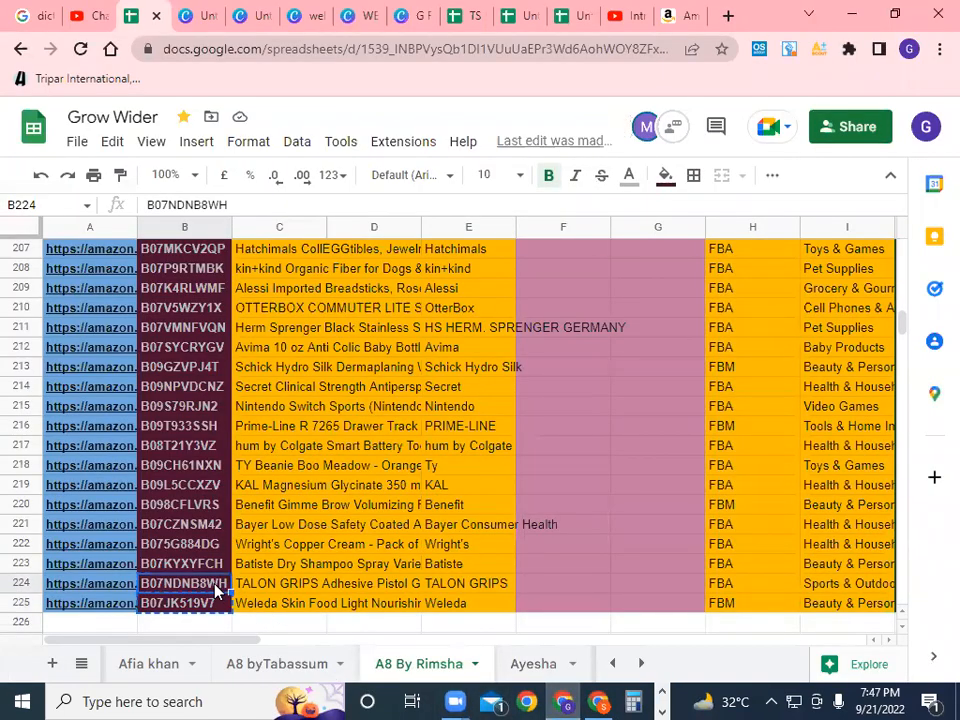
pyautogui.hotkey('ctrl', 'c')
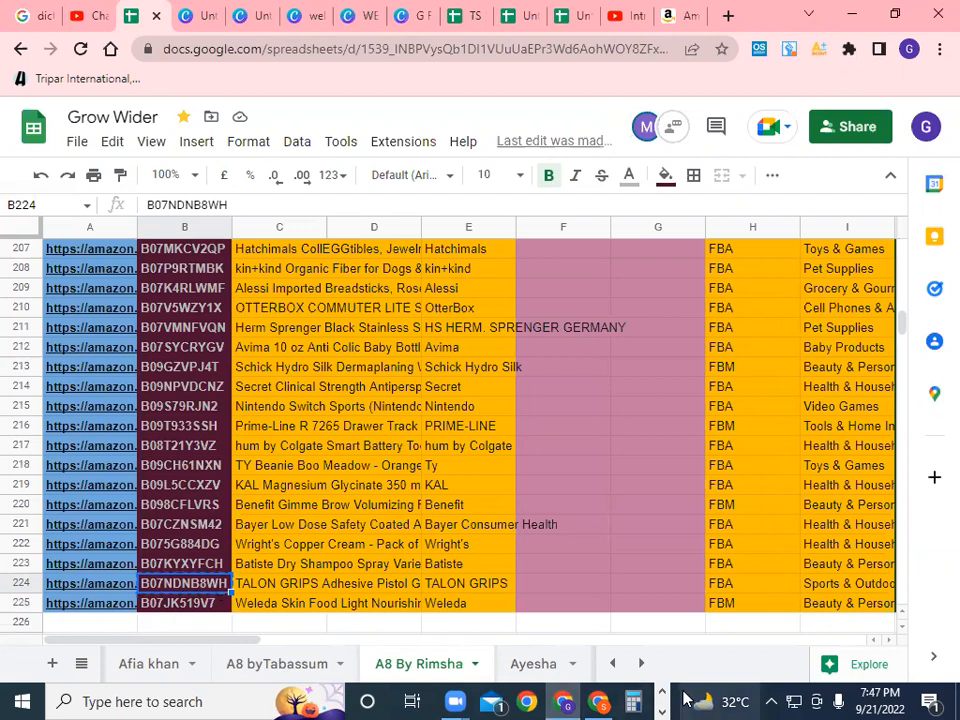
pyautogui.click(599, 701)
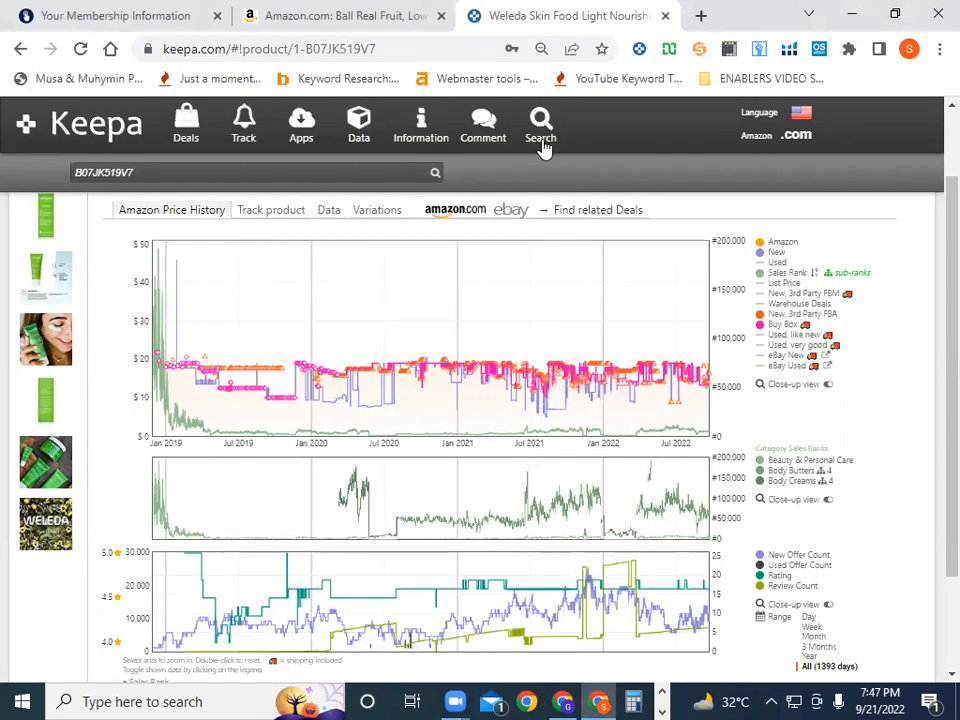
# Replace the Keepa search text with ASIN B07NDNB8WH and load the TALON GRIPS Adhesive Pistol Grip page
pyautogui.doubleClick(122, 170)
pyautogui.rightClick(152, 171)
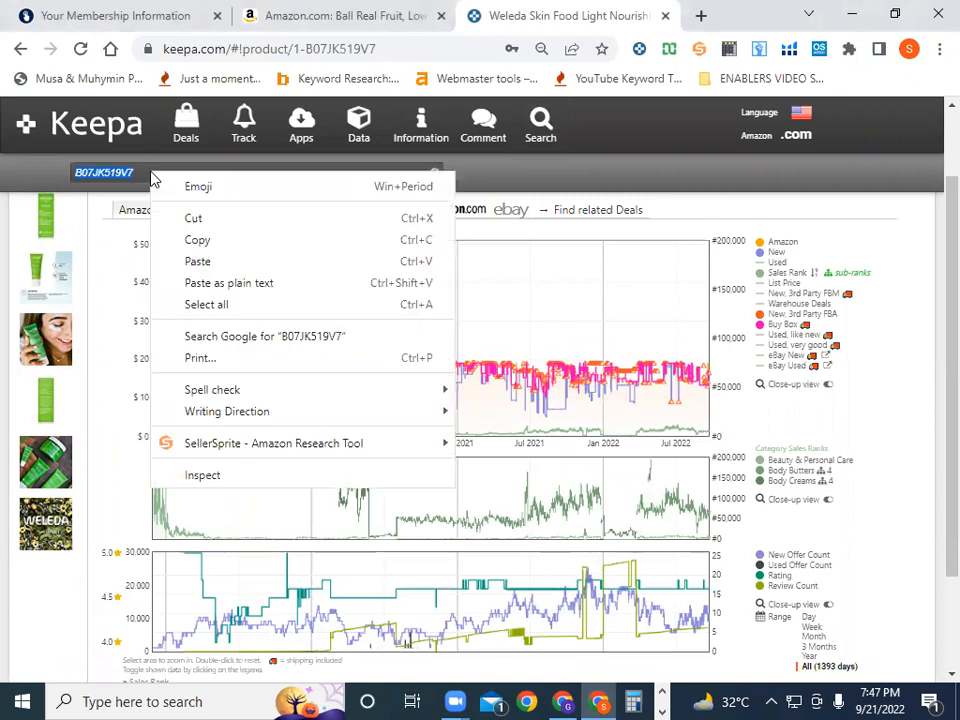
pyautogui.click(197, 261)
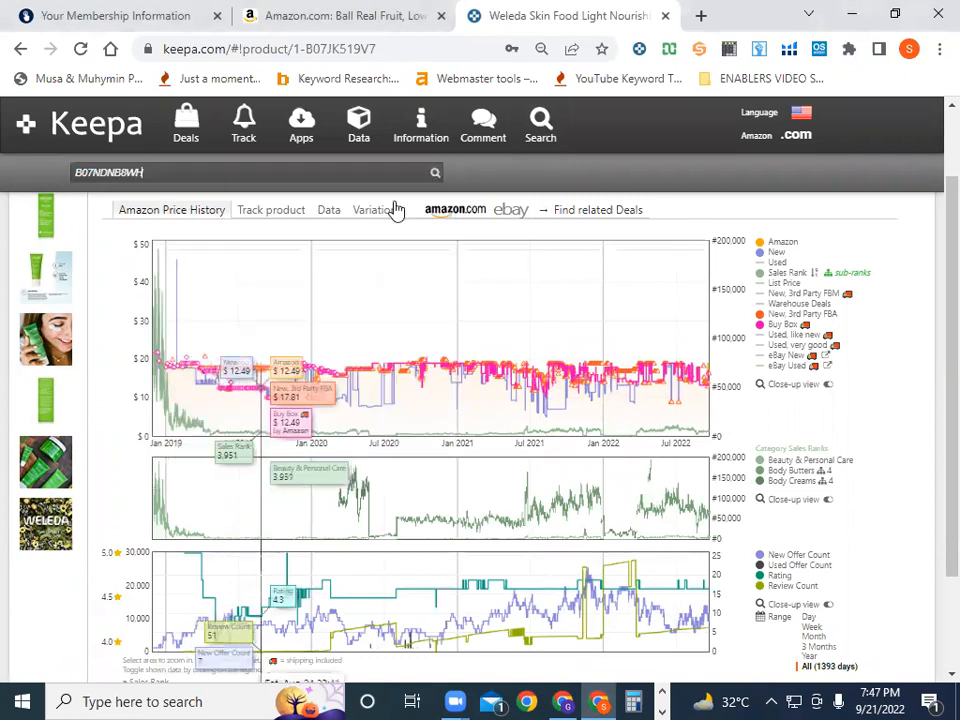
pyautogui.click(435, 174)
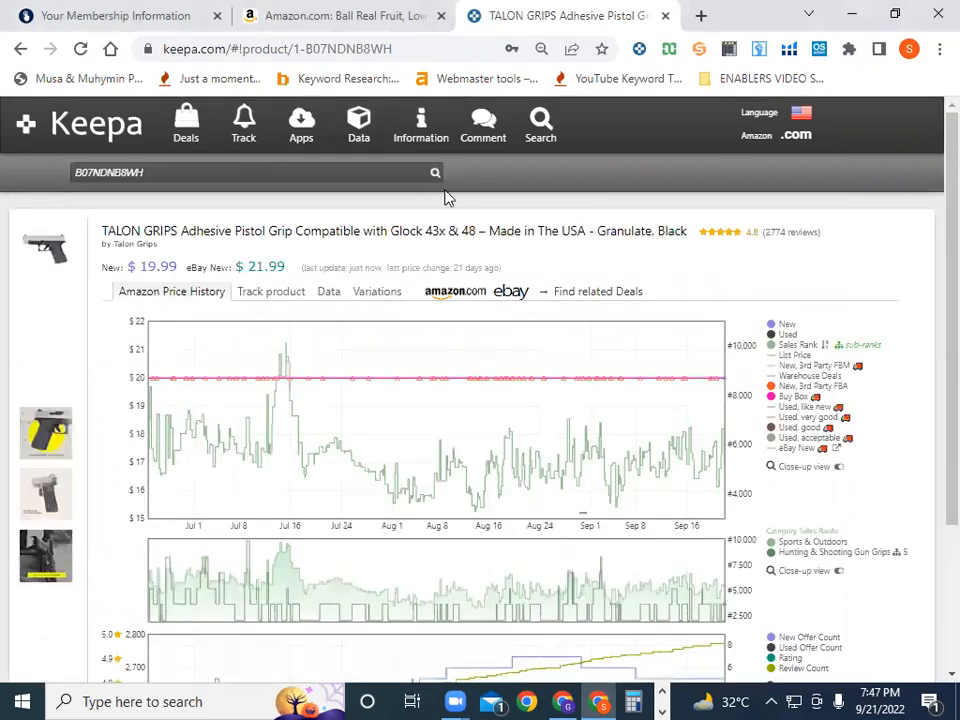
pyautogui.scroll(-2, 698, 474)
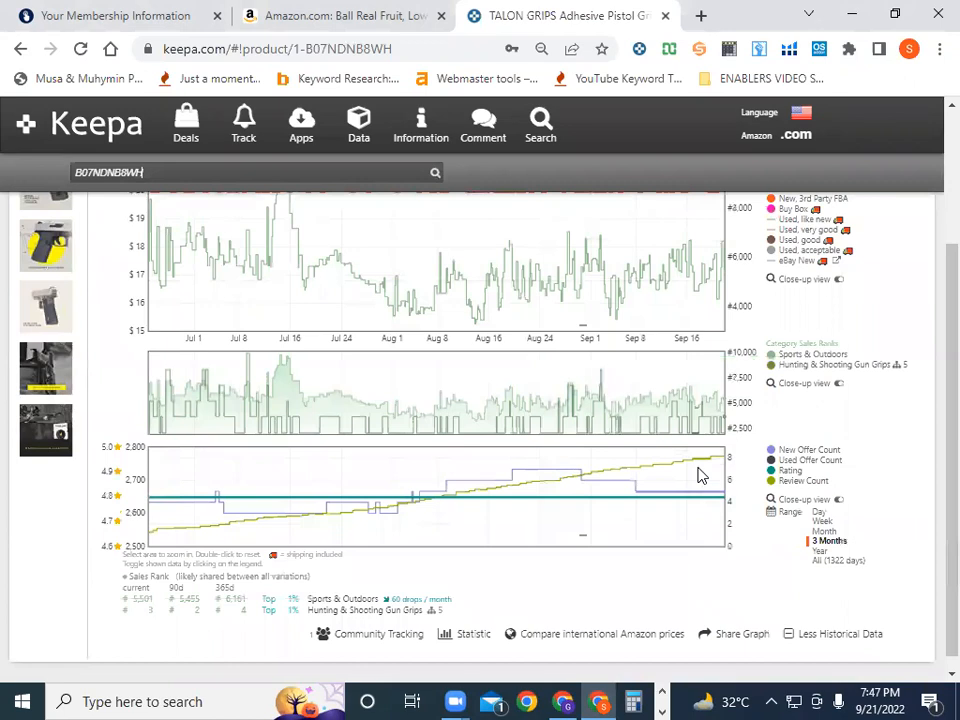
pyautogui.scroll(1, 698, 474)
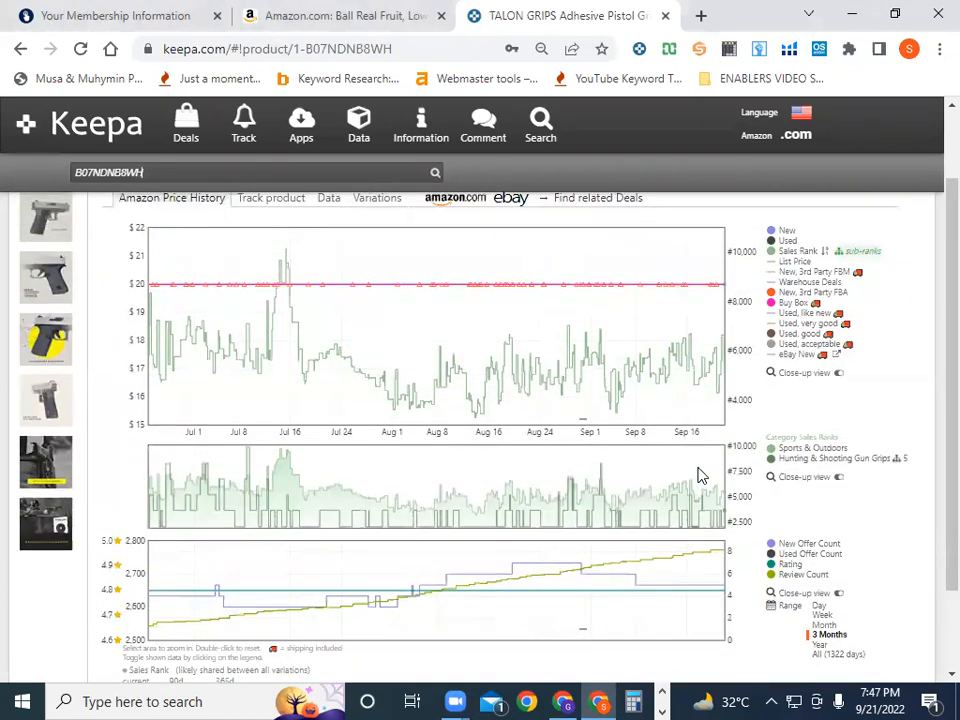